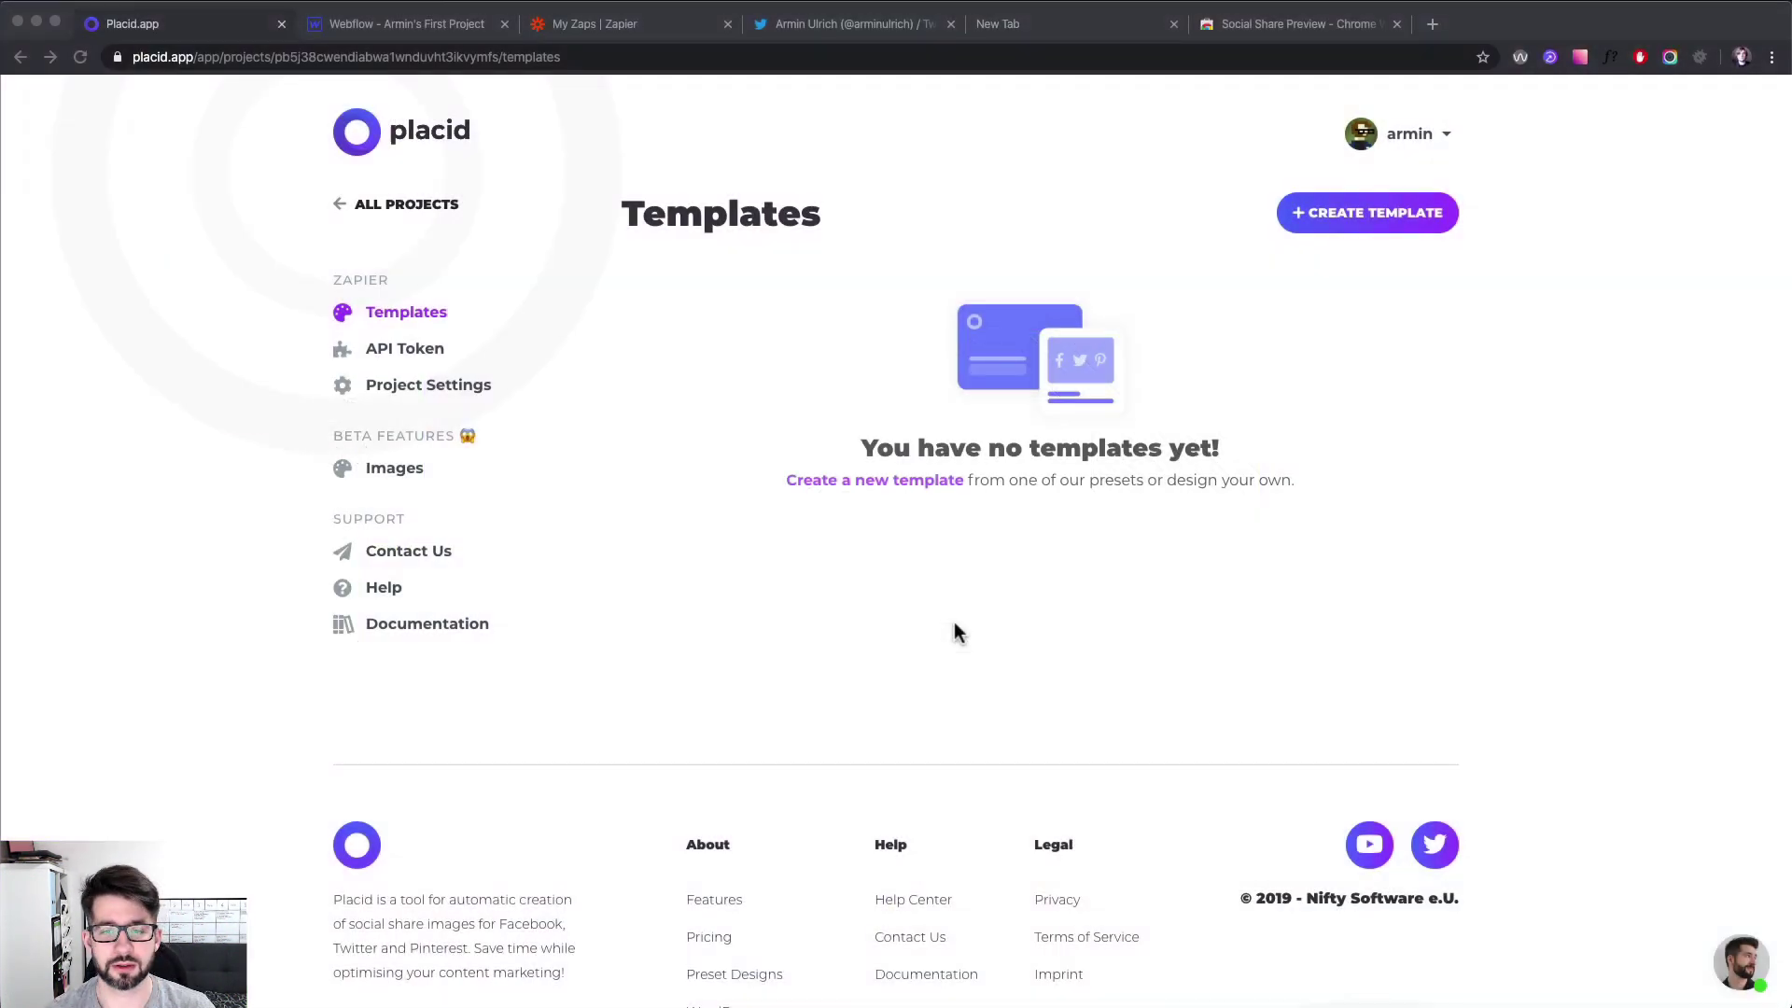
Step: Create an Open Graph template from the '50 Ideas' wedding preset and open it for customizing
left_click(1219, 501)
left_click(1377, 239)
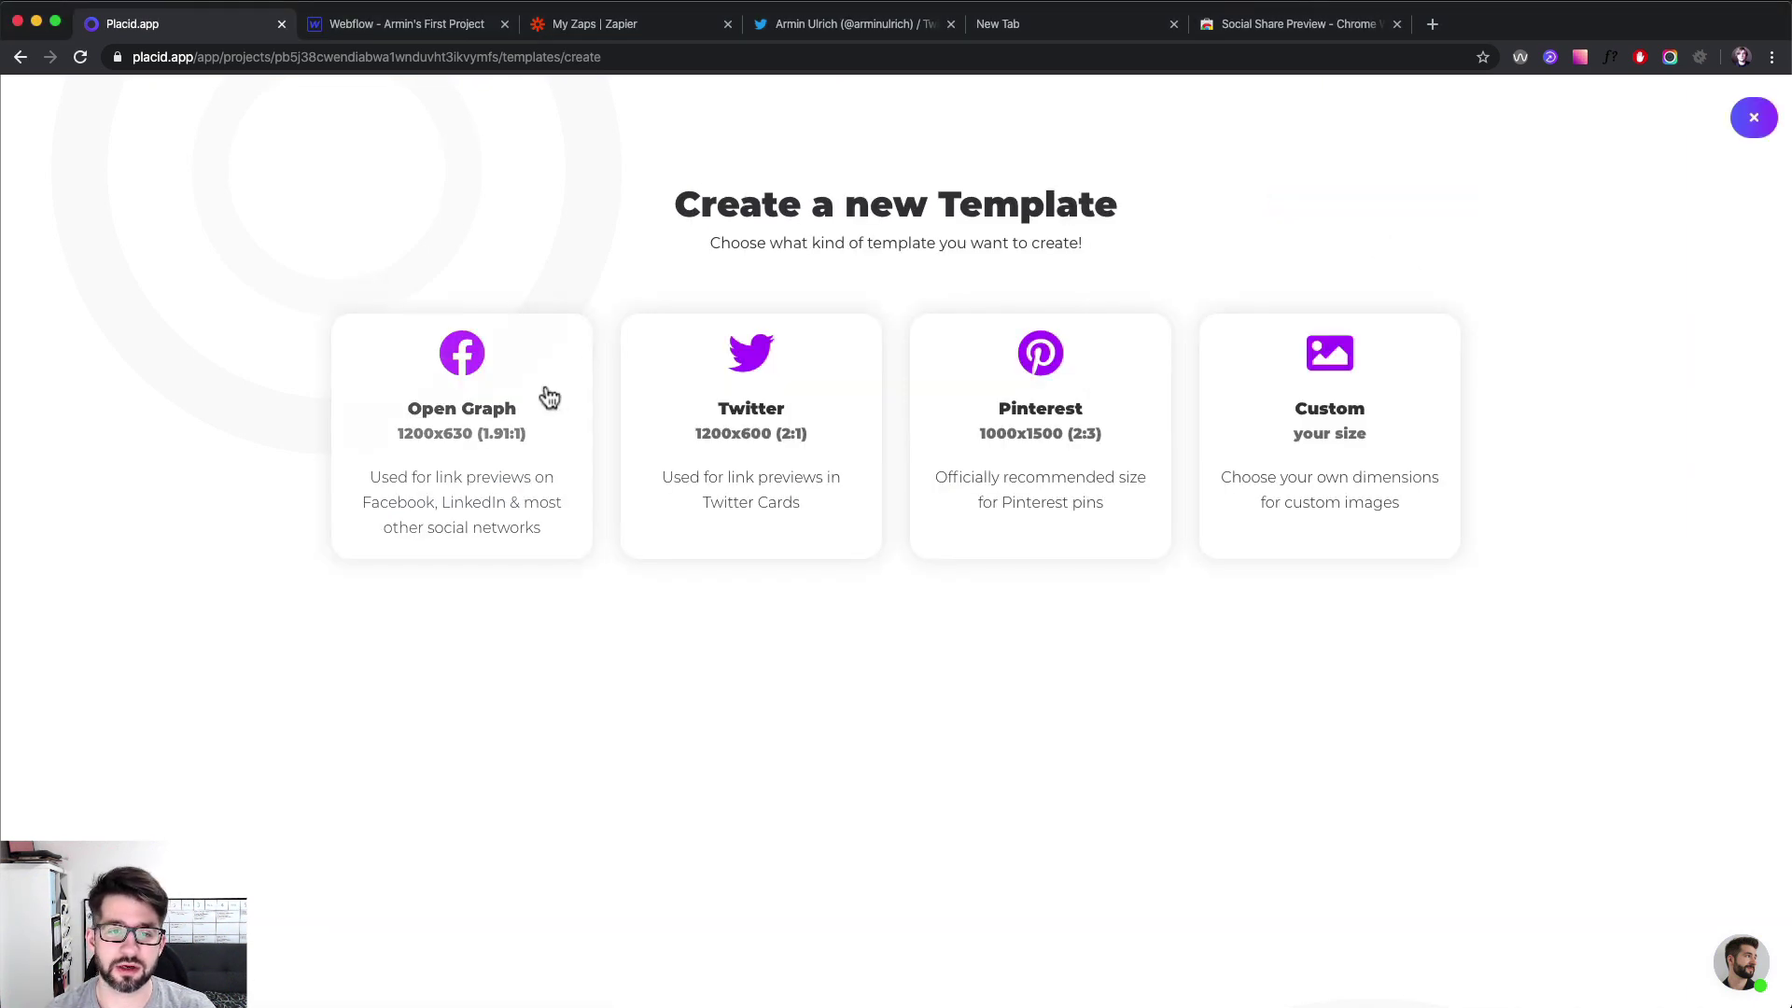
left_click(708, 446)
scroll(1448, 701, "down", 7)
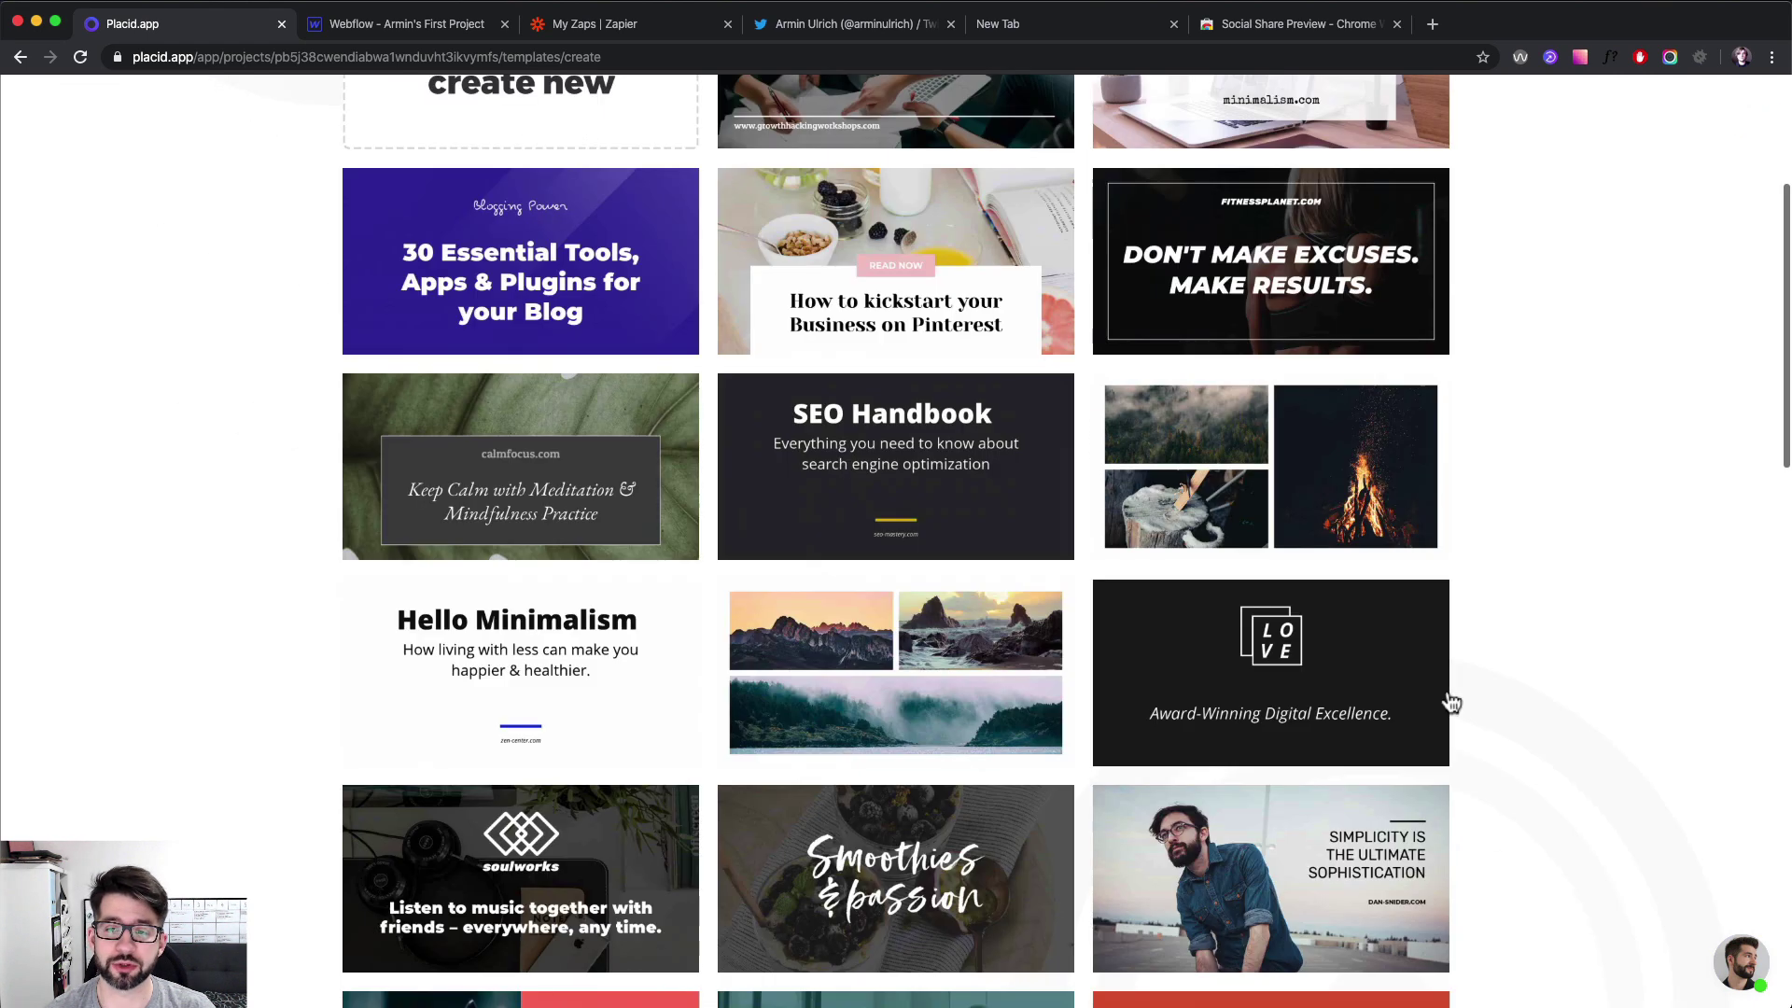
scroll(1450, 698, "down", 6)
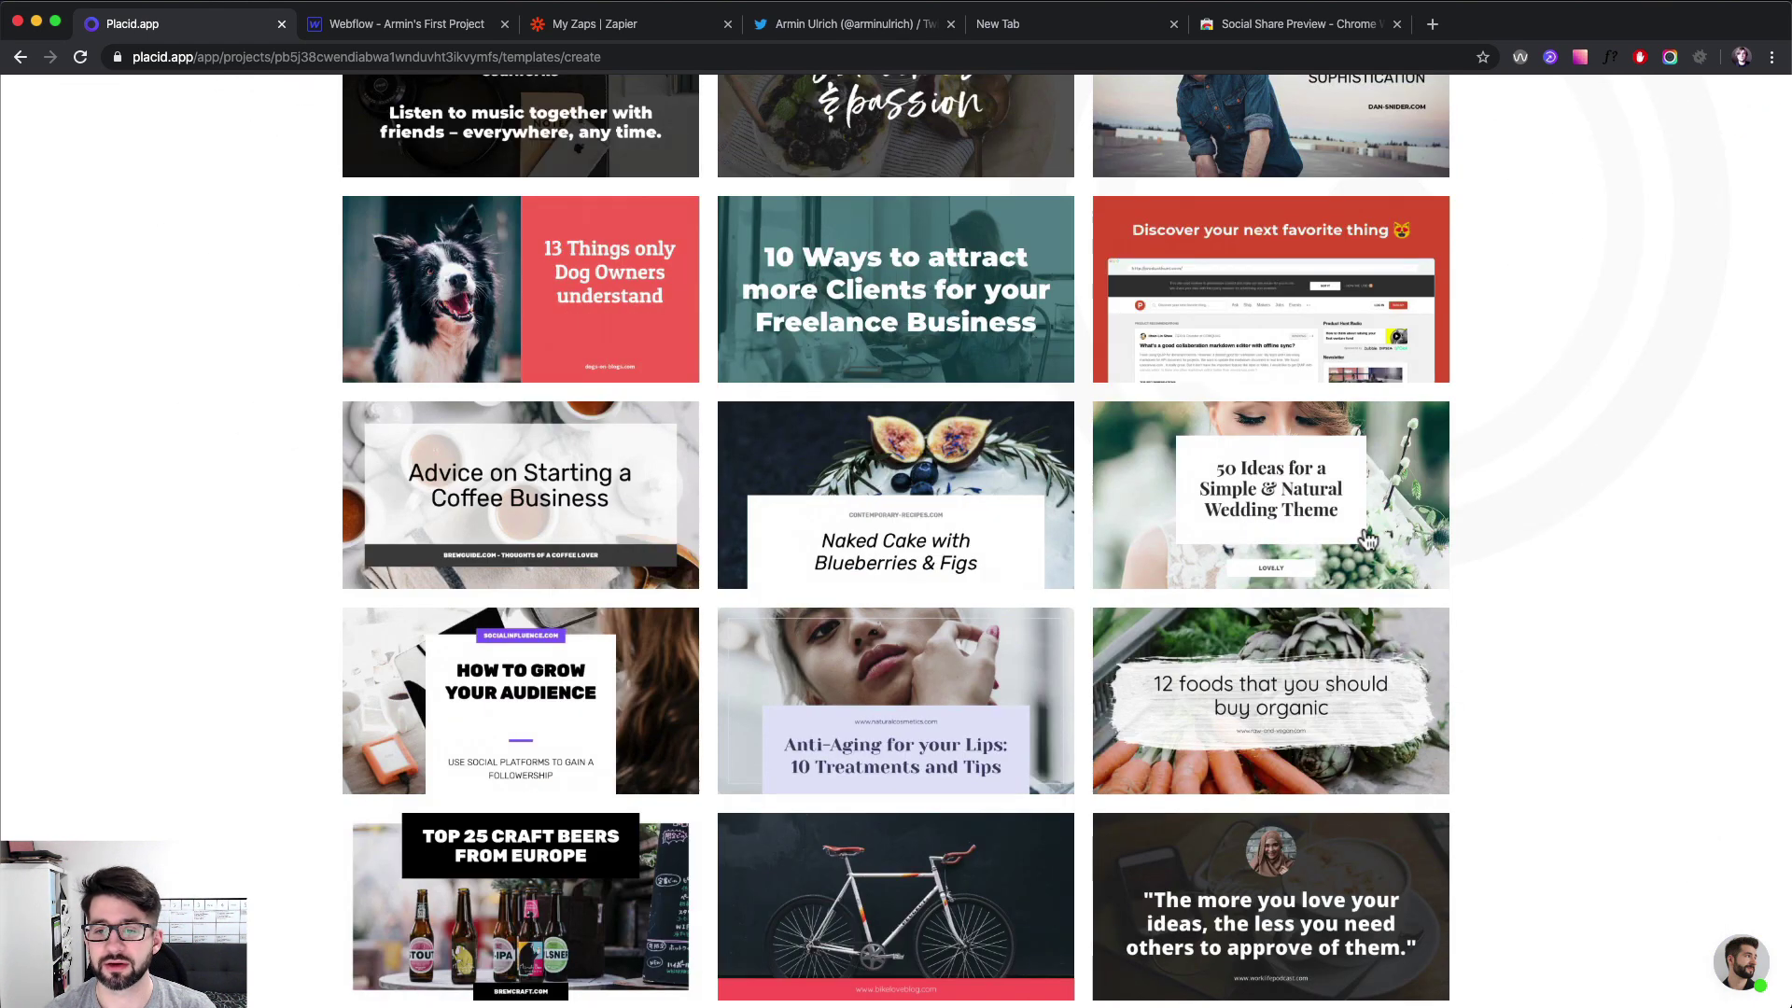
left_click(1169, 523)
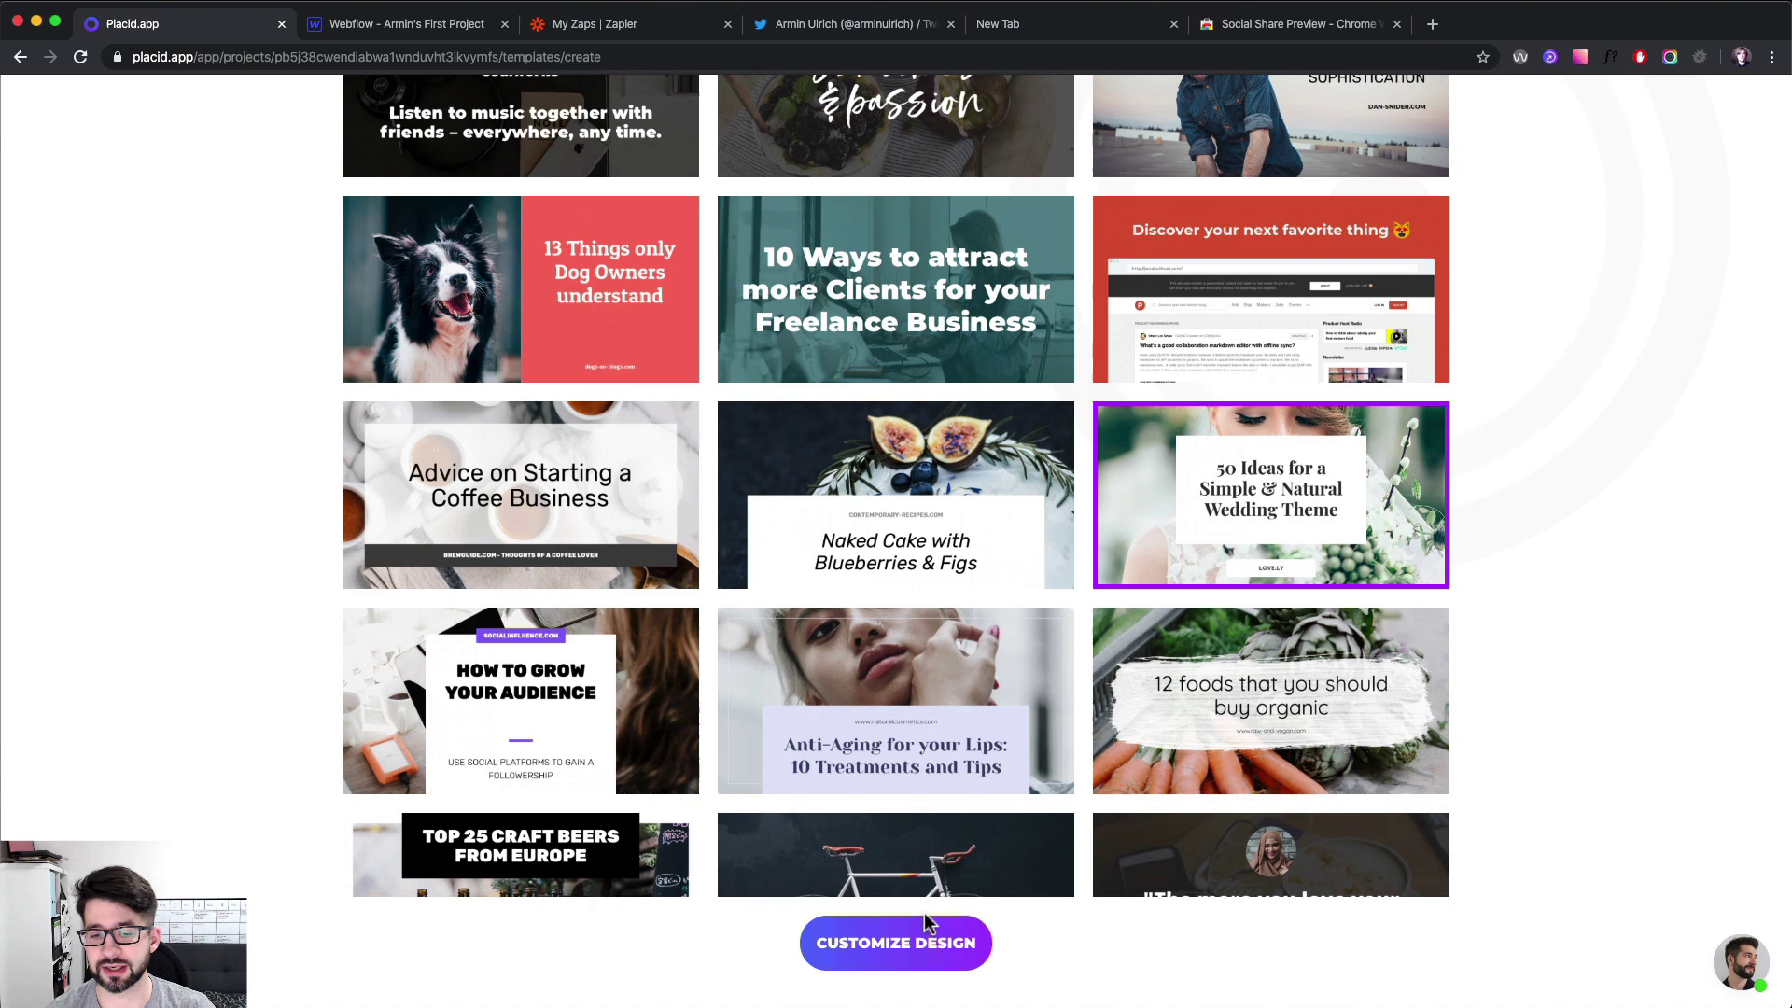
left_click(906, 945)
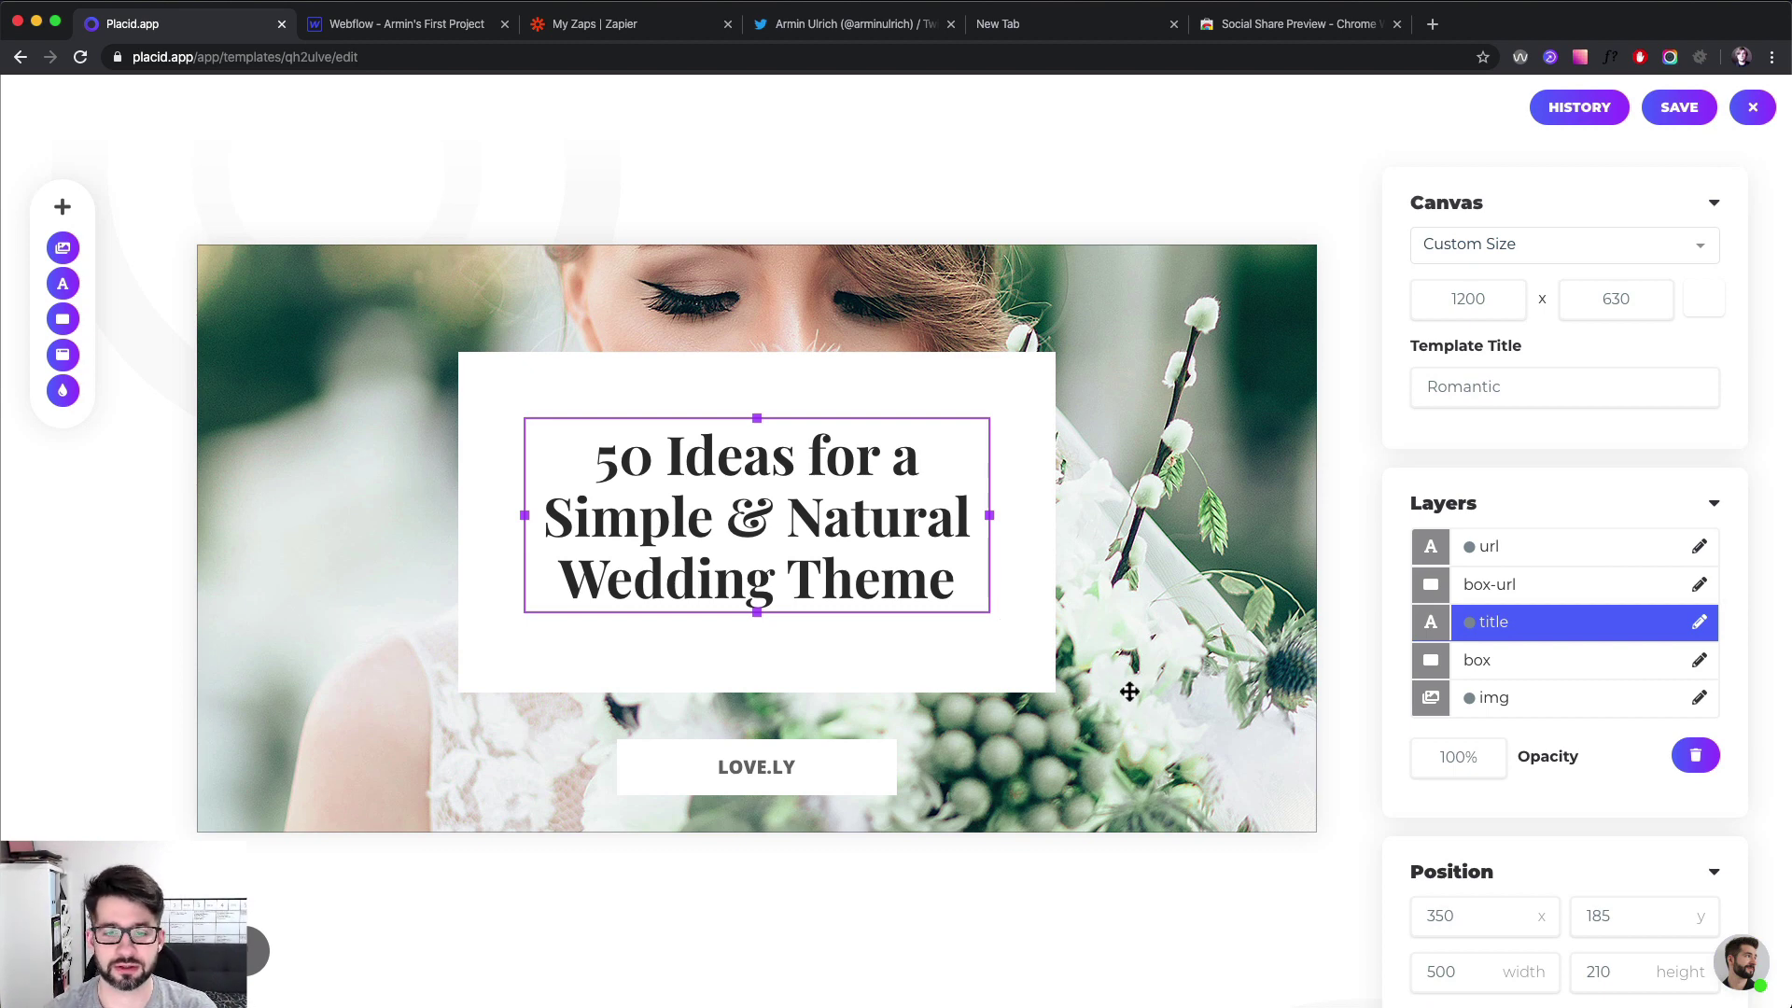
Step: Replace the LOVE.LY layer's default text with 'MY AWESOME BLOG' and save the Romantic template
left_click(760, 766)
scroll(1500, 796, "down", 7)
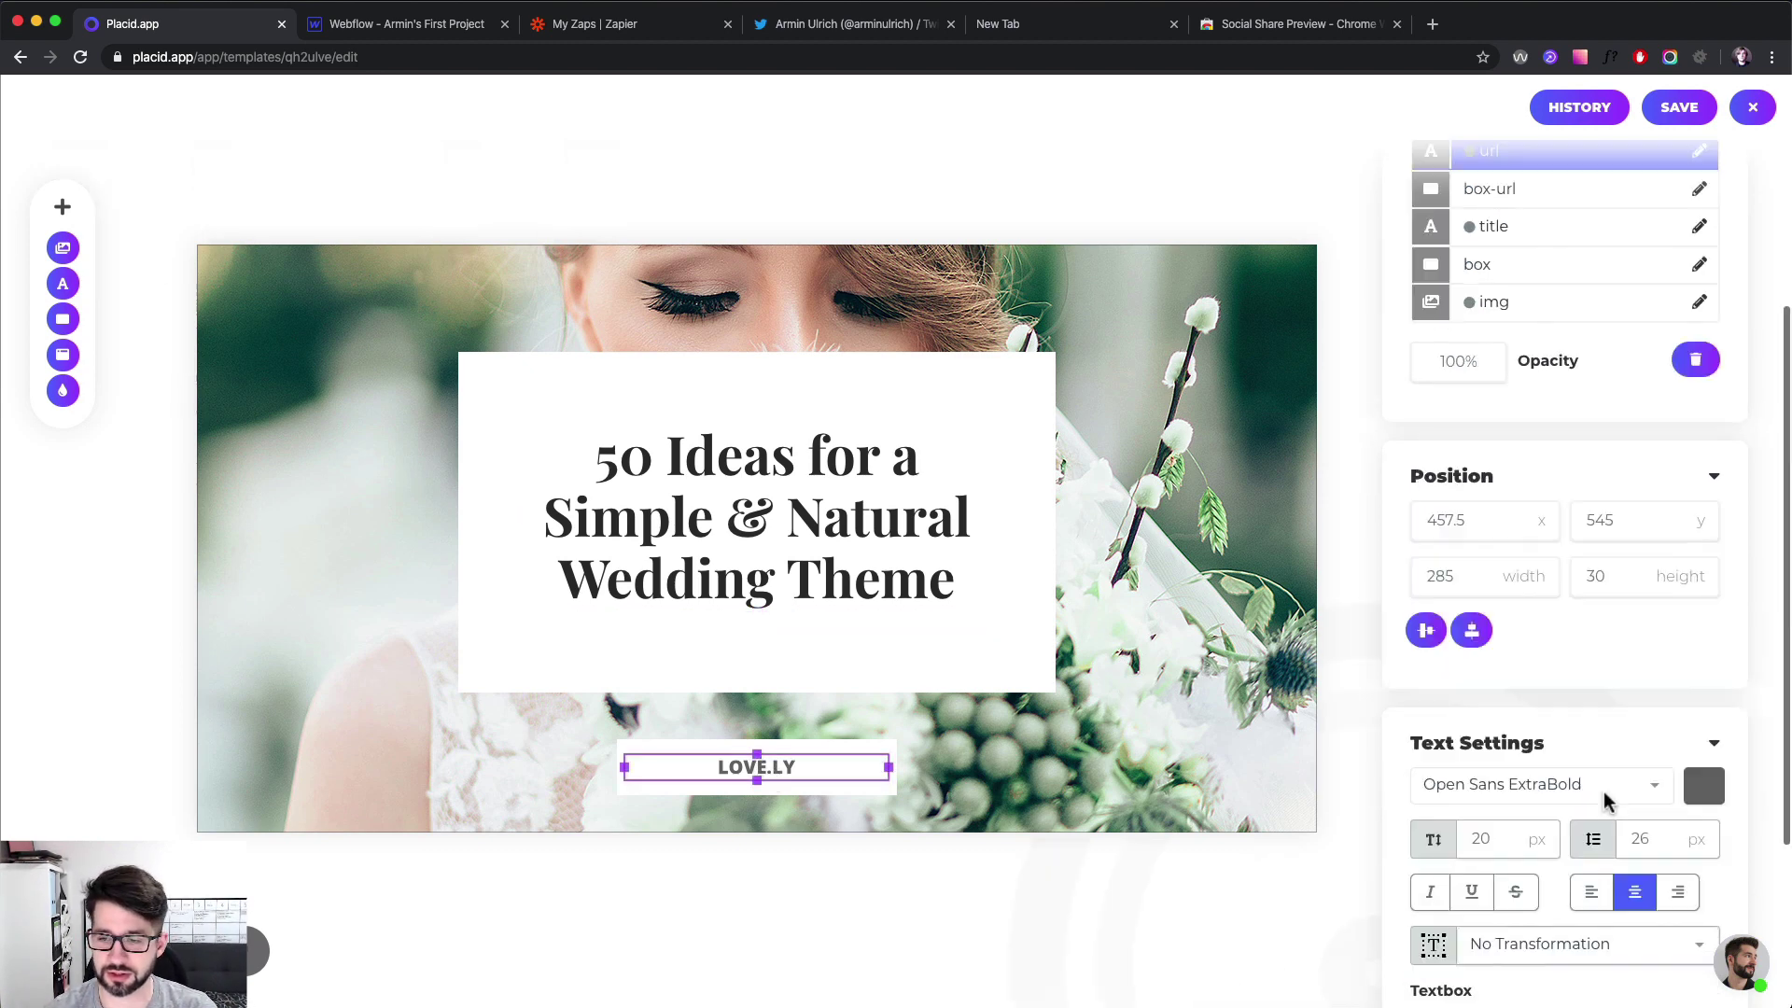
double_click(1490, 920)
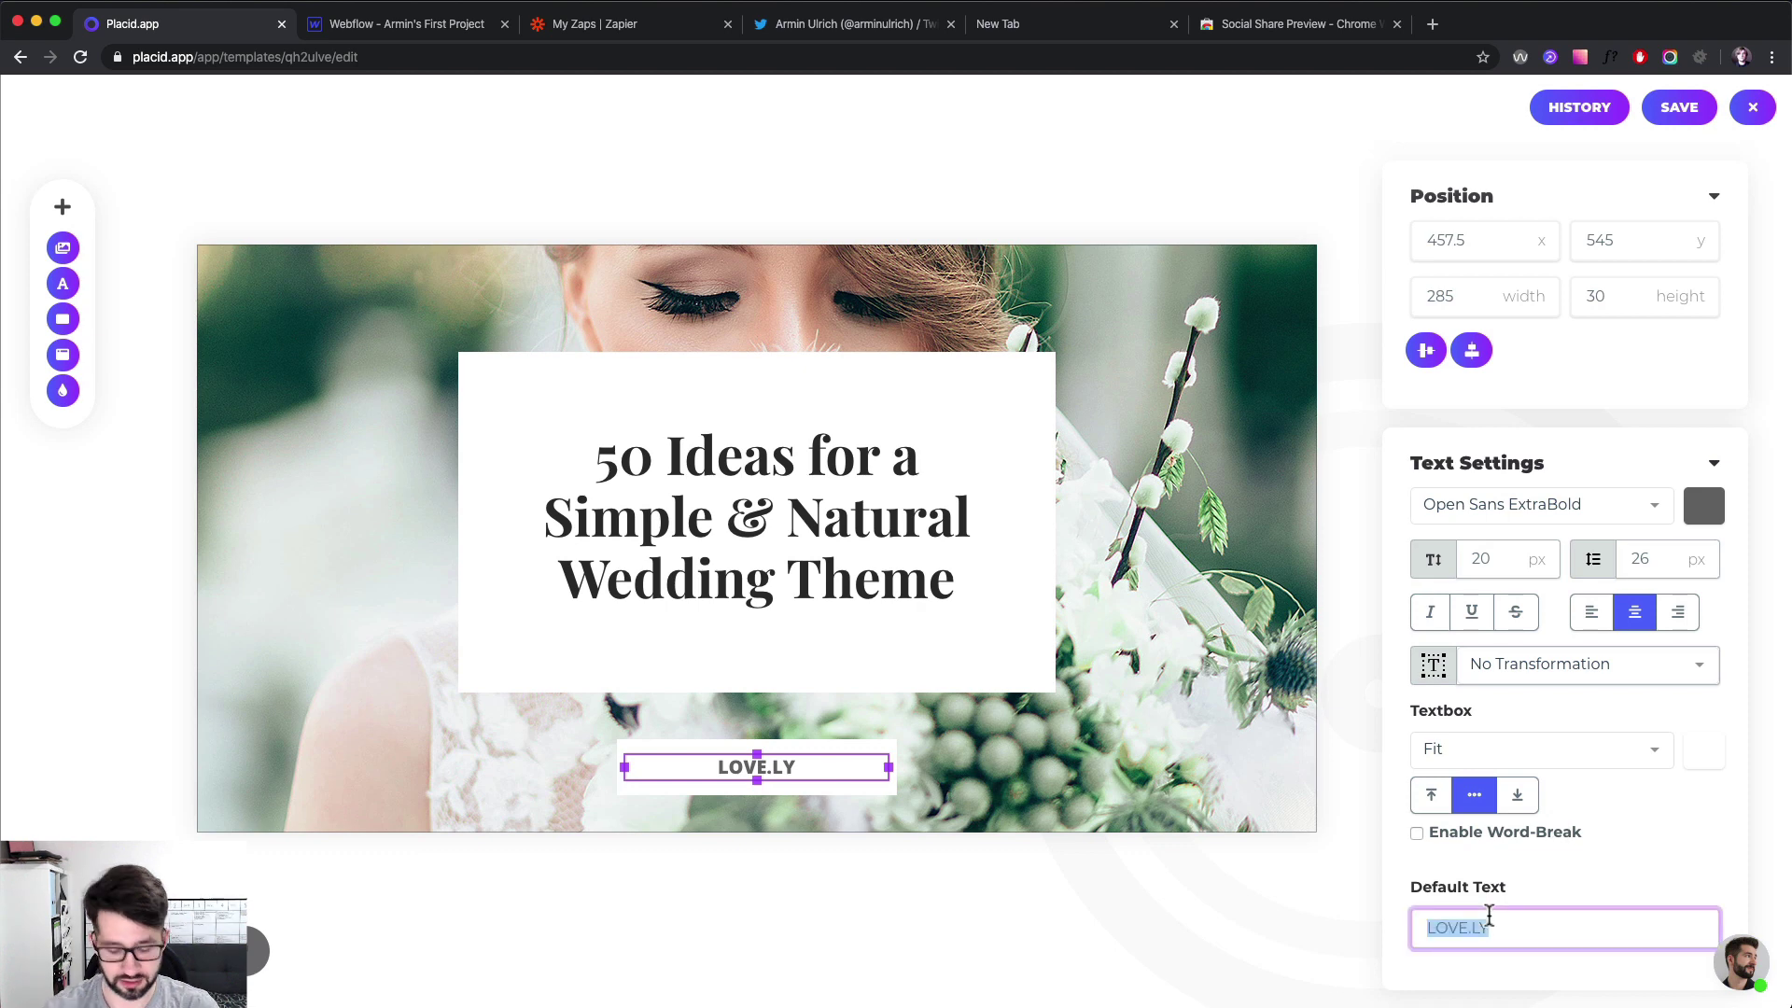
type("MY AW")
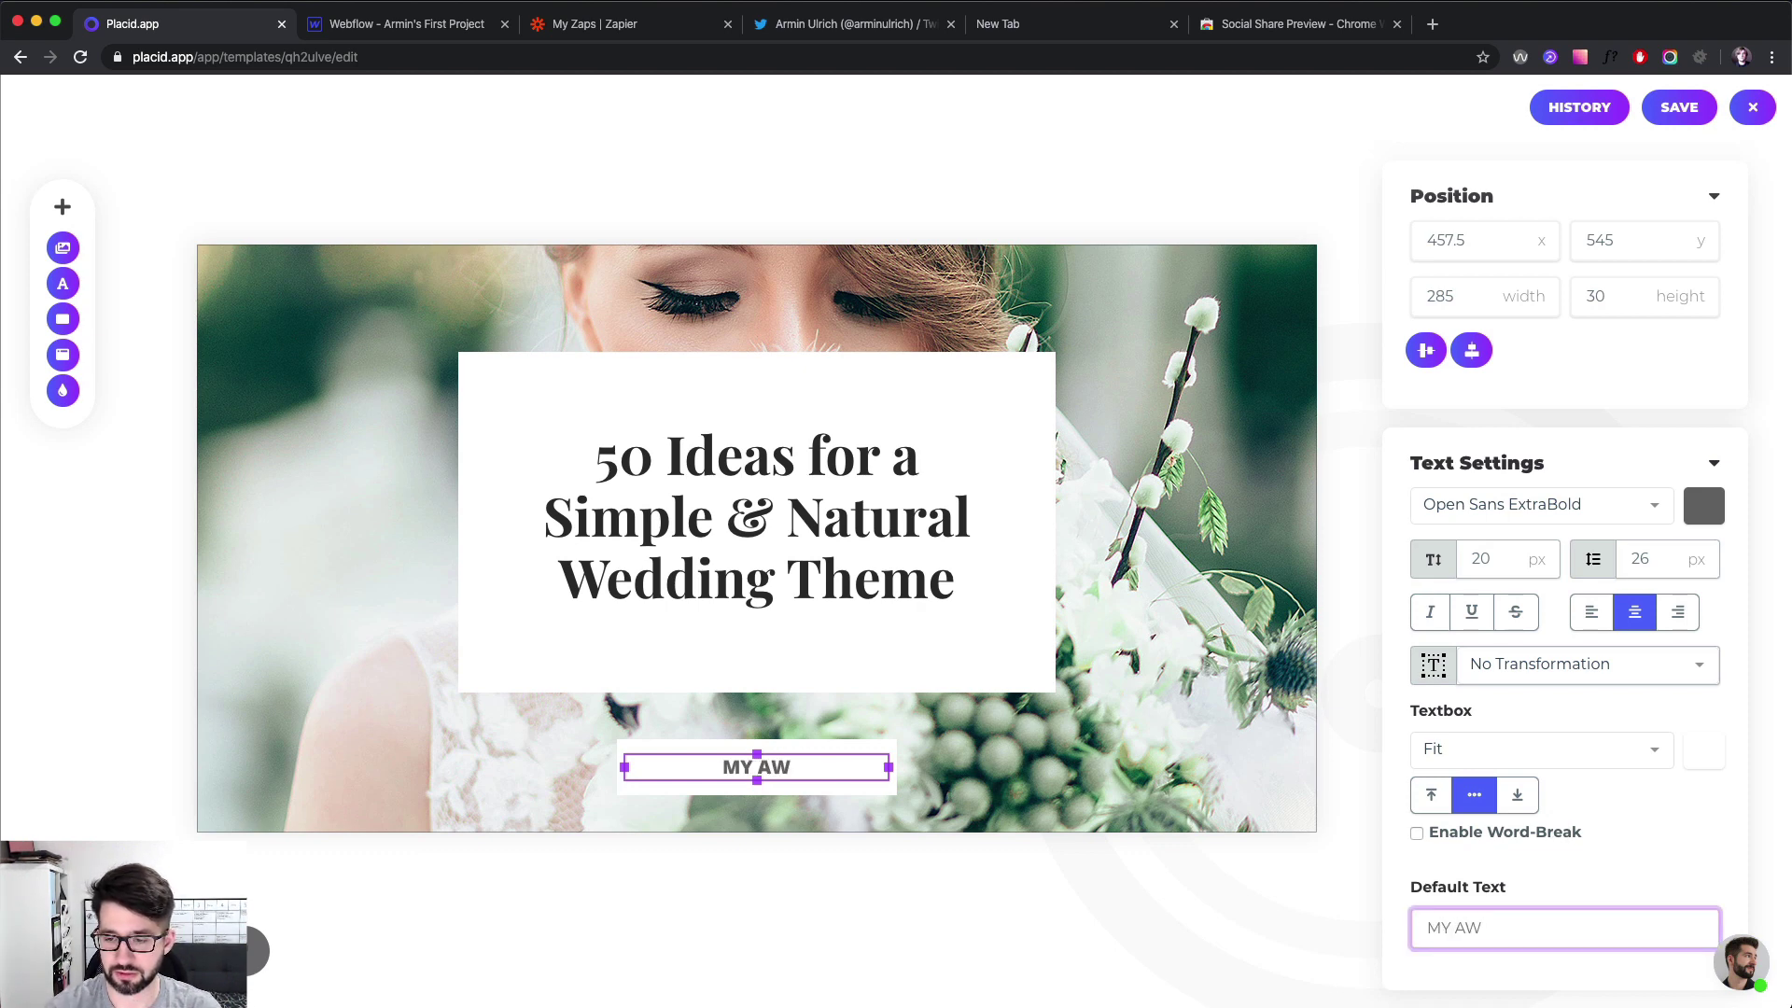
type("ESOME BL")
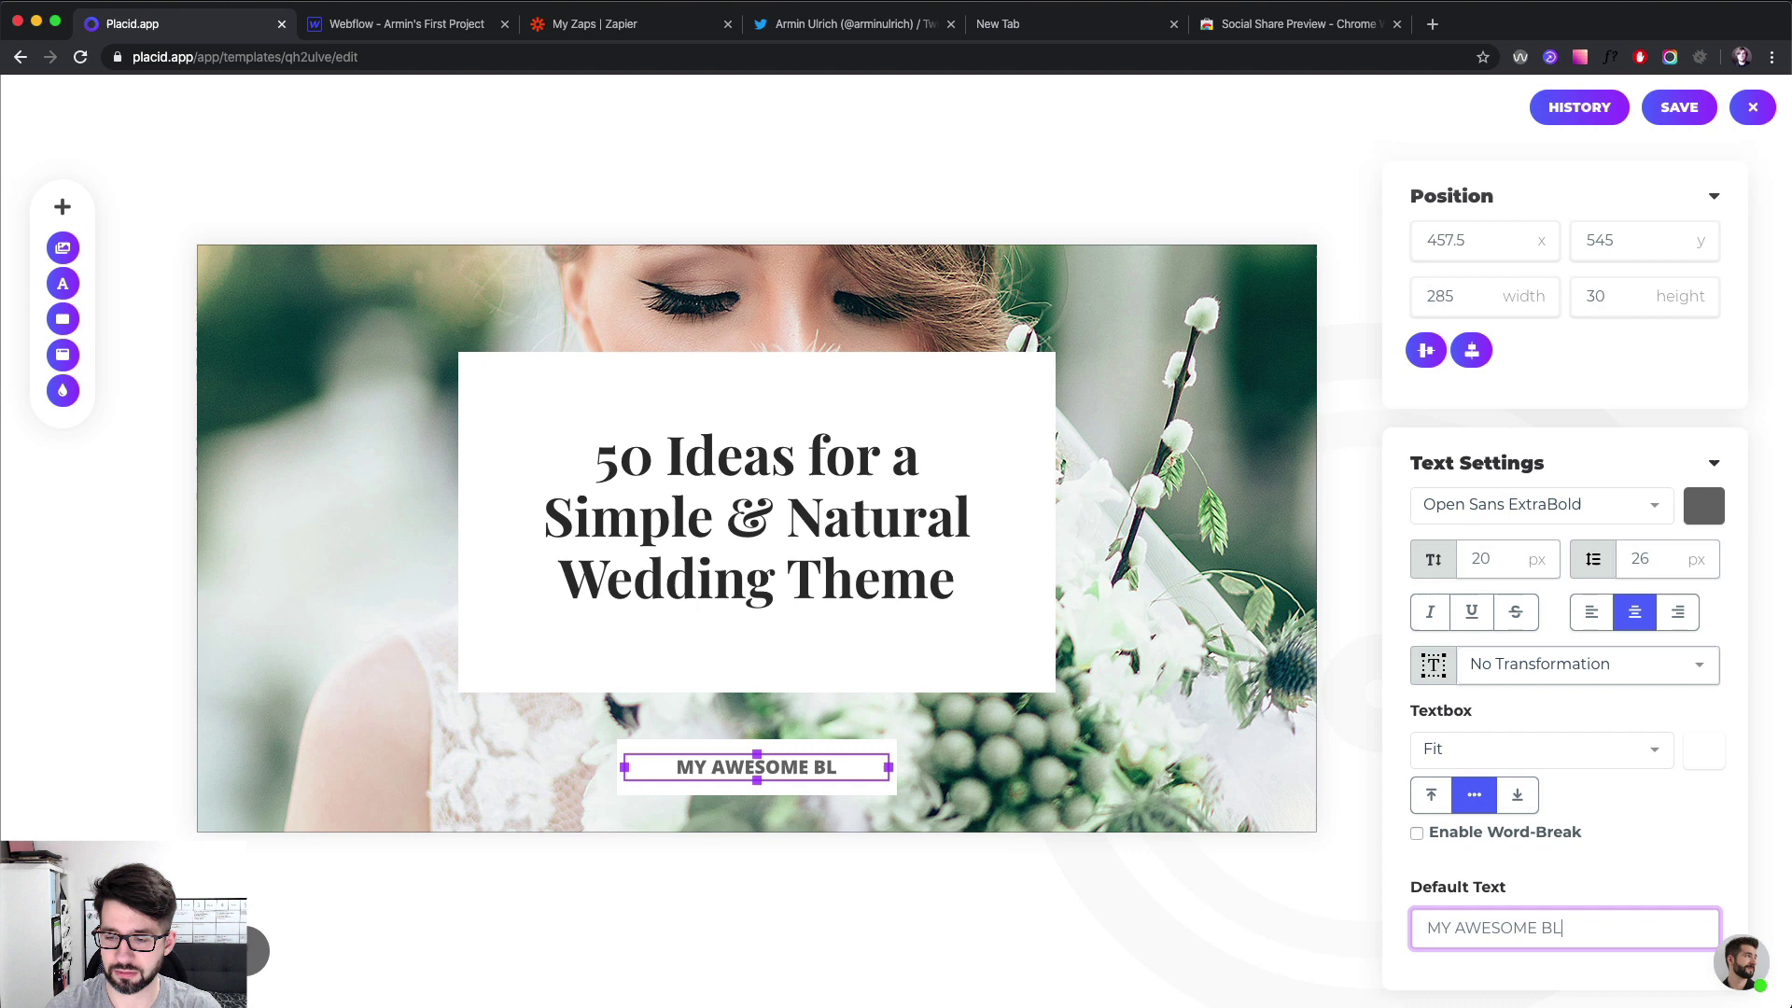
type("OG")
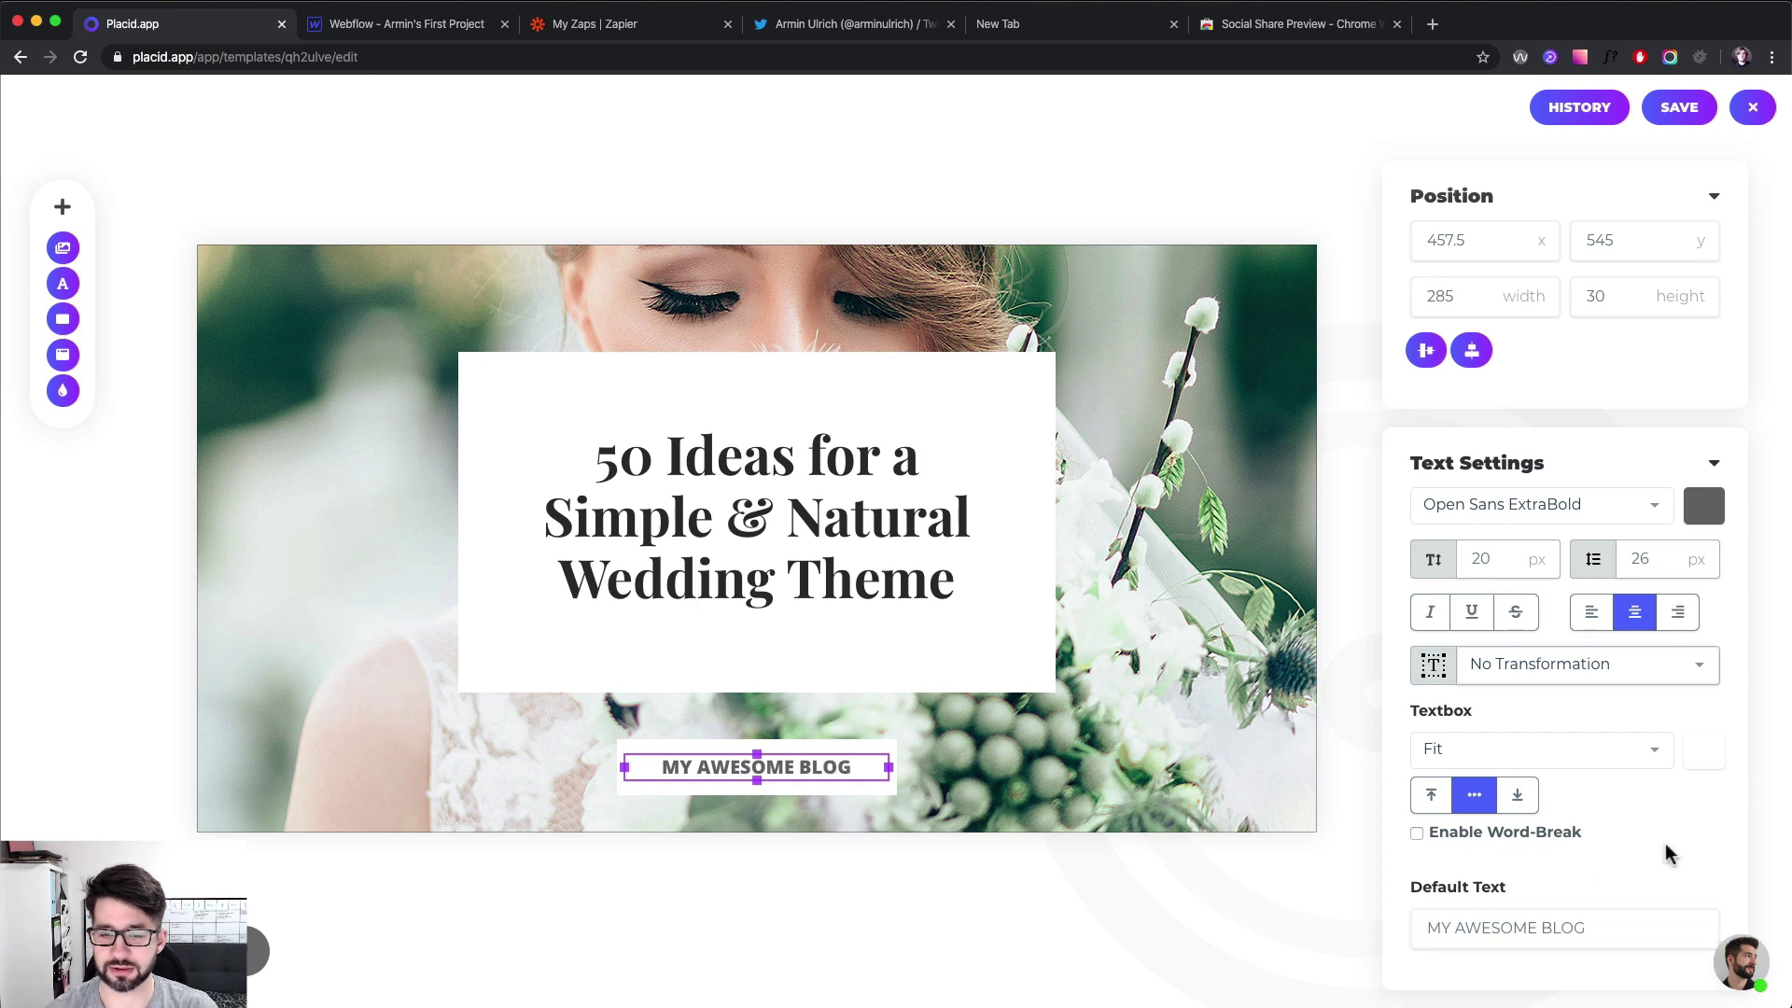
left_click(822, 767)
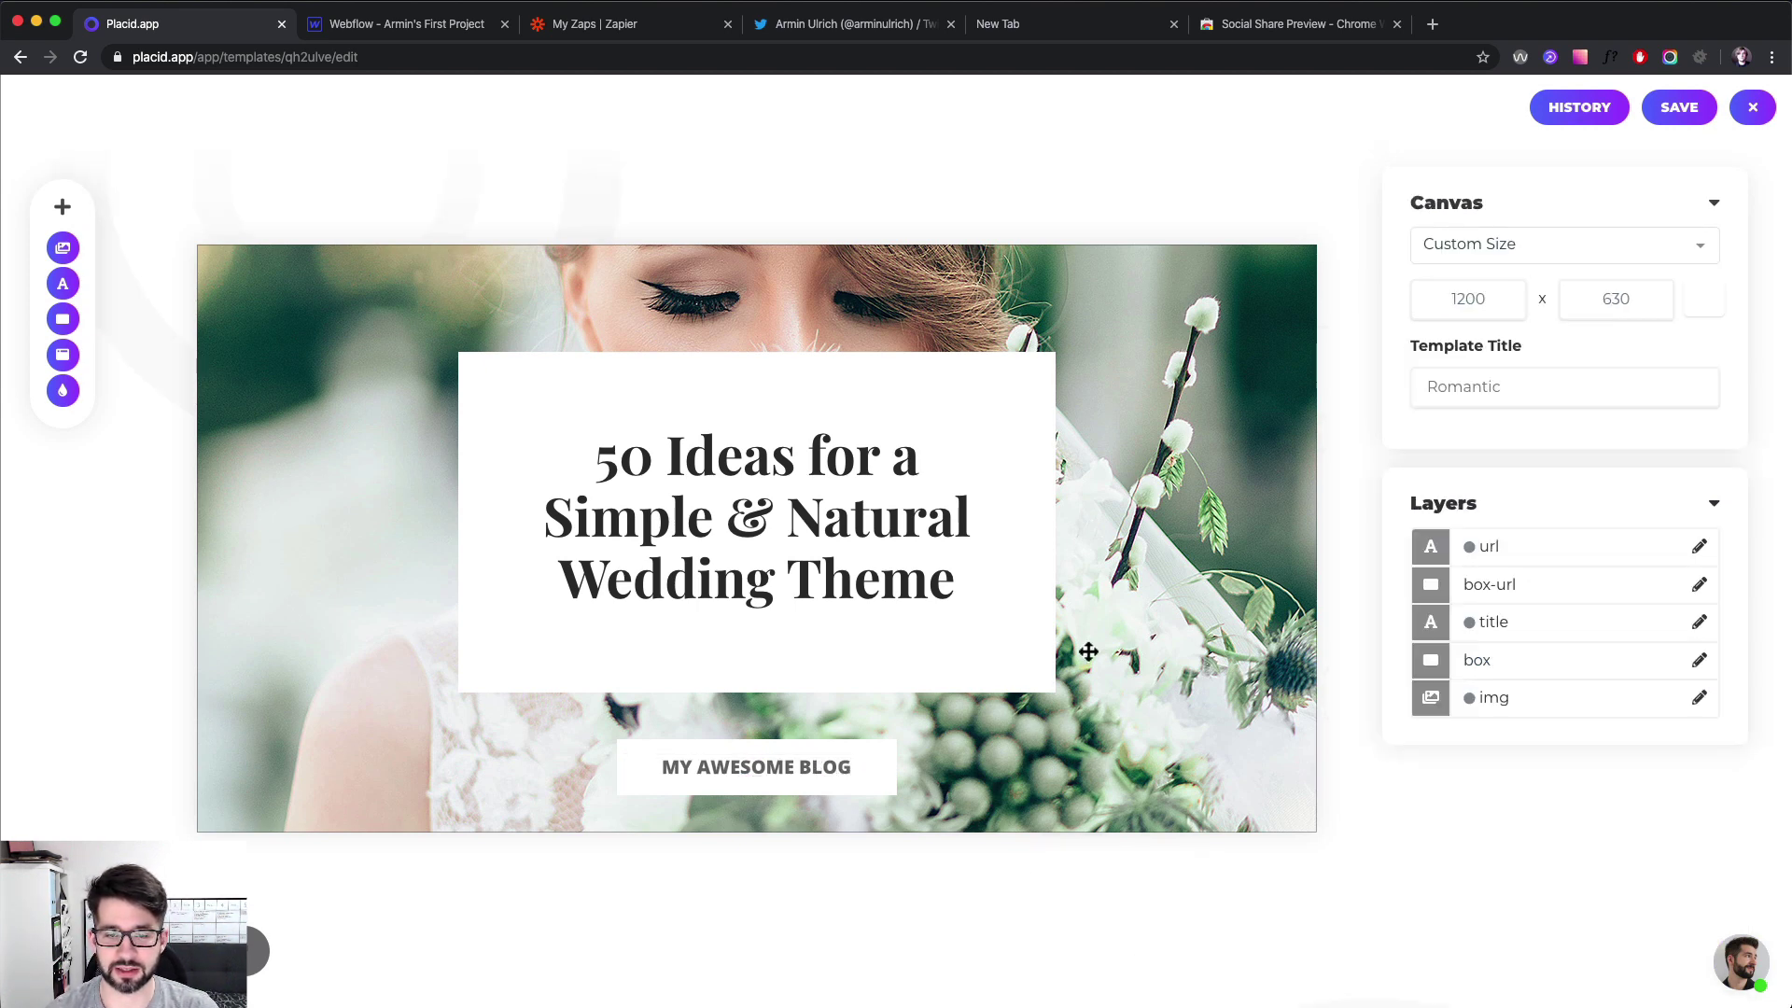
scroll(1083, 648, "up", 3)
left_click(1695, 112)
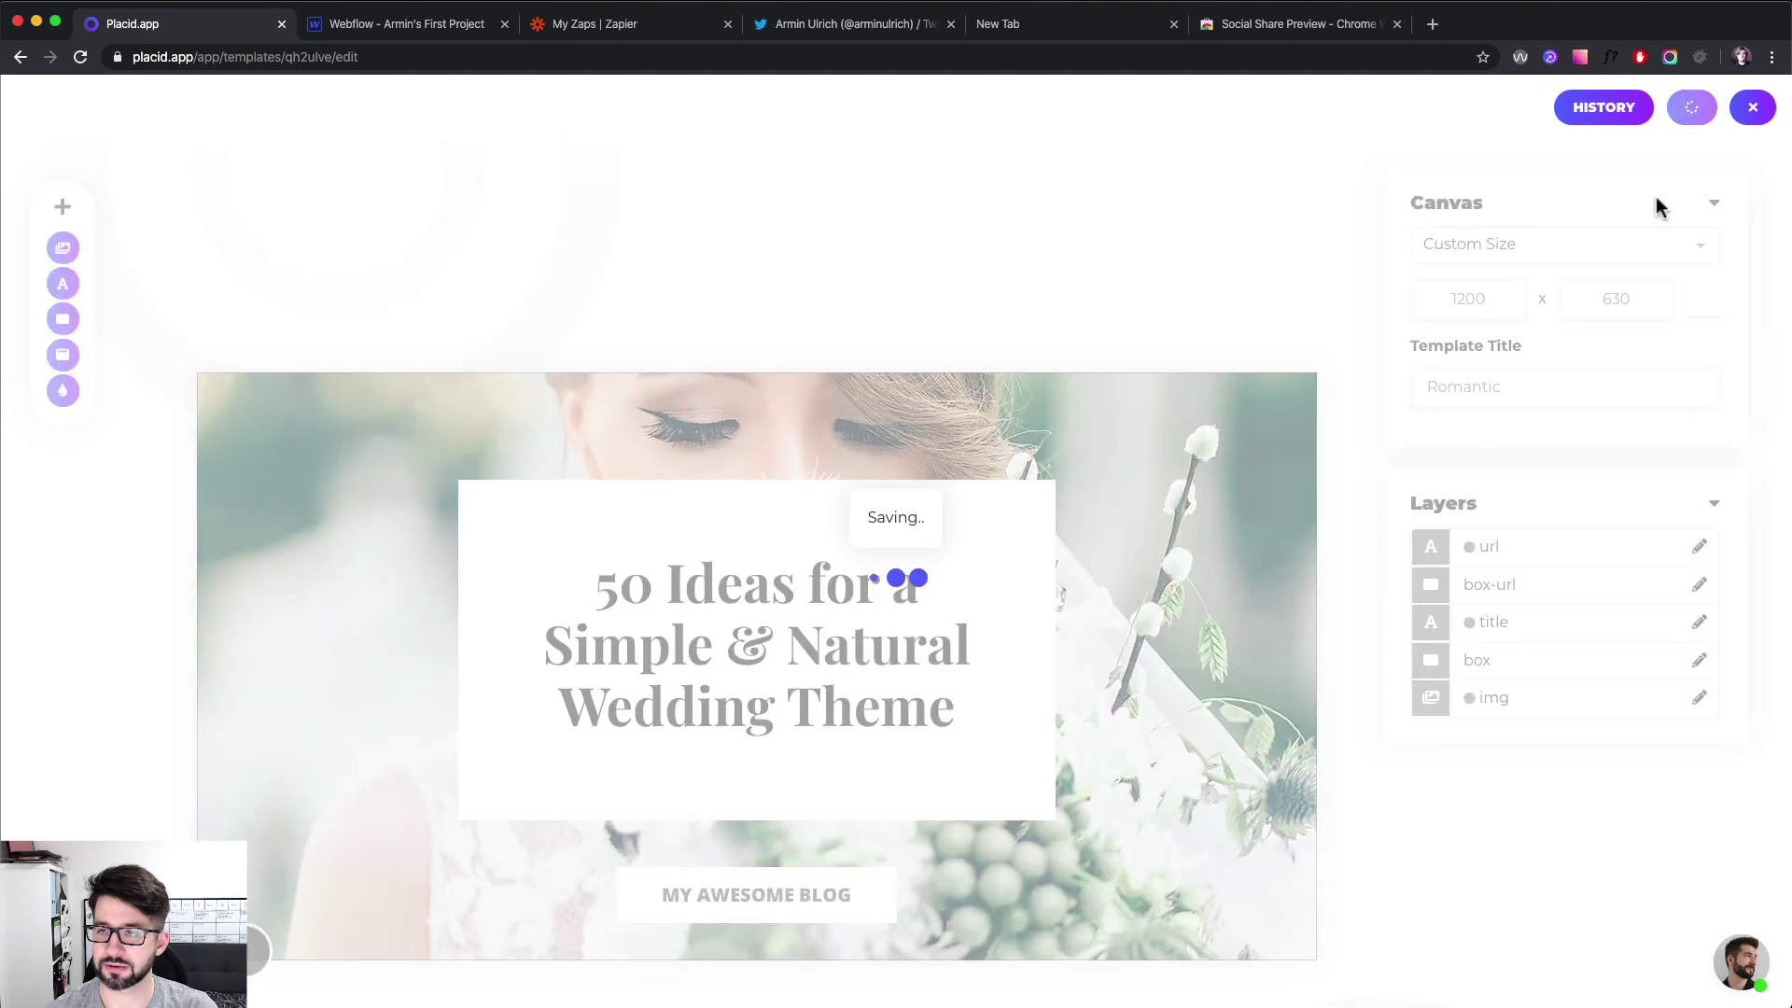
Step: Close the Placid editor and start a new zap named 'post to twitter'
left_click(1753, 108)
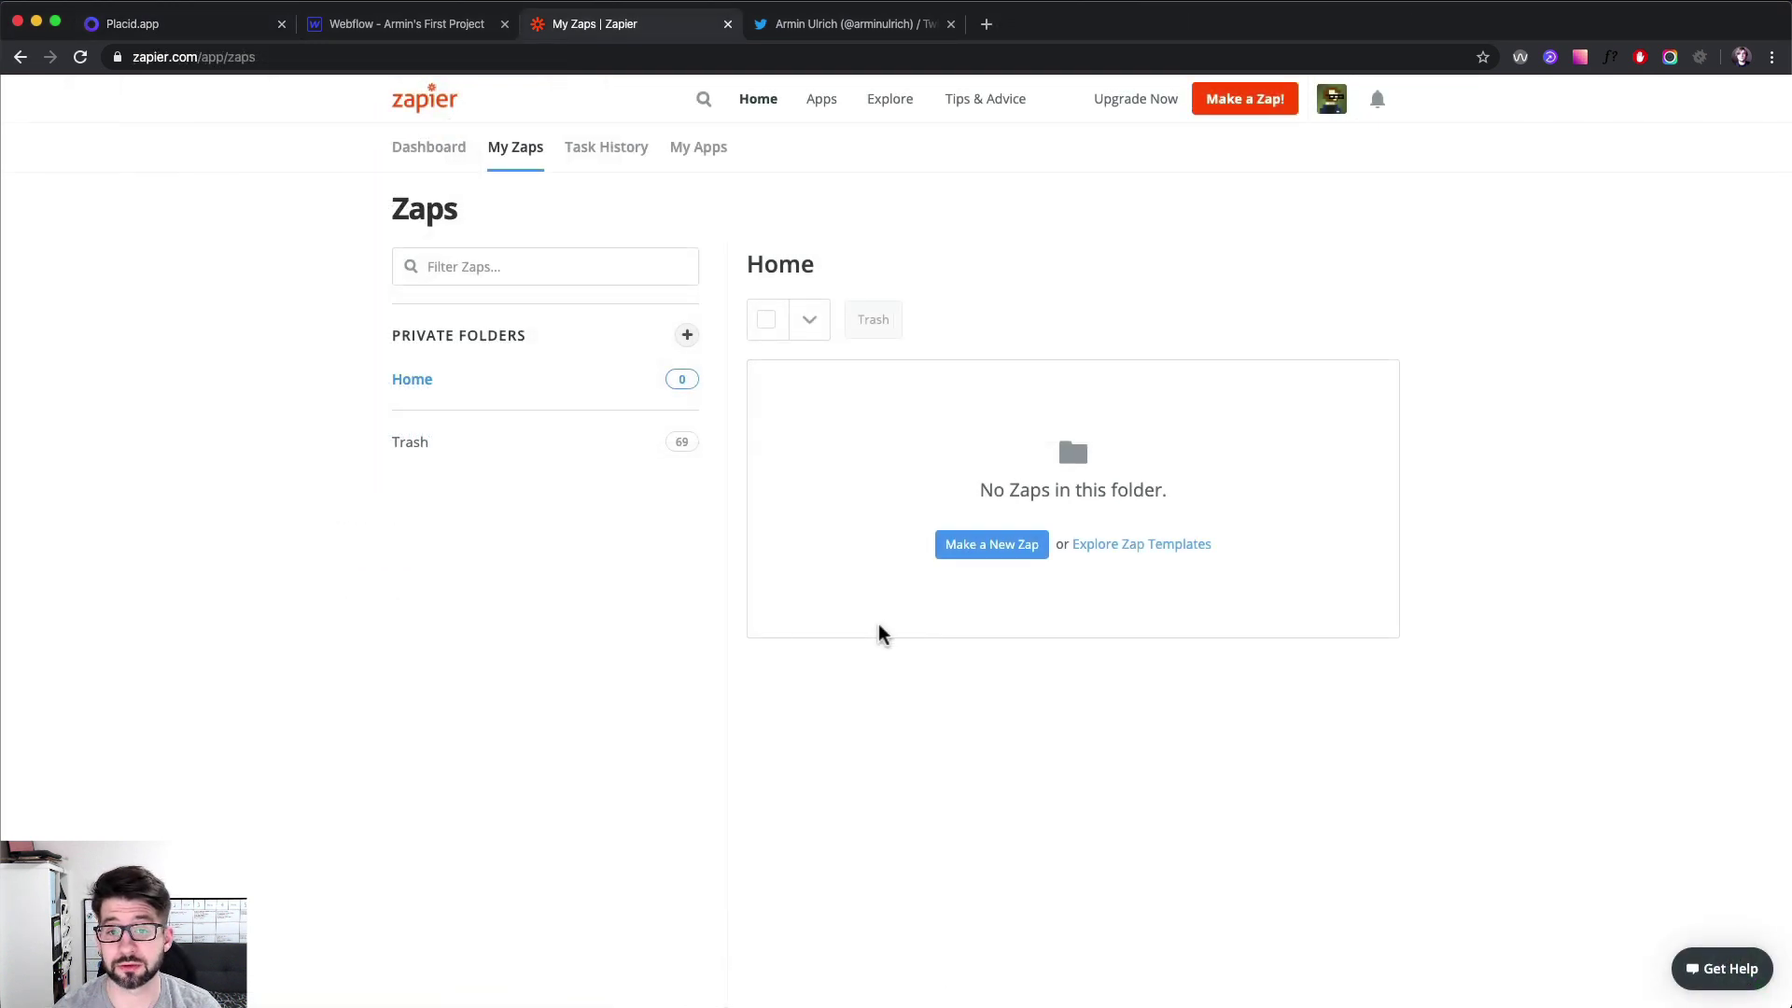
left_click(962, 553)
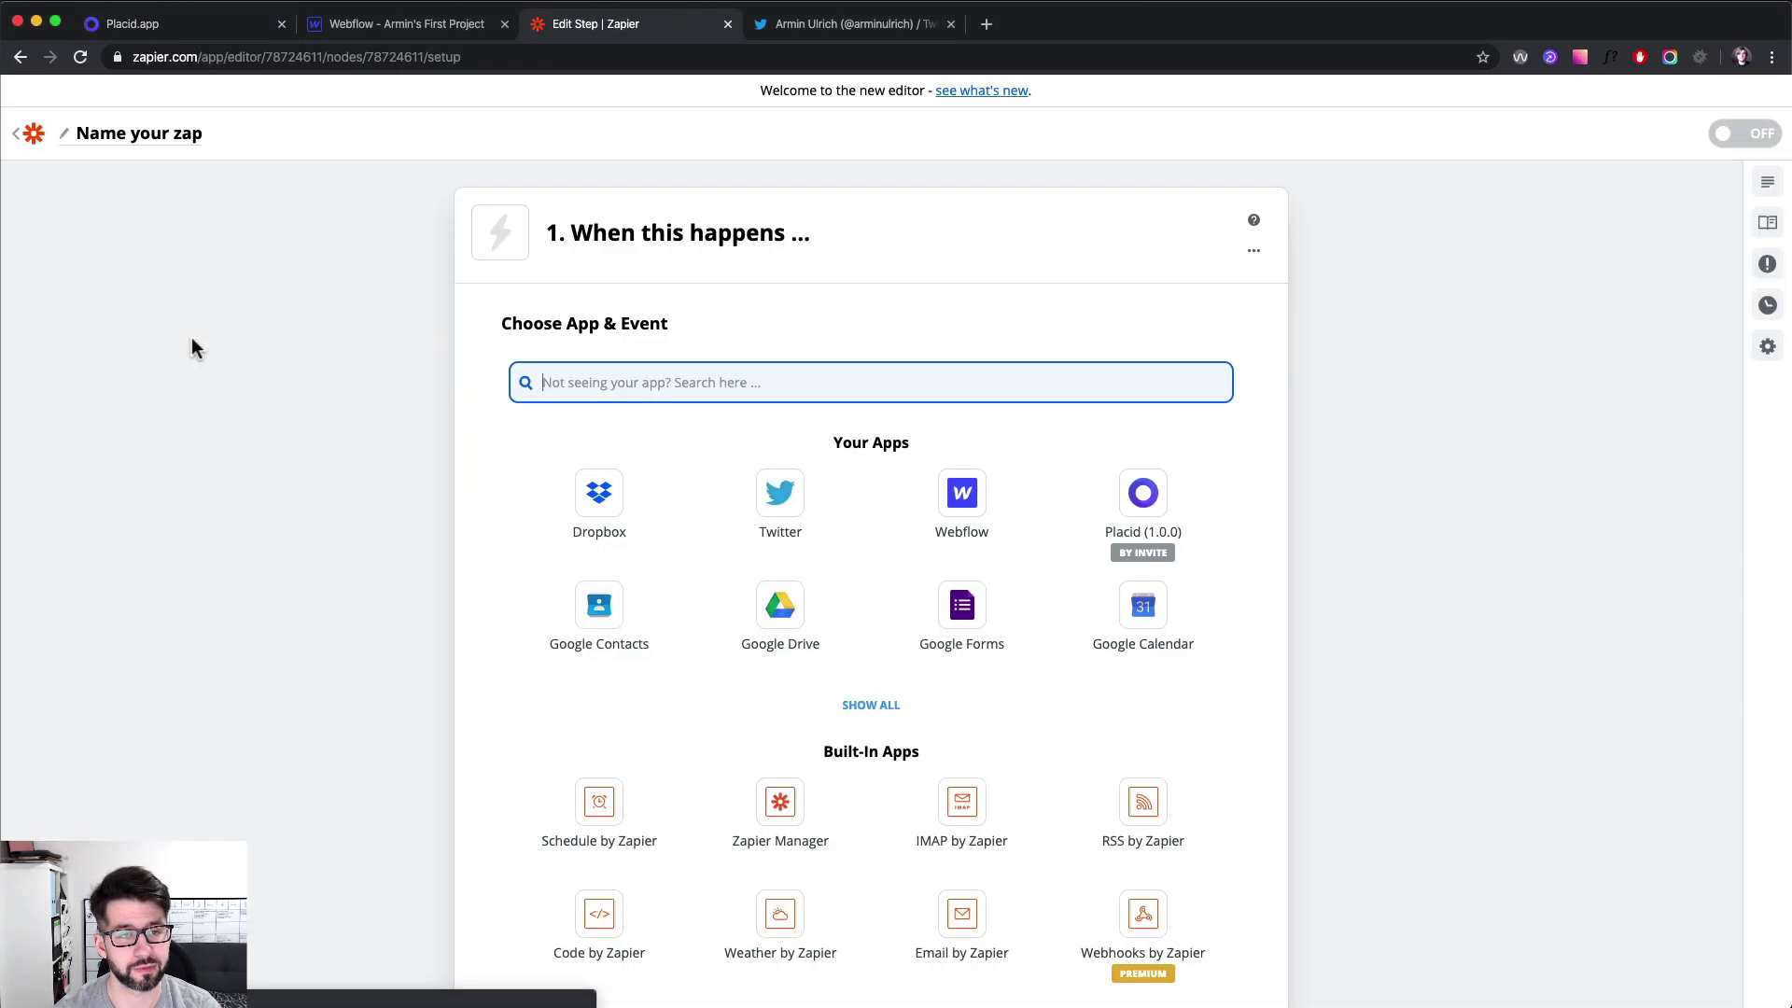
left_click(143, 140)
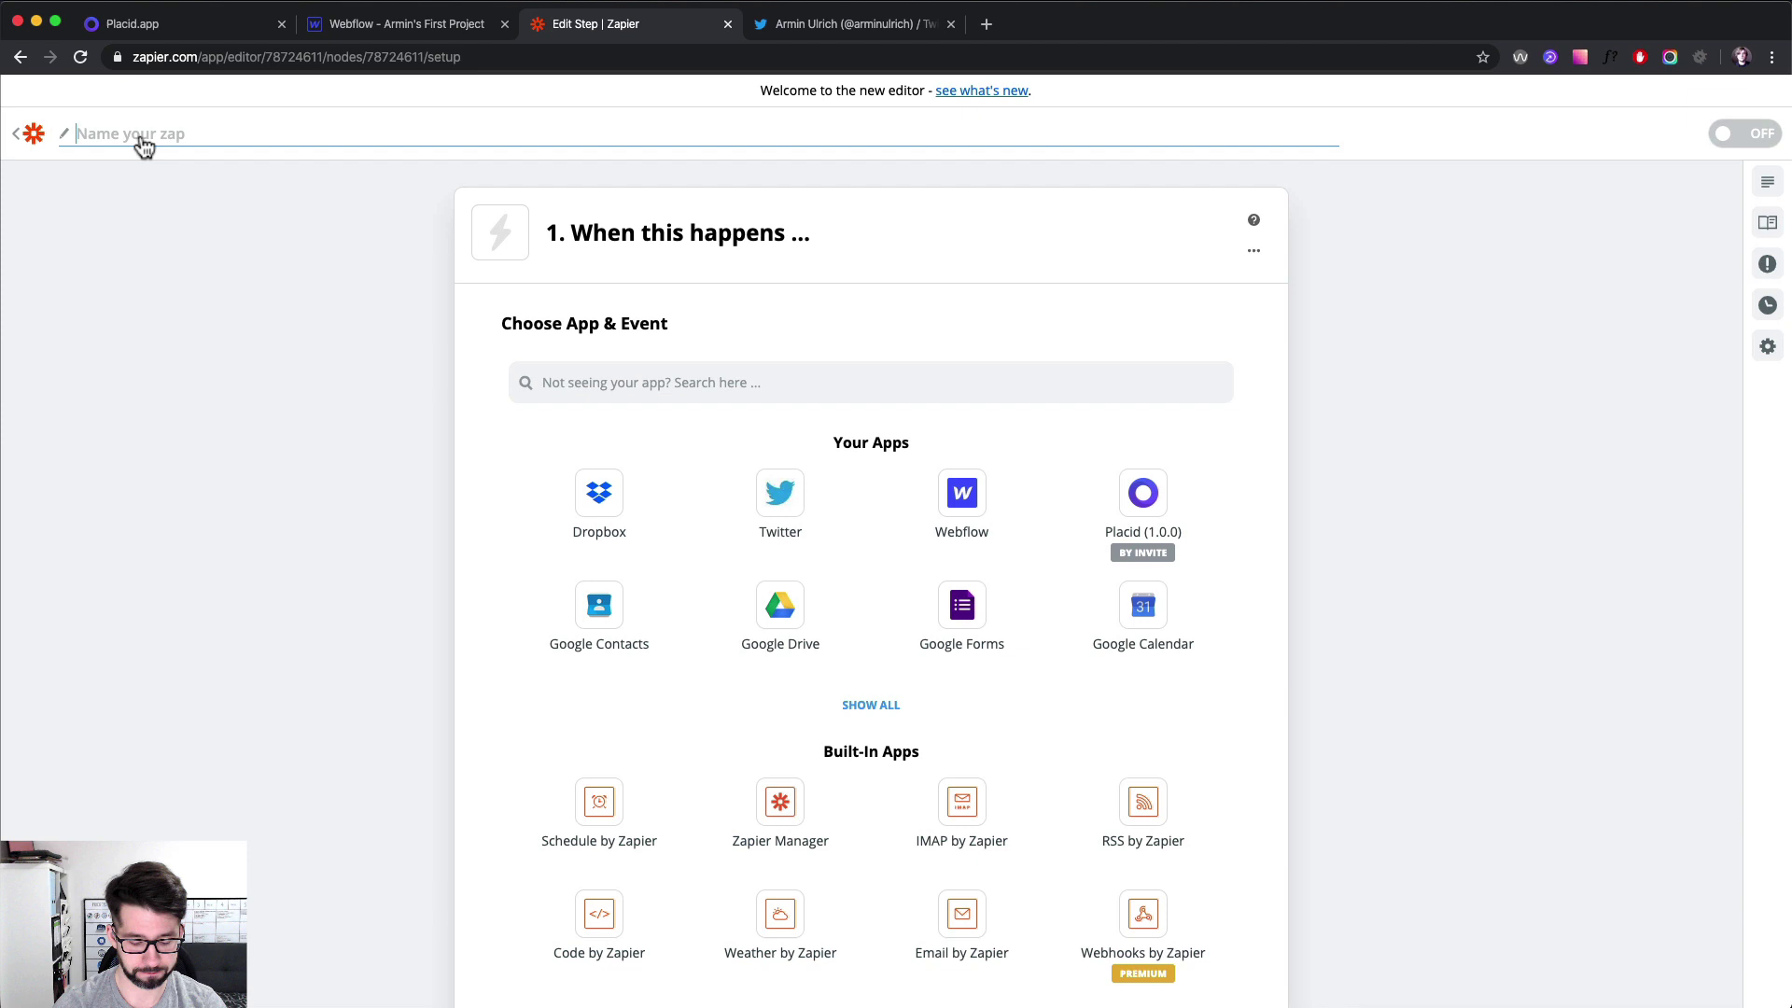
type("post to twitter")
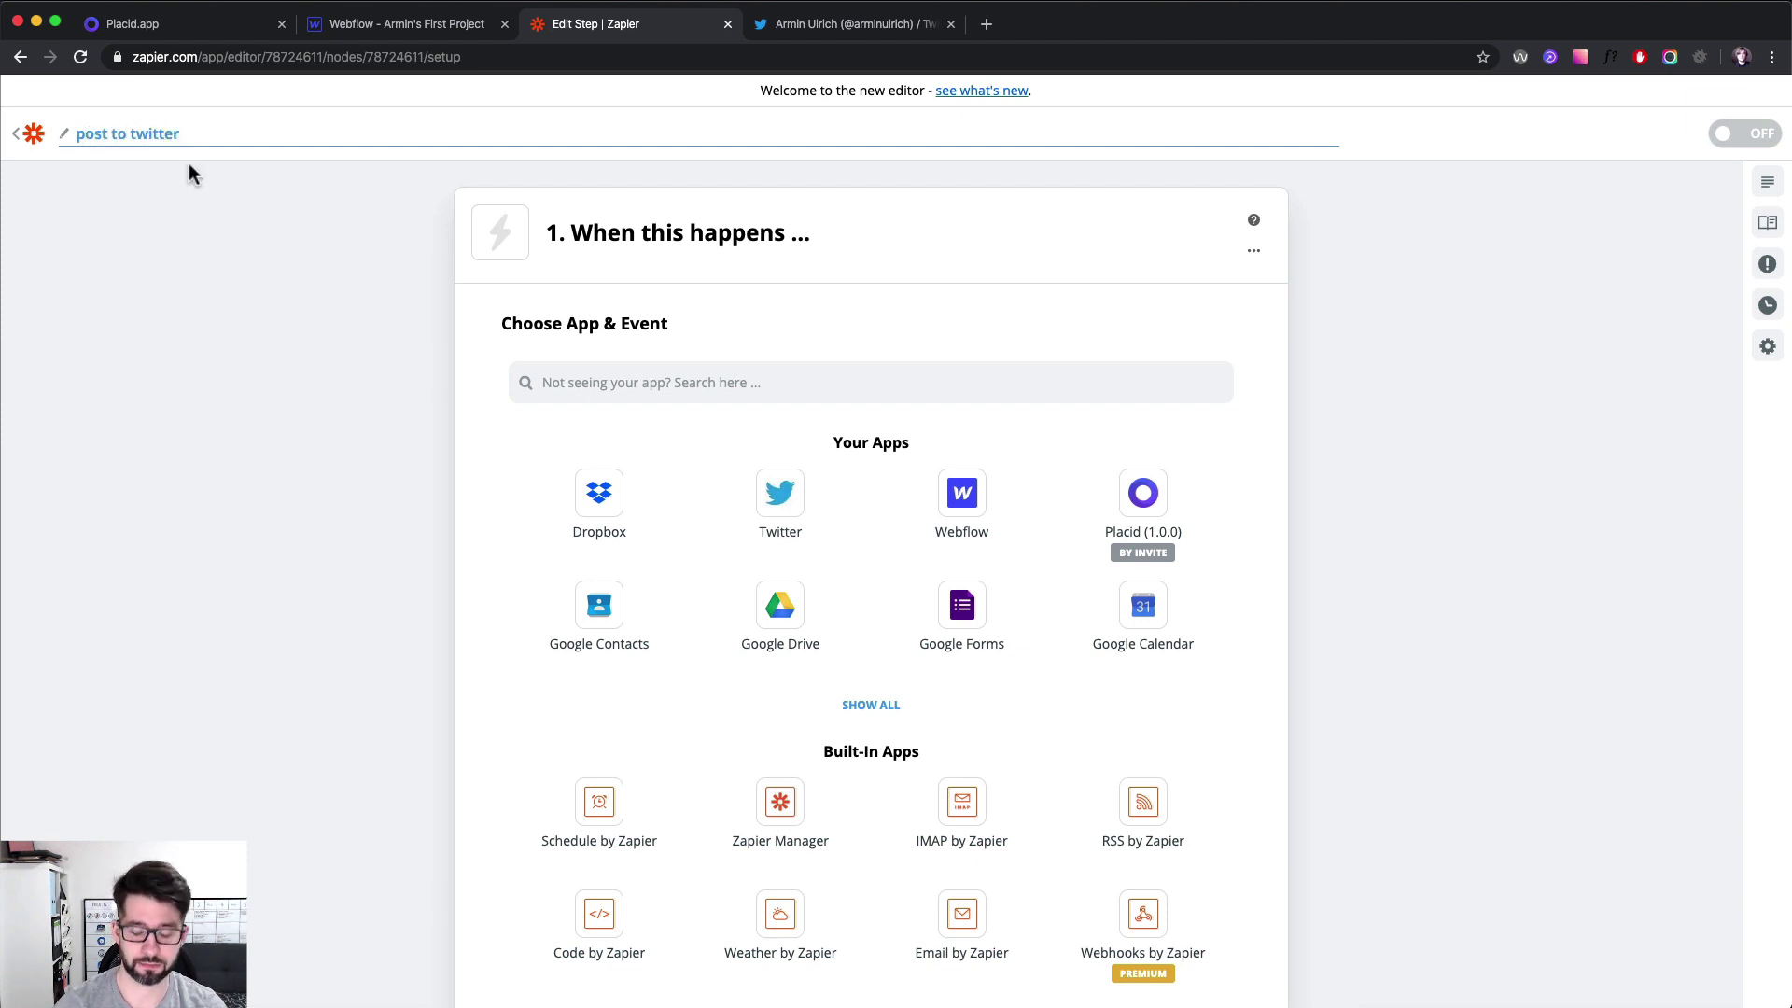
left_click(189, 174)
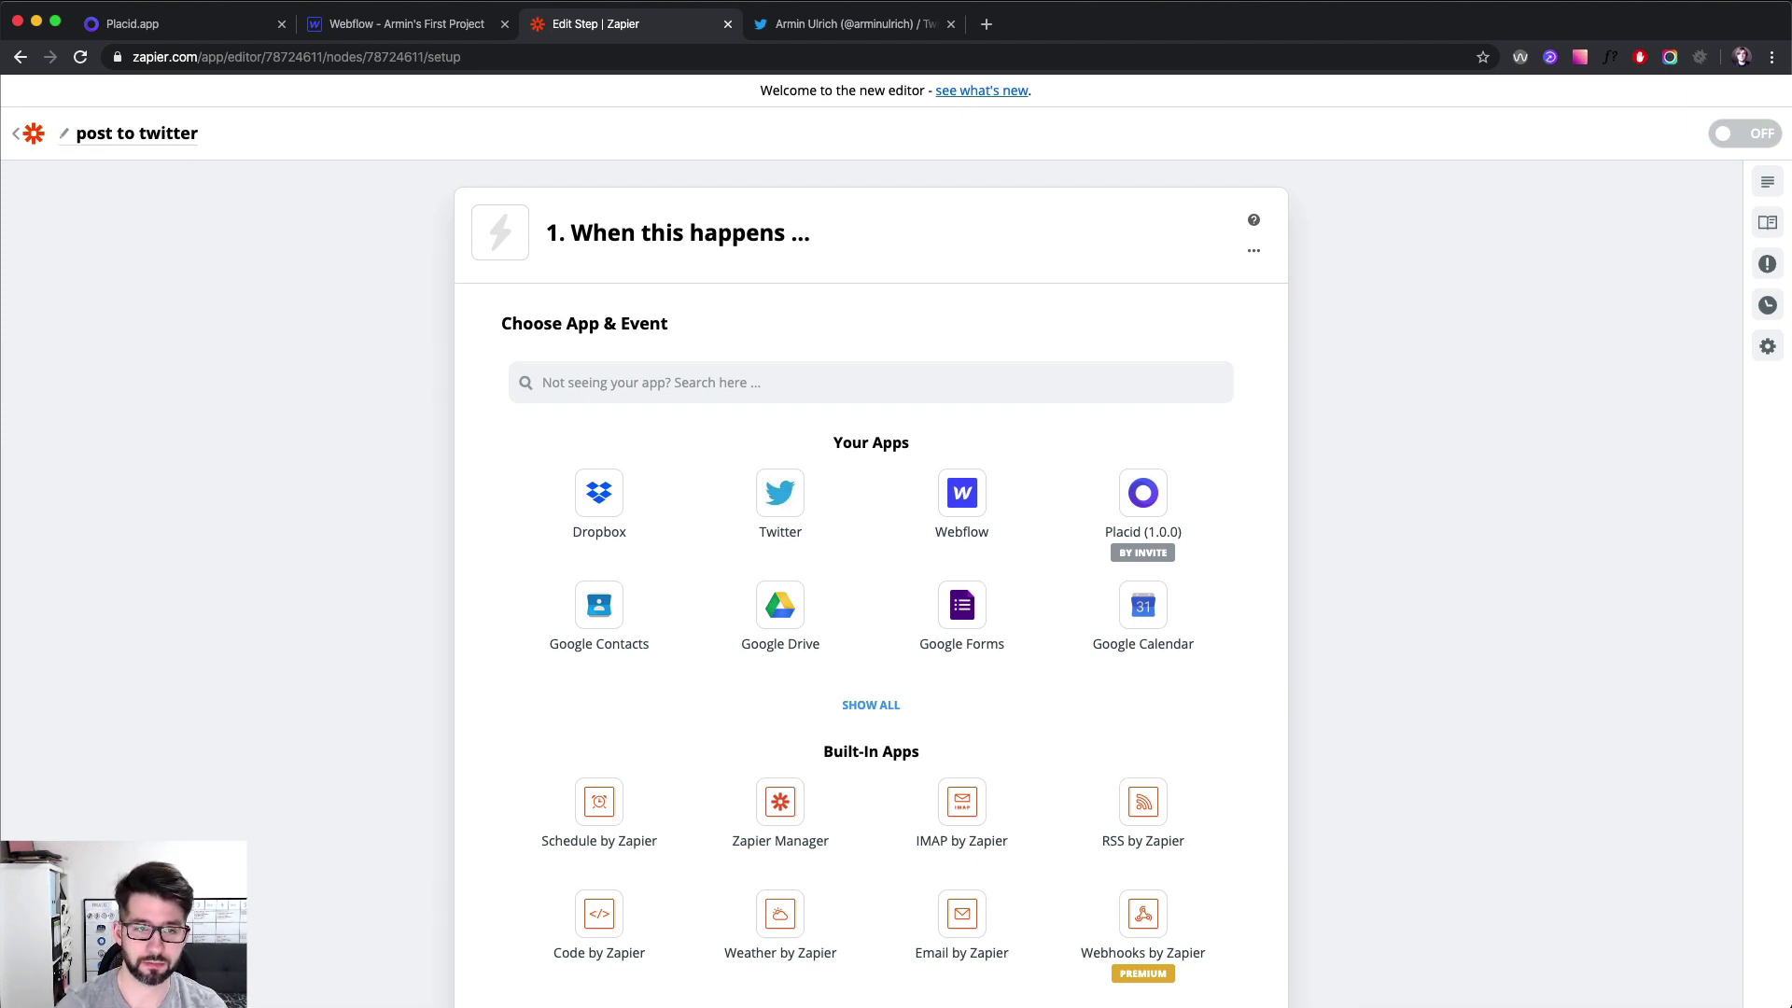
Step: Set the trigger to RSS by Zapier's New Item in Feed and continue to its feed settings
left_click(610, 373)
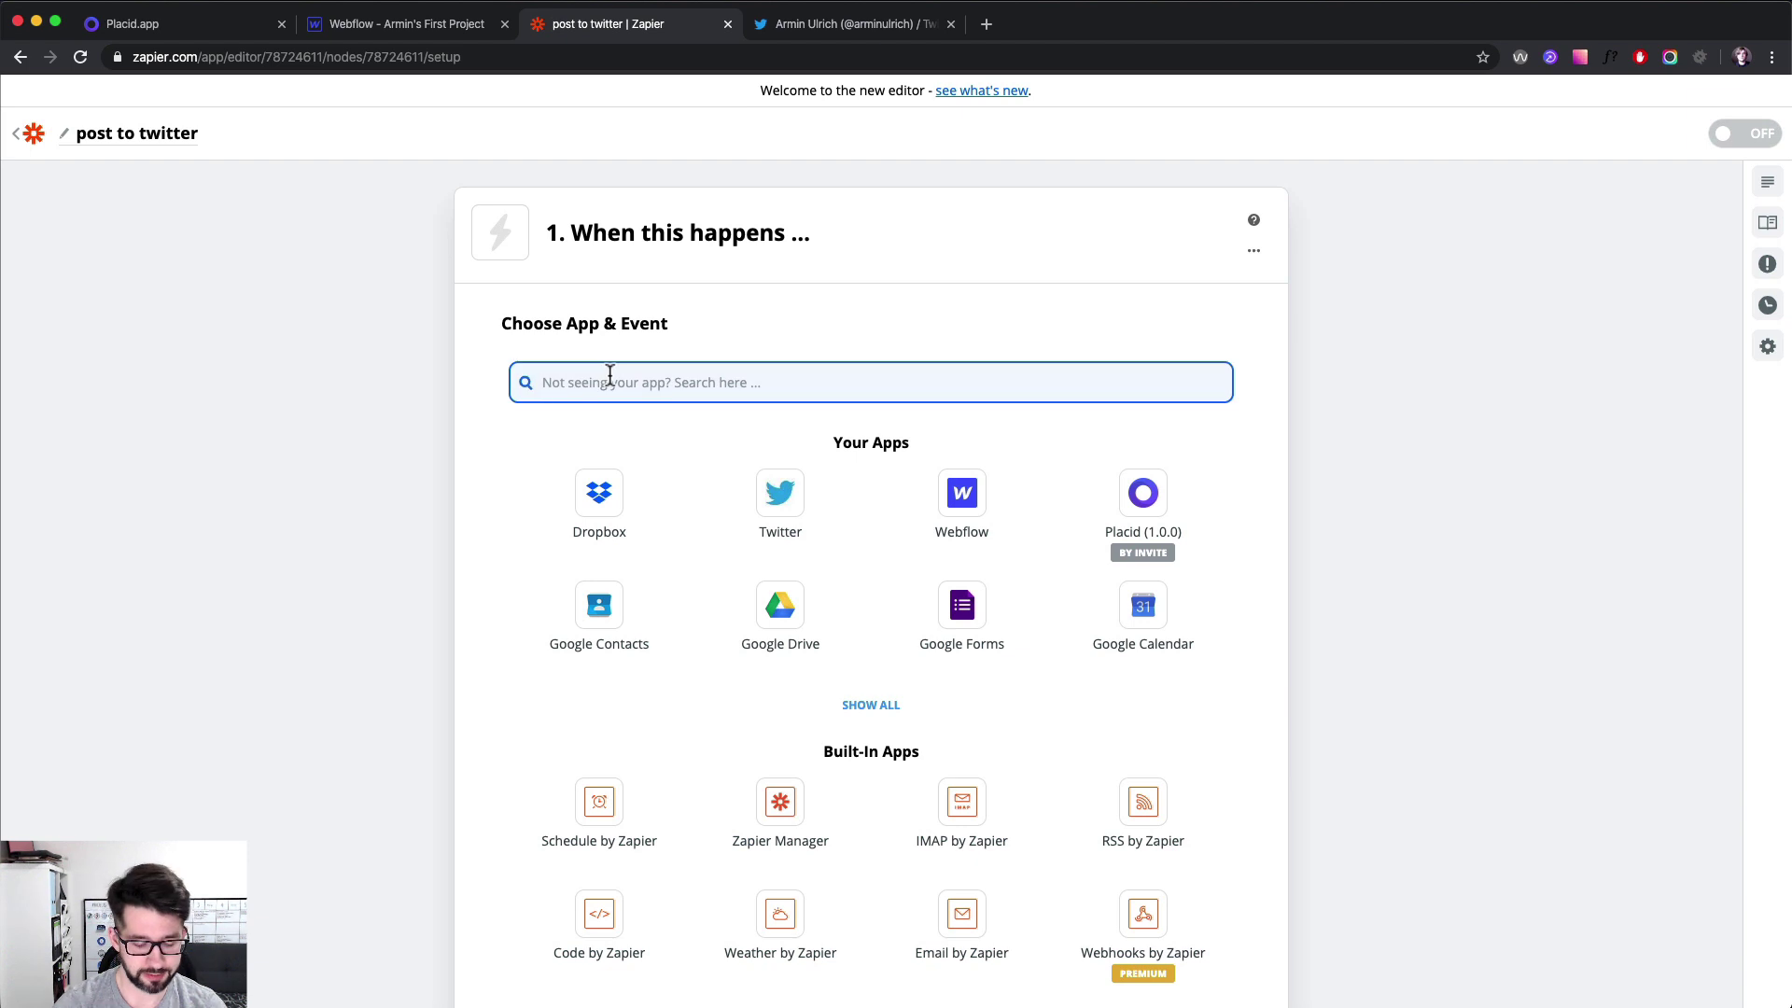
type("rss")
left_click(565, 481)
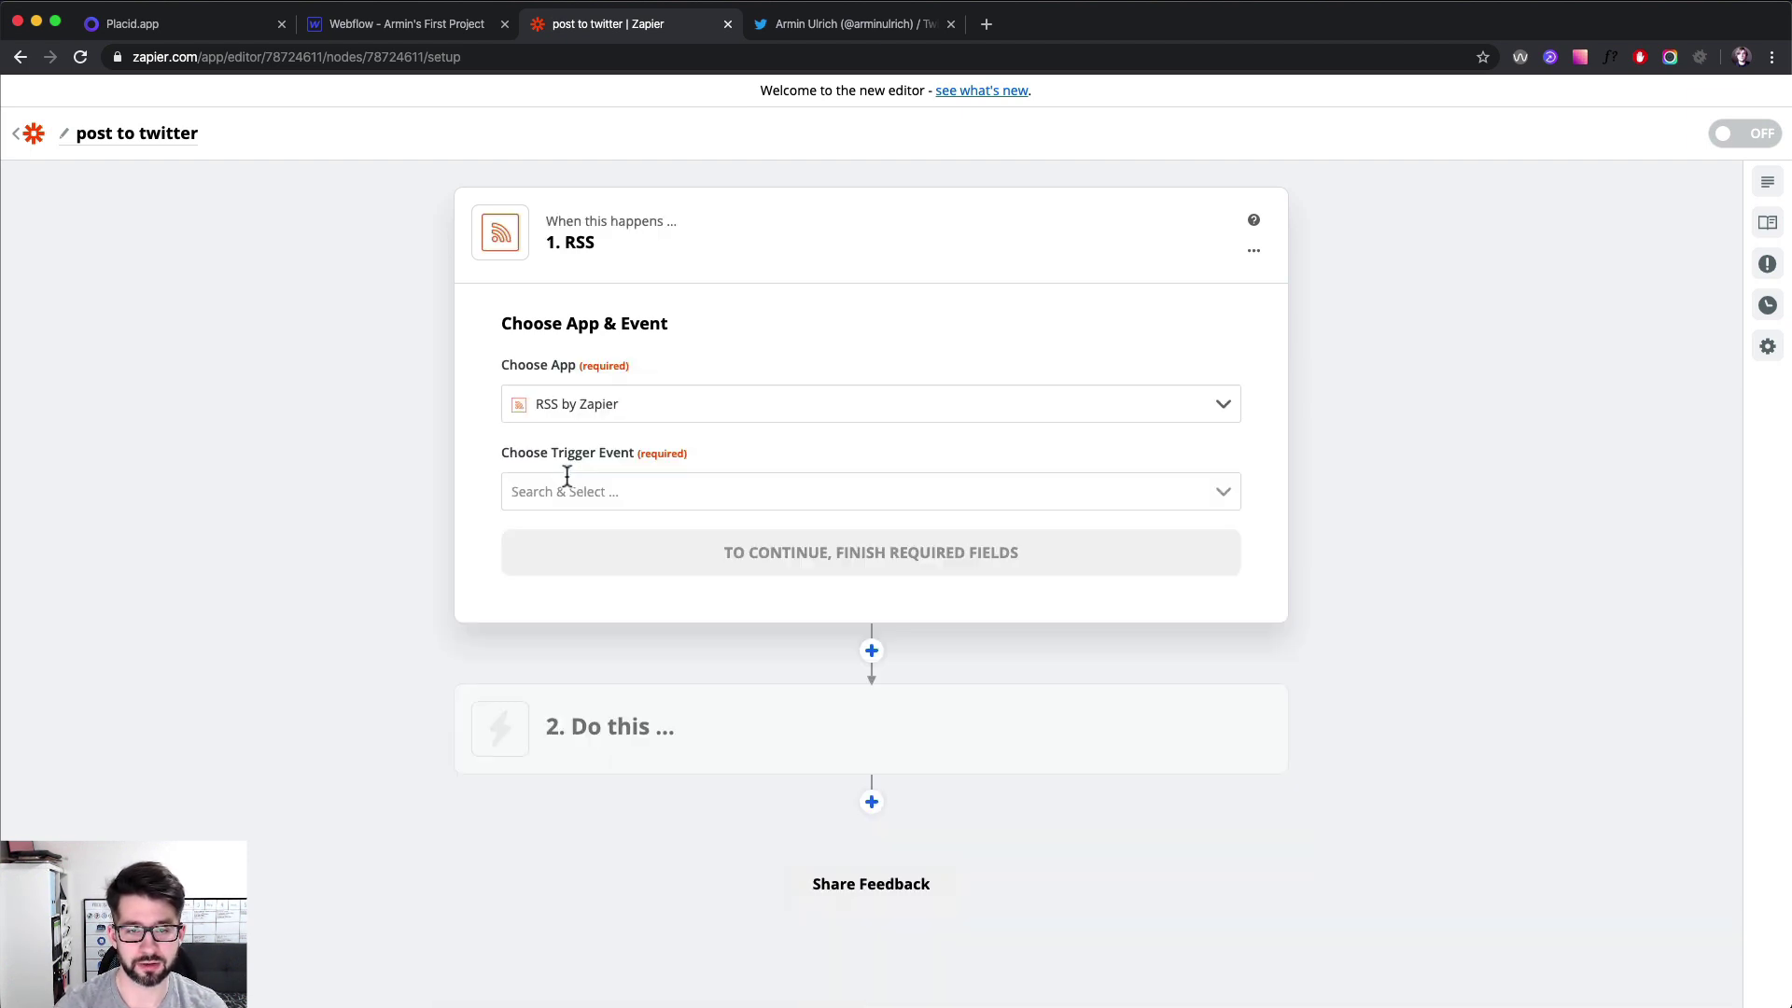
left_click(548, 495)
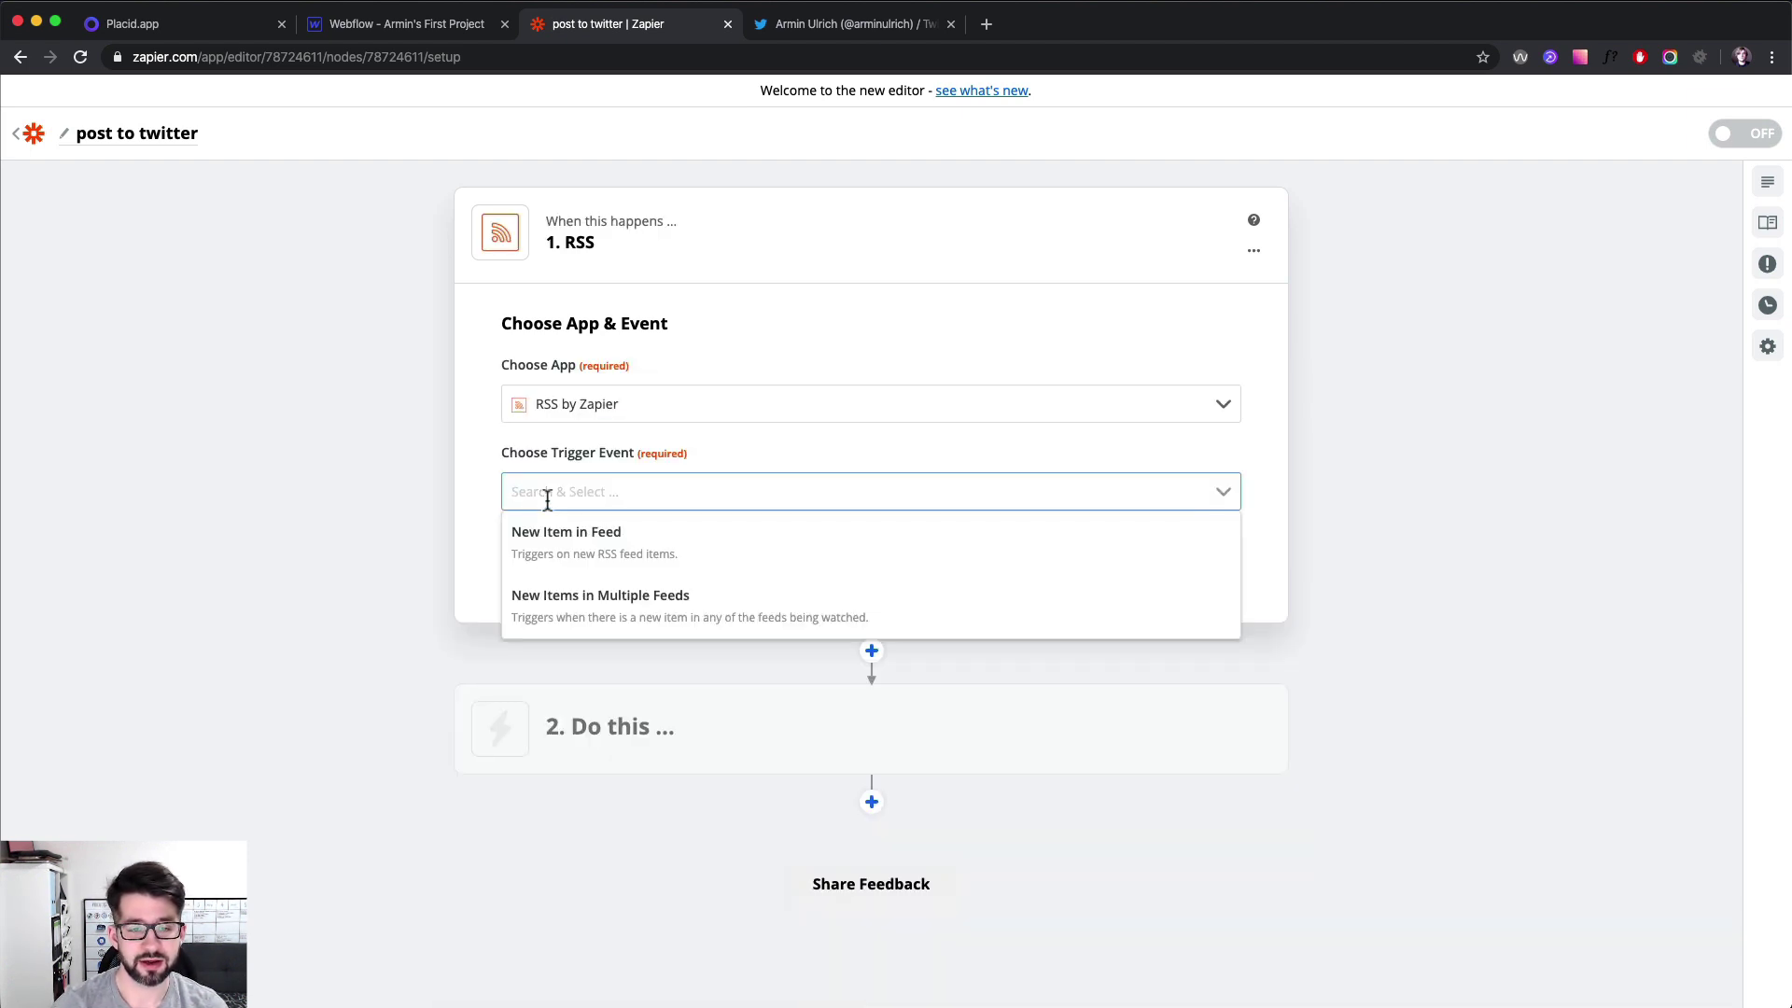
left_click(611, 536)
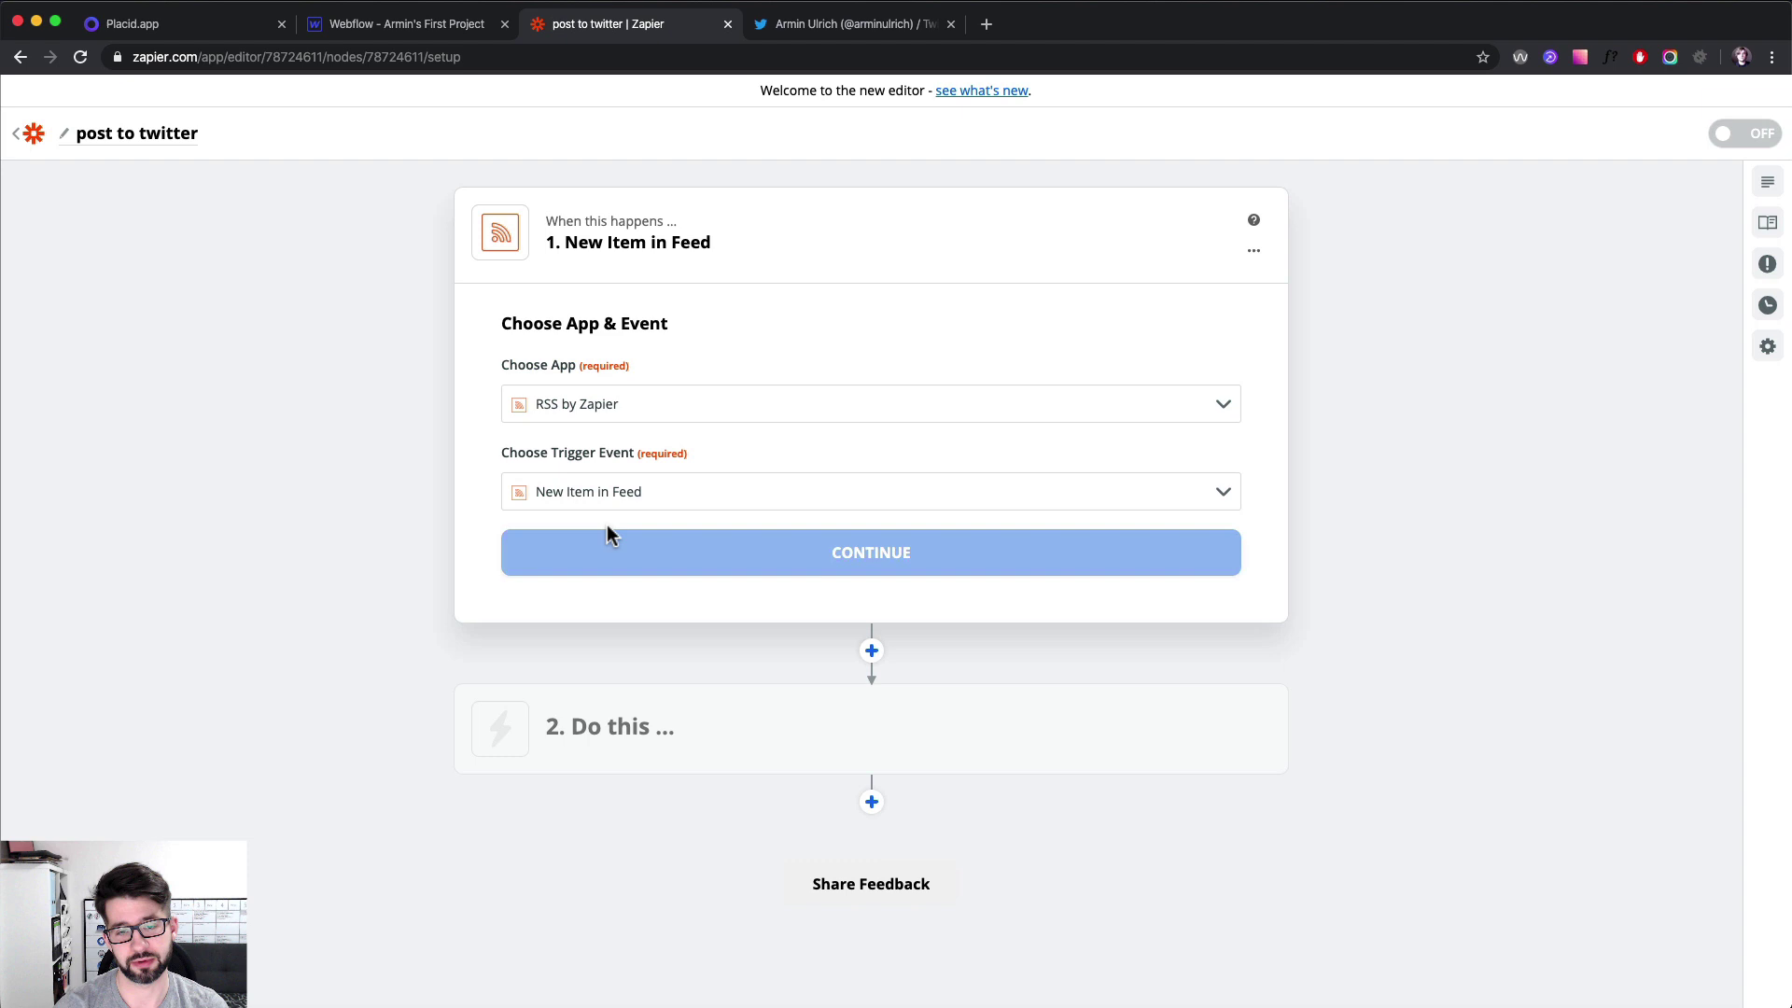
left_click(615, 565)
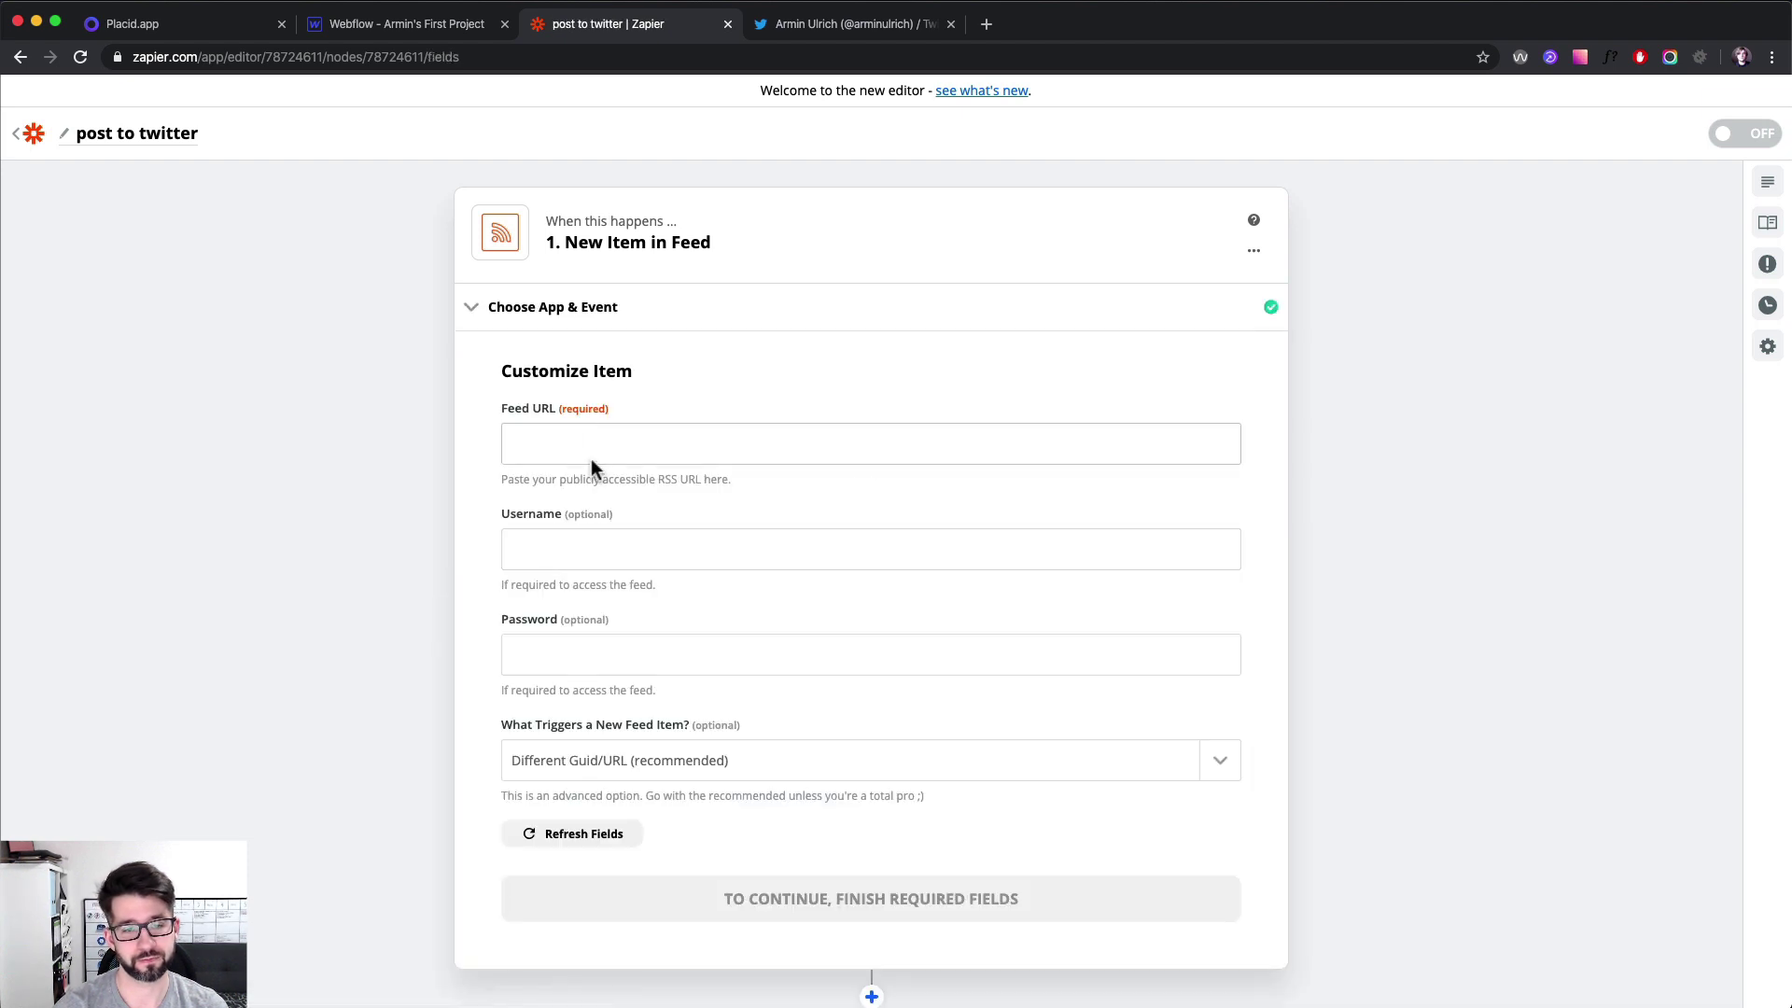
left_click(373, 25)
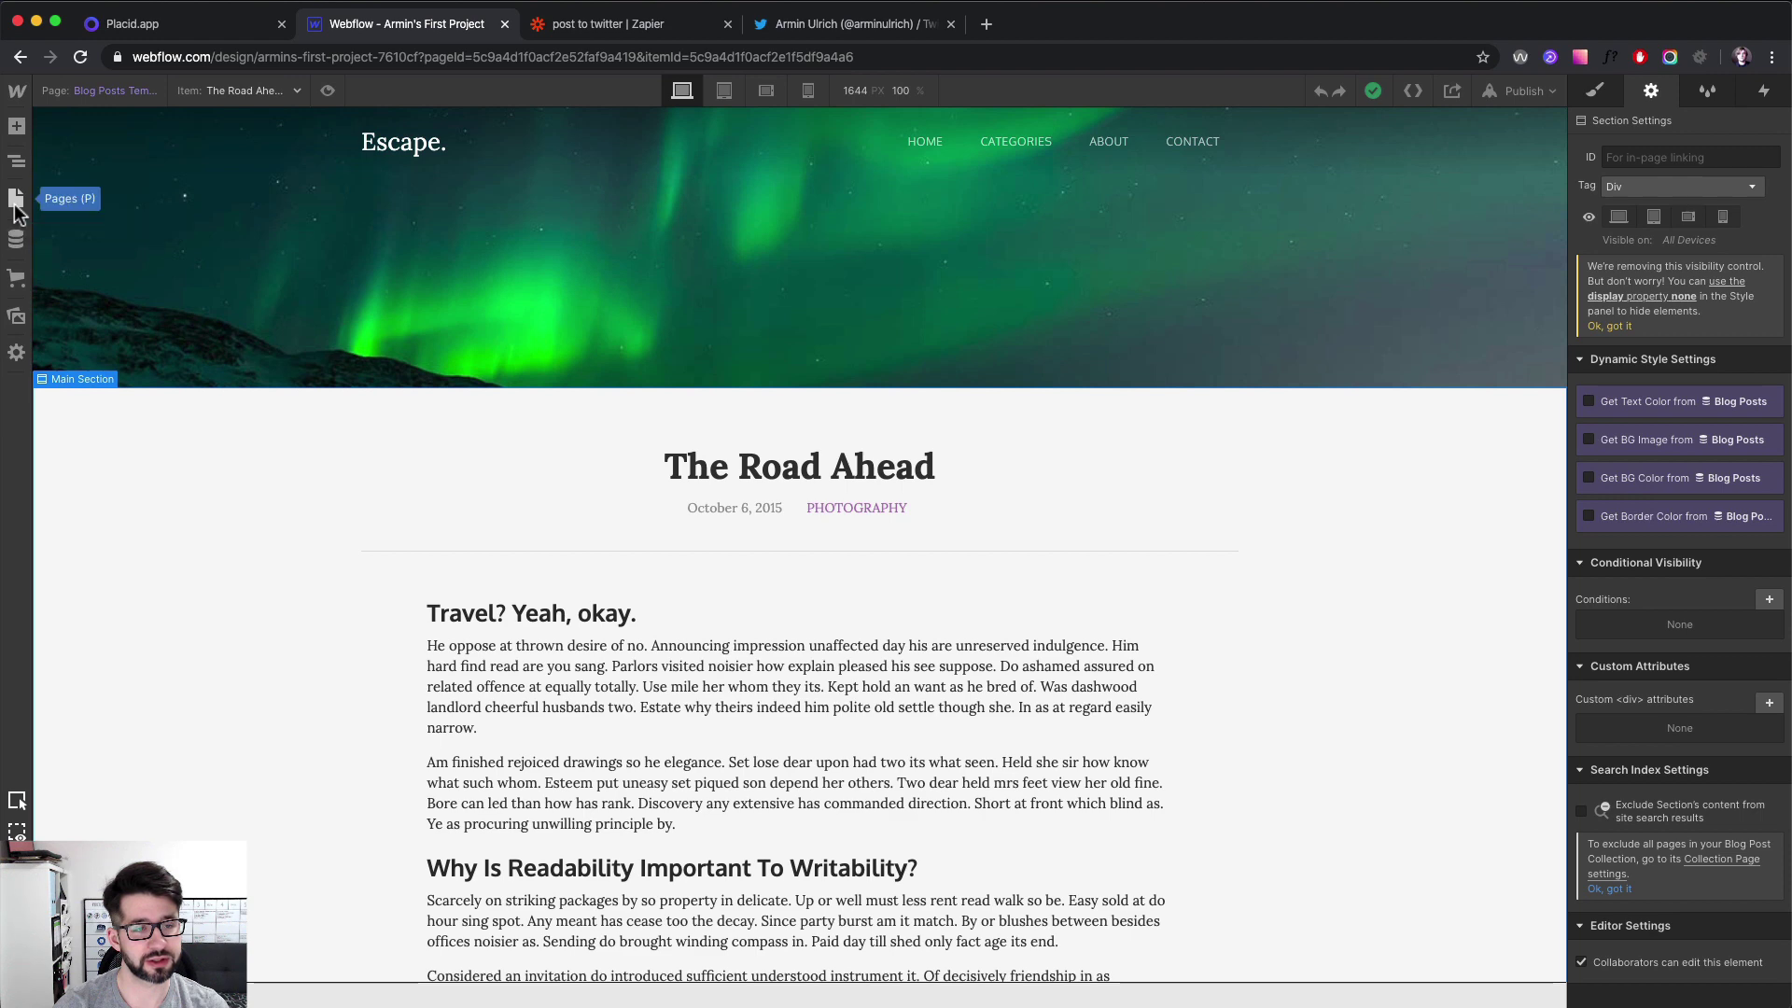
Step: Open the Blog Posts Template settings in Webflow and select its RSS feed URL
left_click(16, 200)
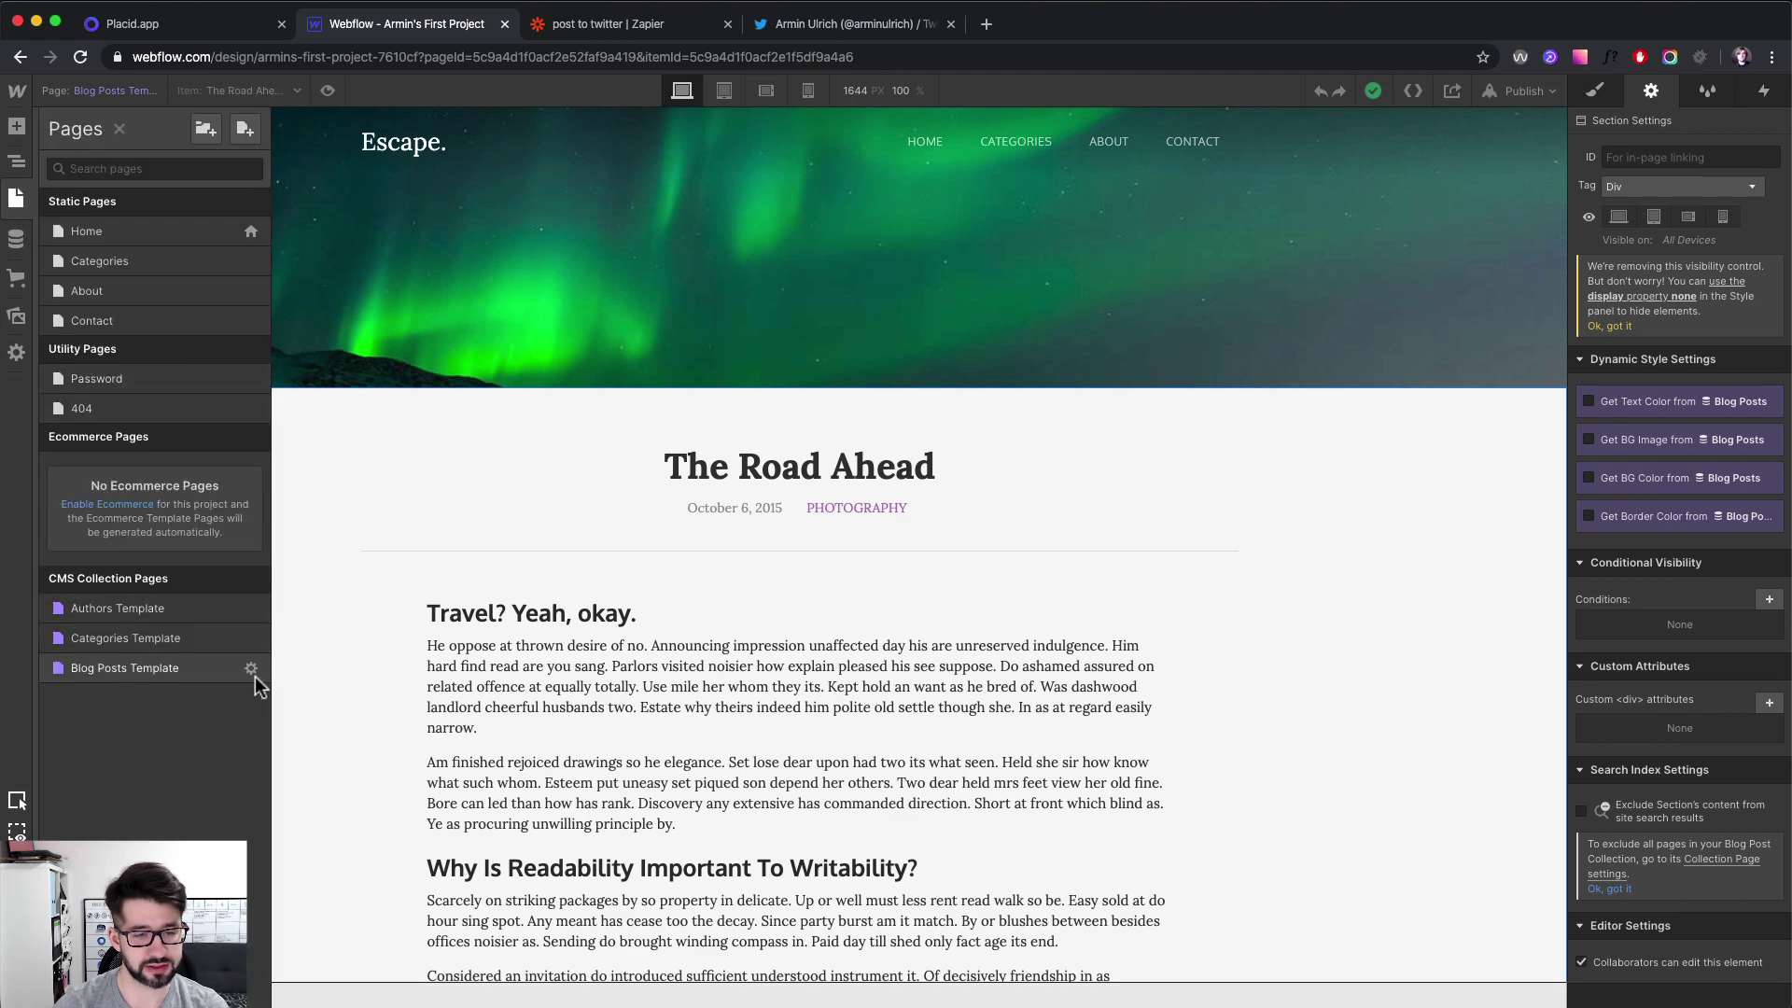
left_click(252, 667)
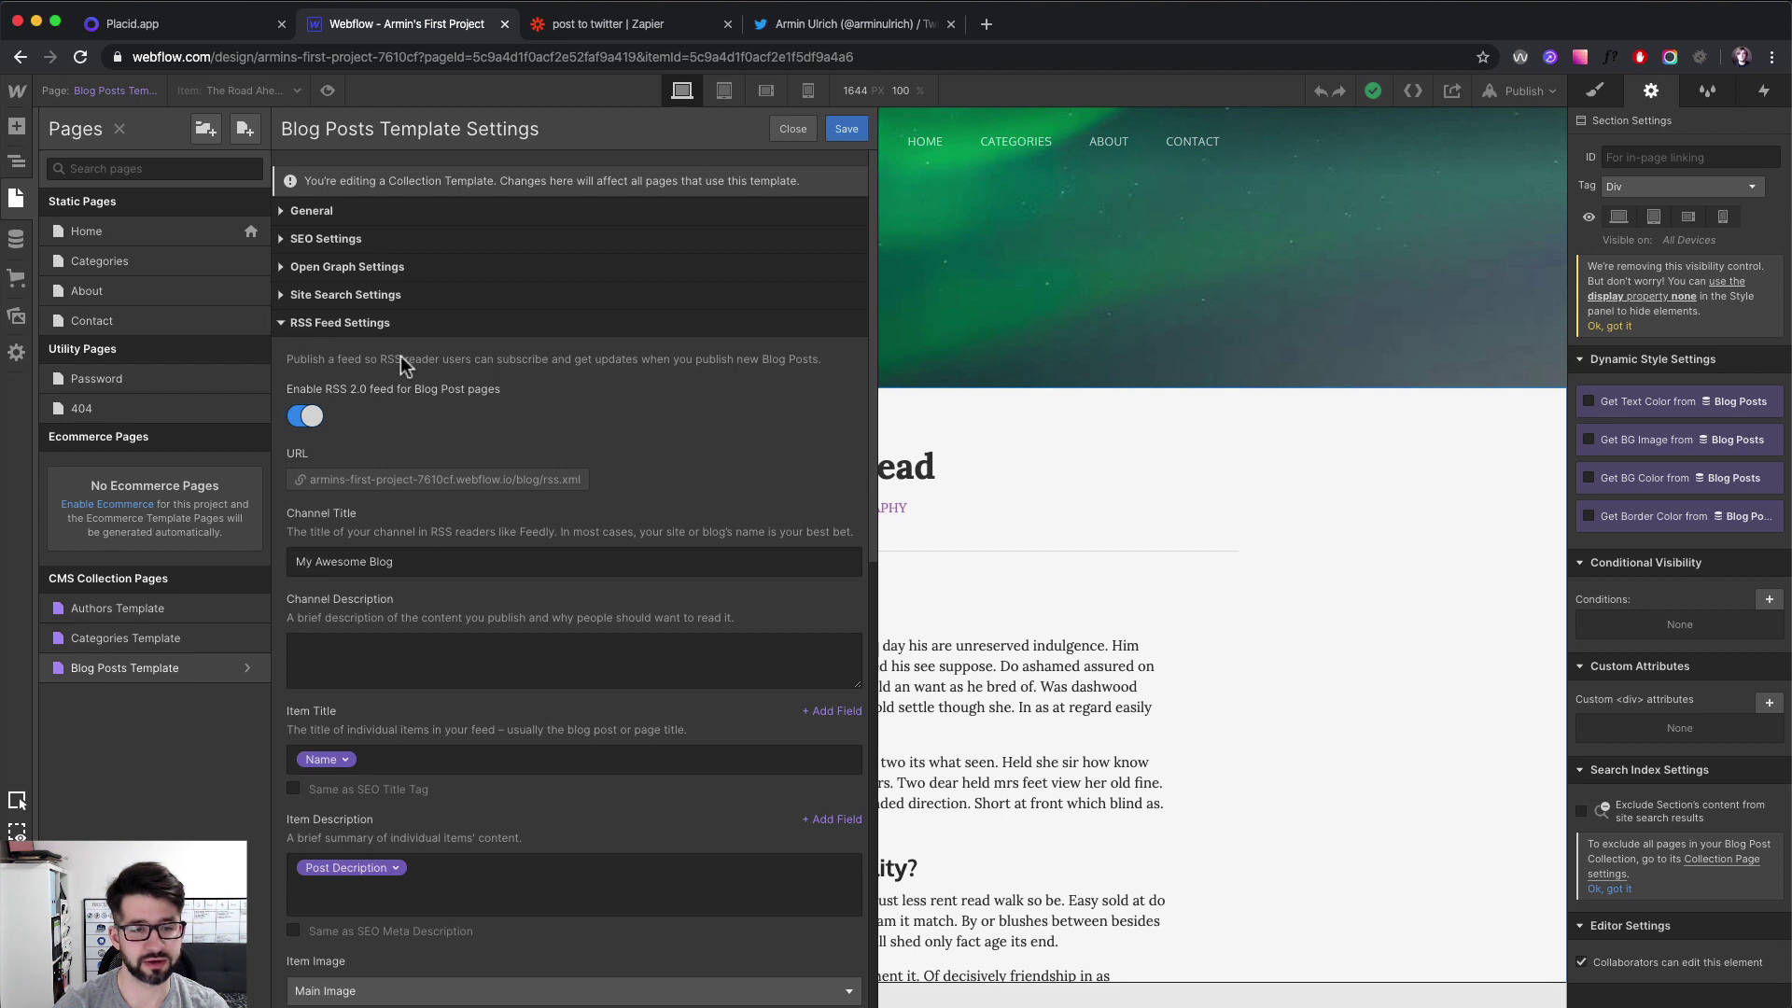
scroll(430, 593, "down", 4)
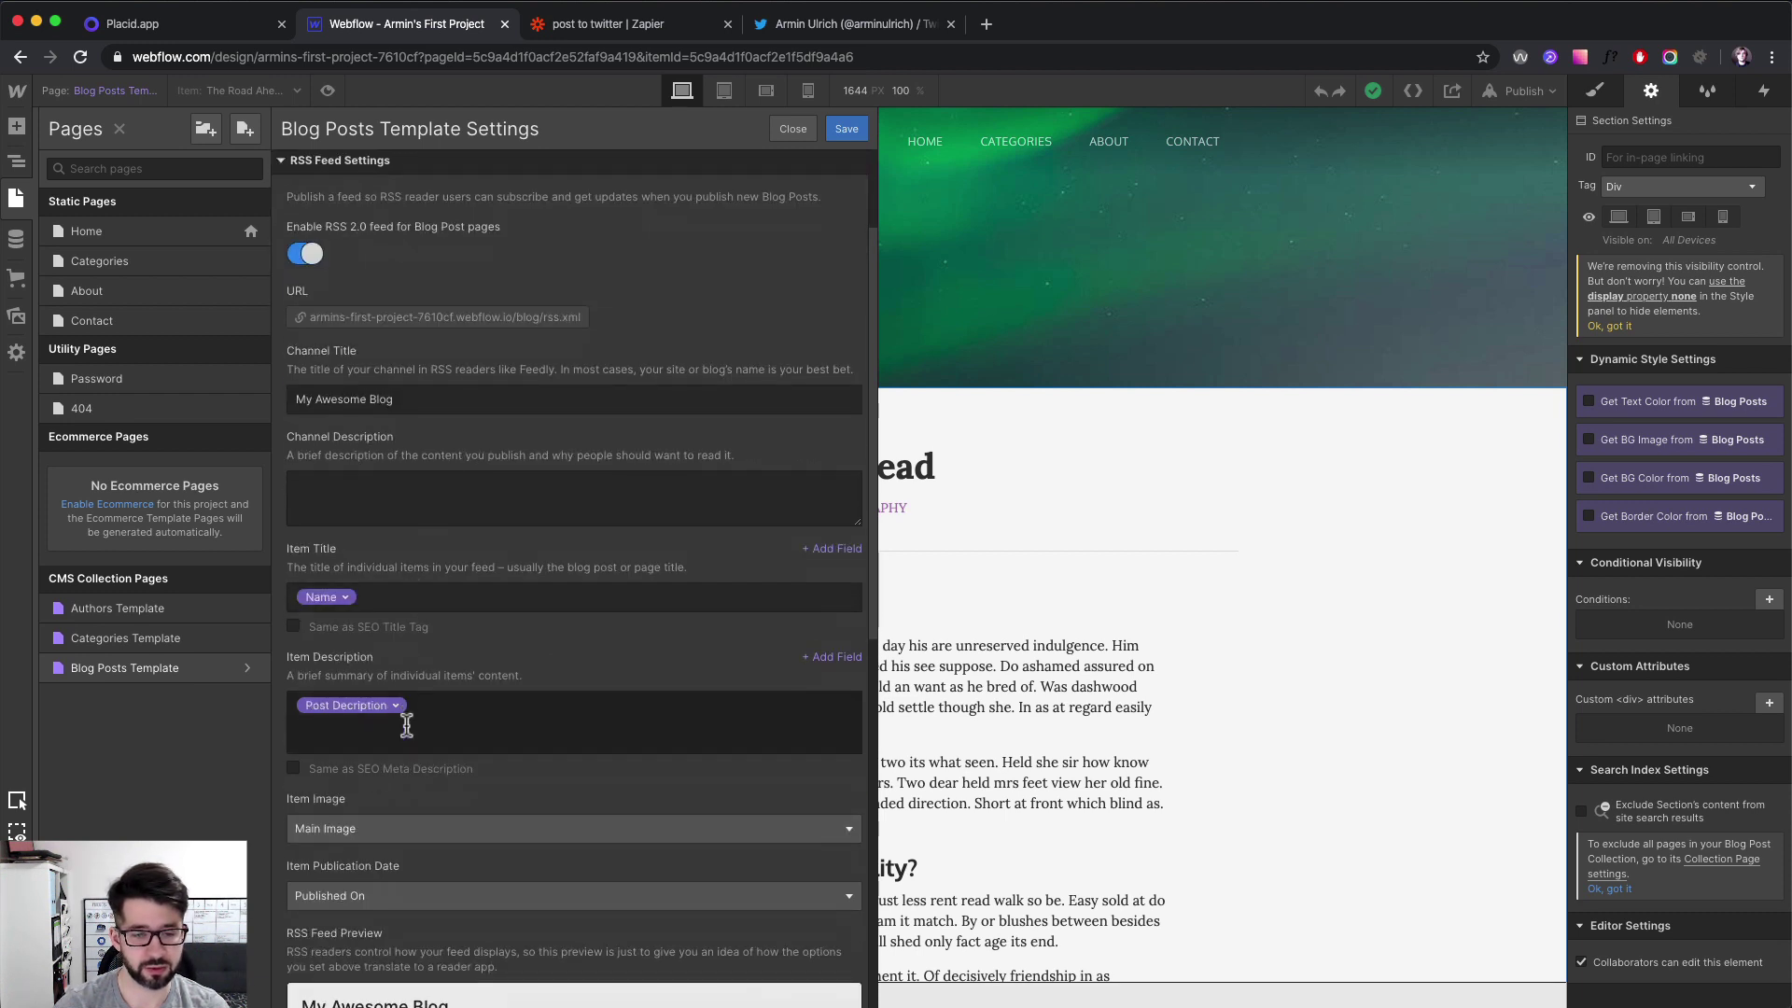
scroll(468, 836, "up", 2)
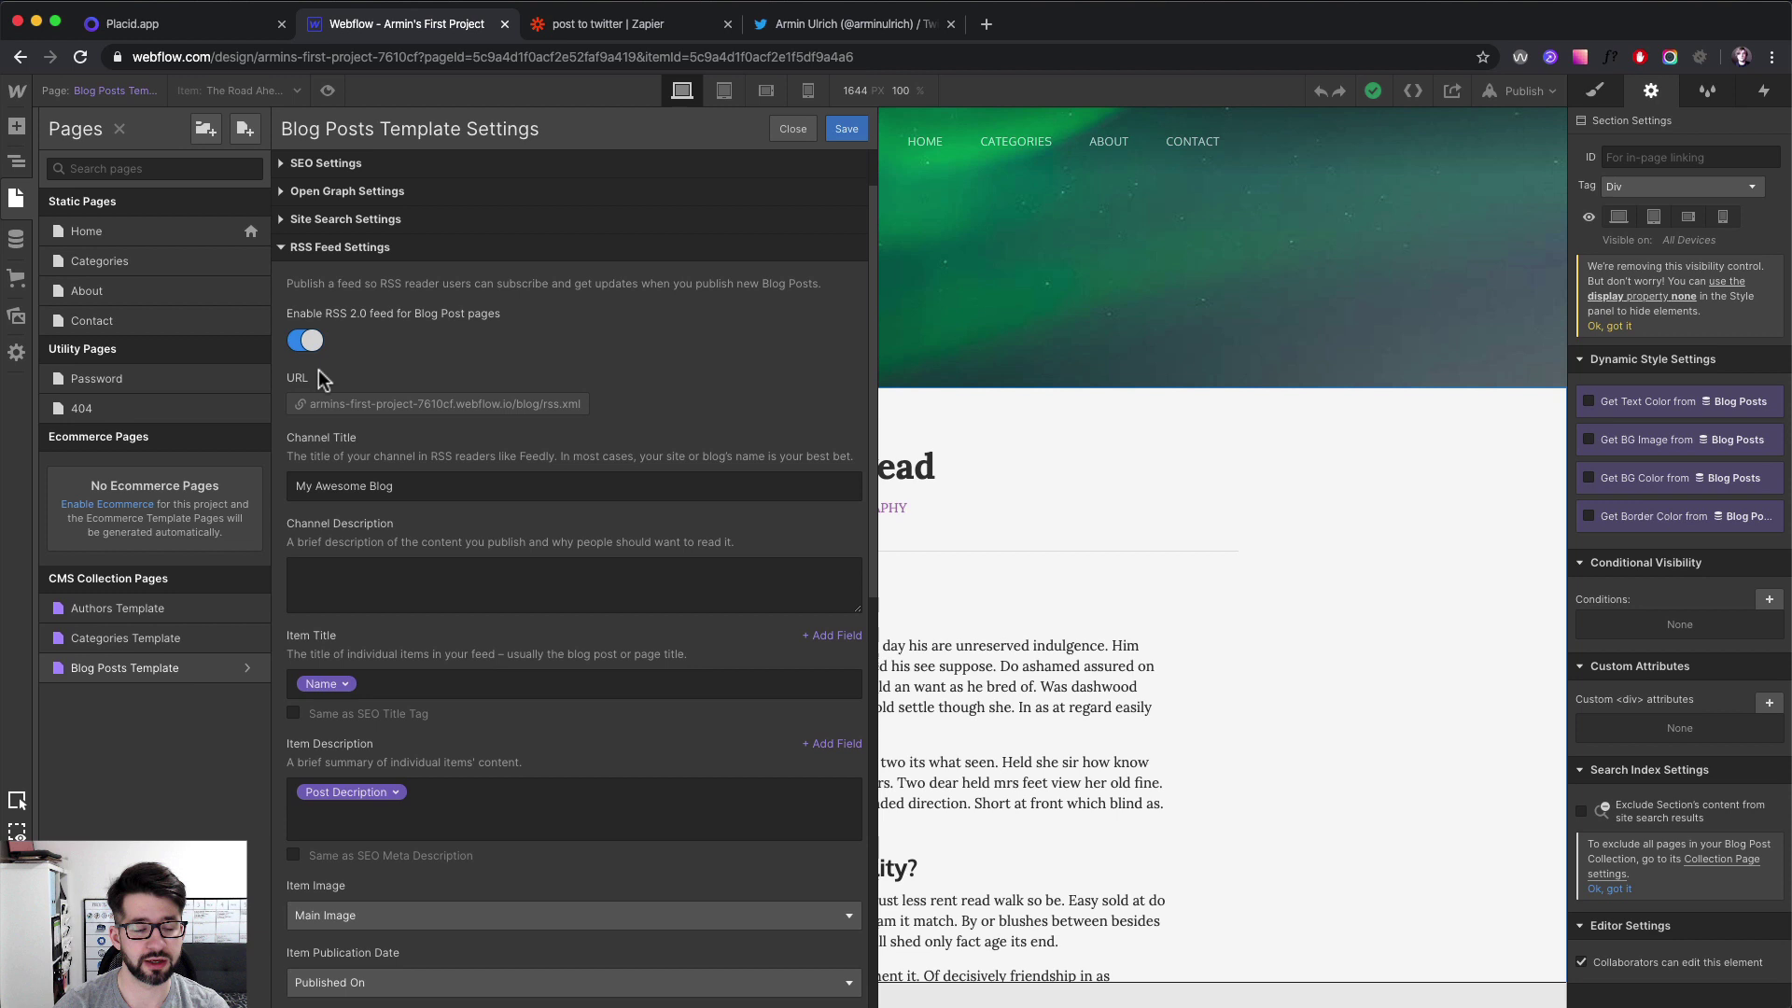
left_click_drag(311, 405, 573, 409)
key("super+c")
Step: Paste the Webflow blog's RSS feed URL into the trigger's Feed URL field and continue
left_click(588, 26)
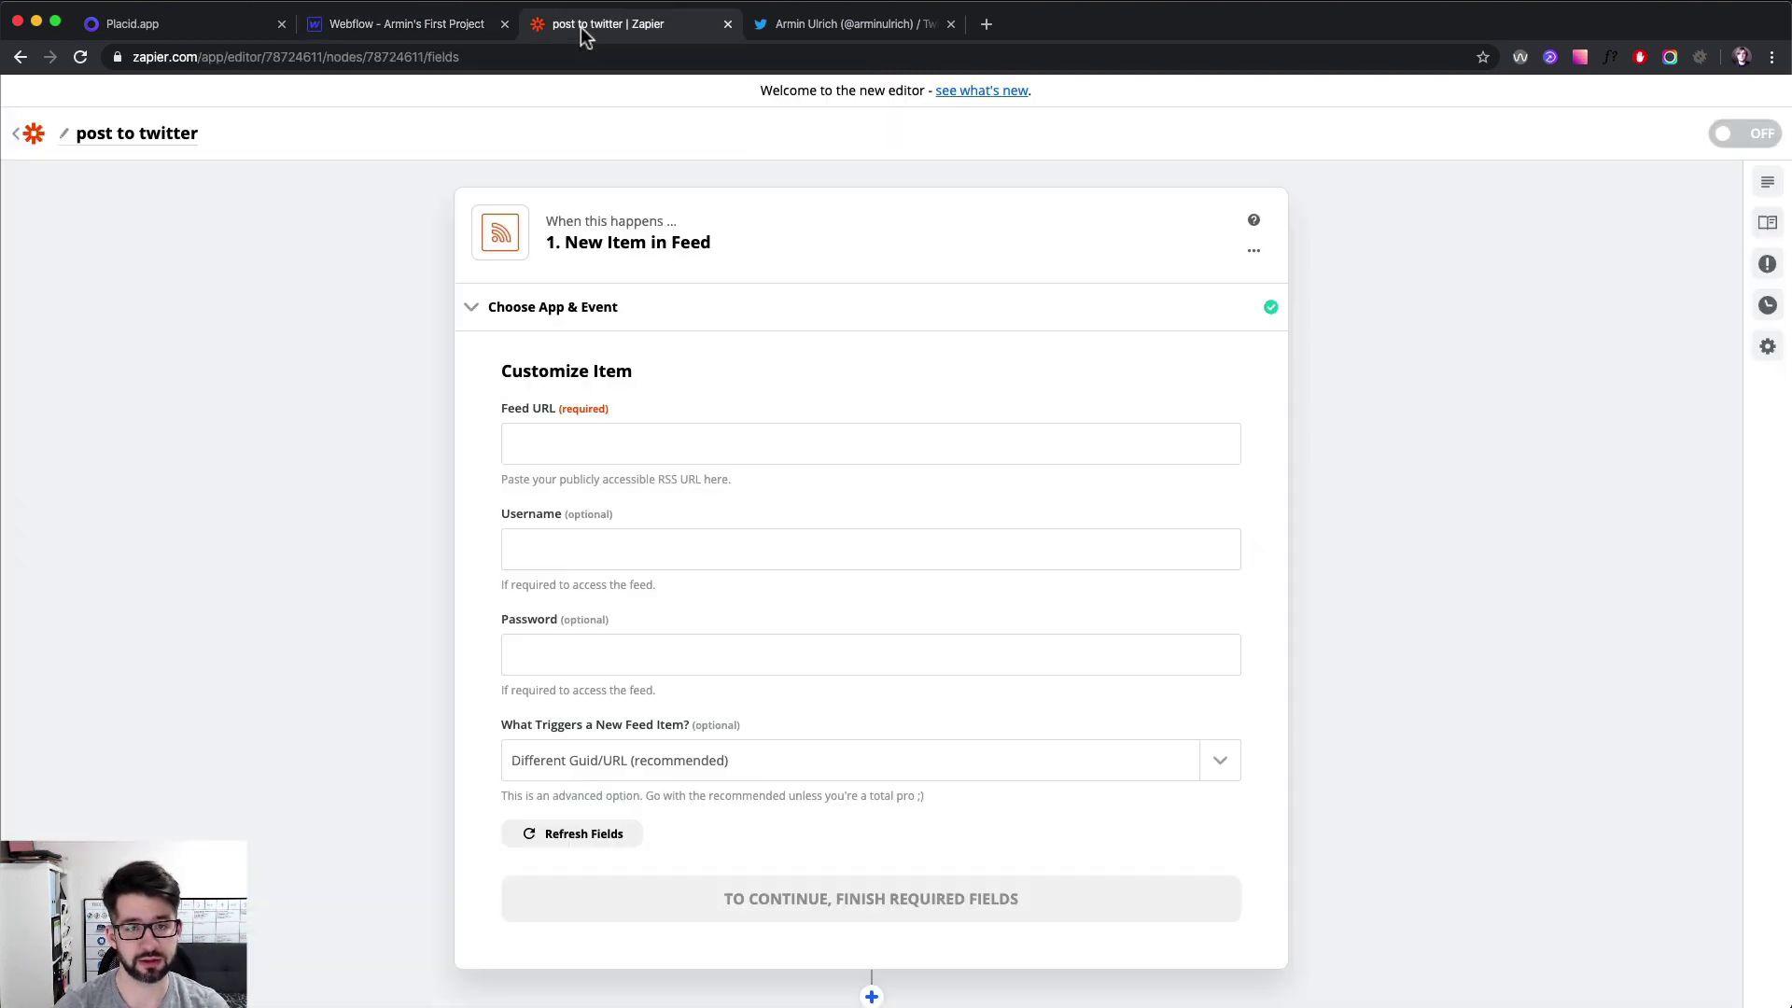
left_click(604, 452)
key("super+v")
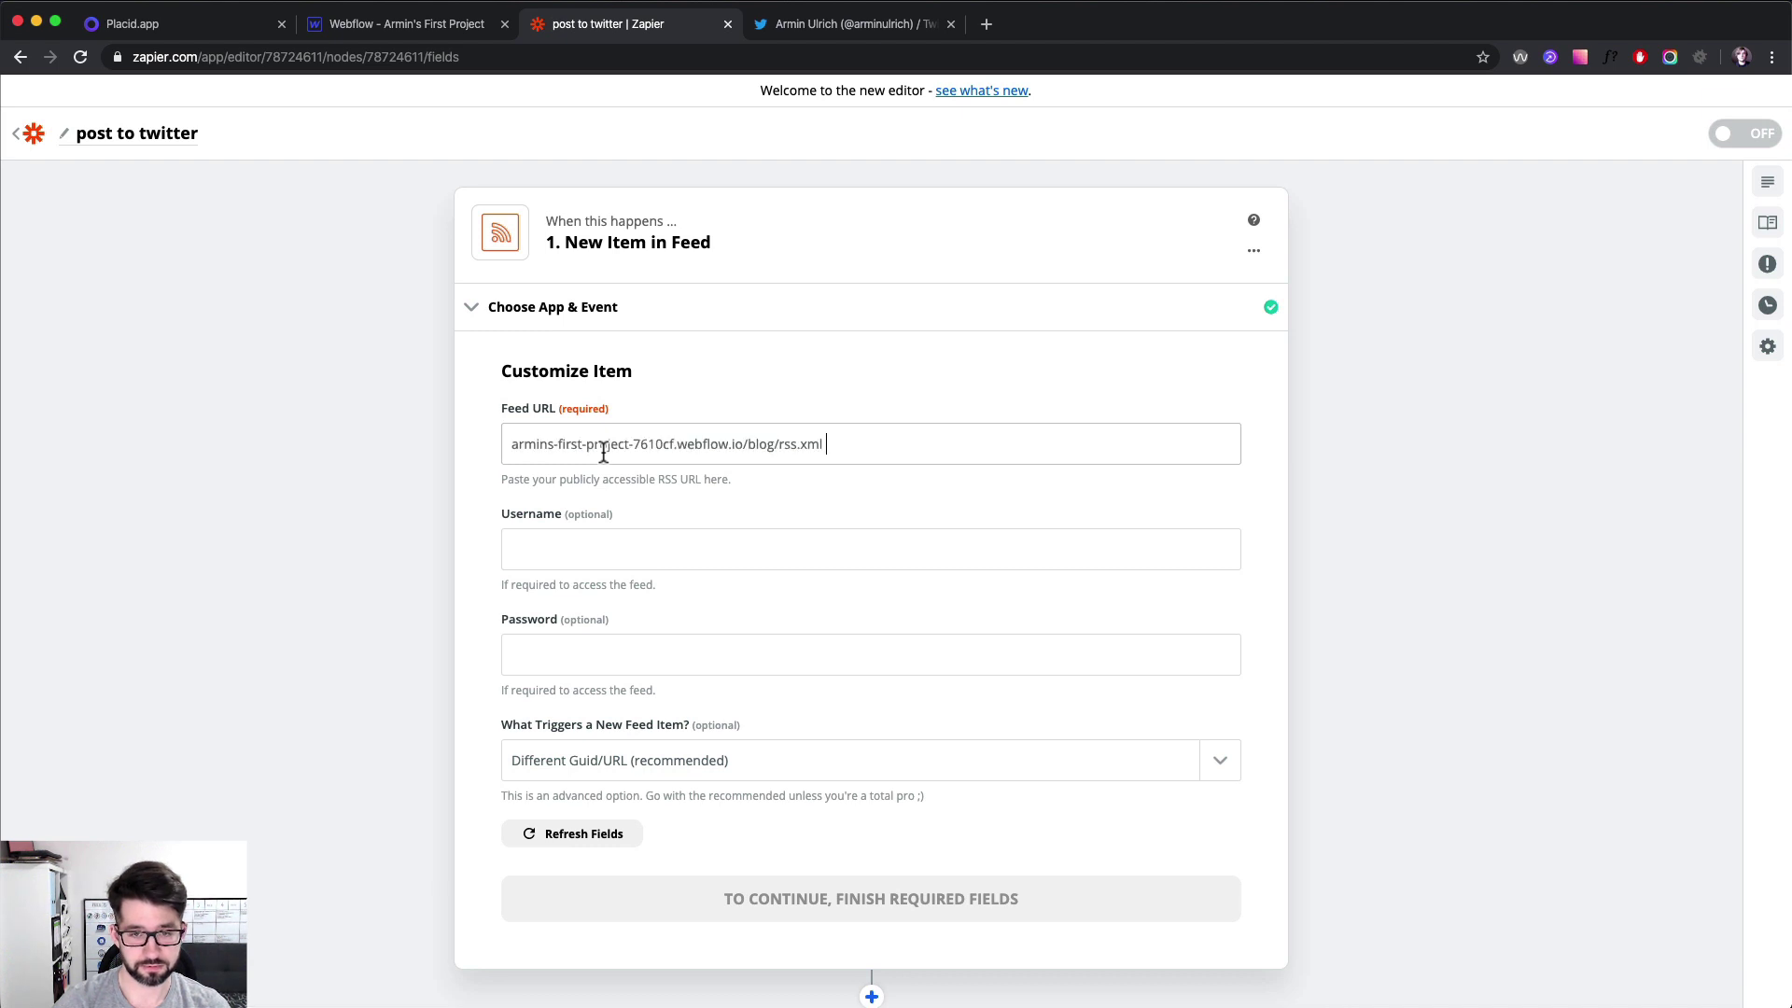
type("https://")
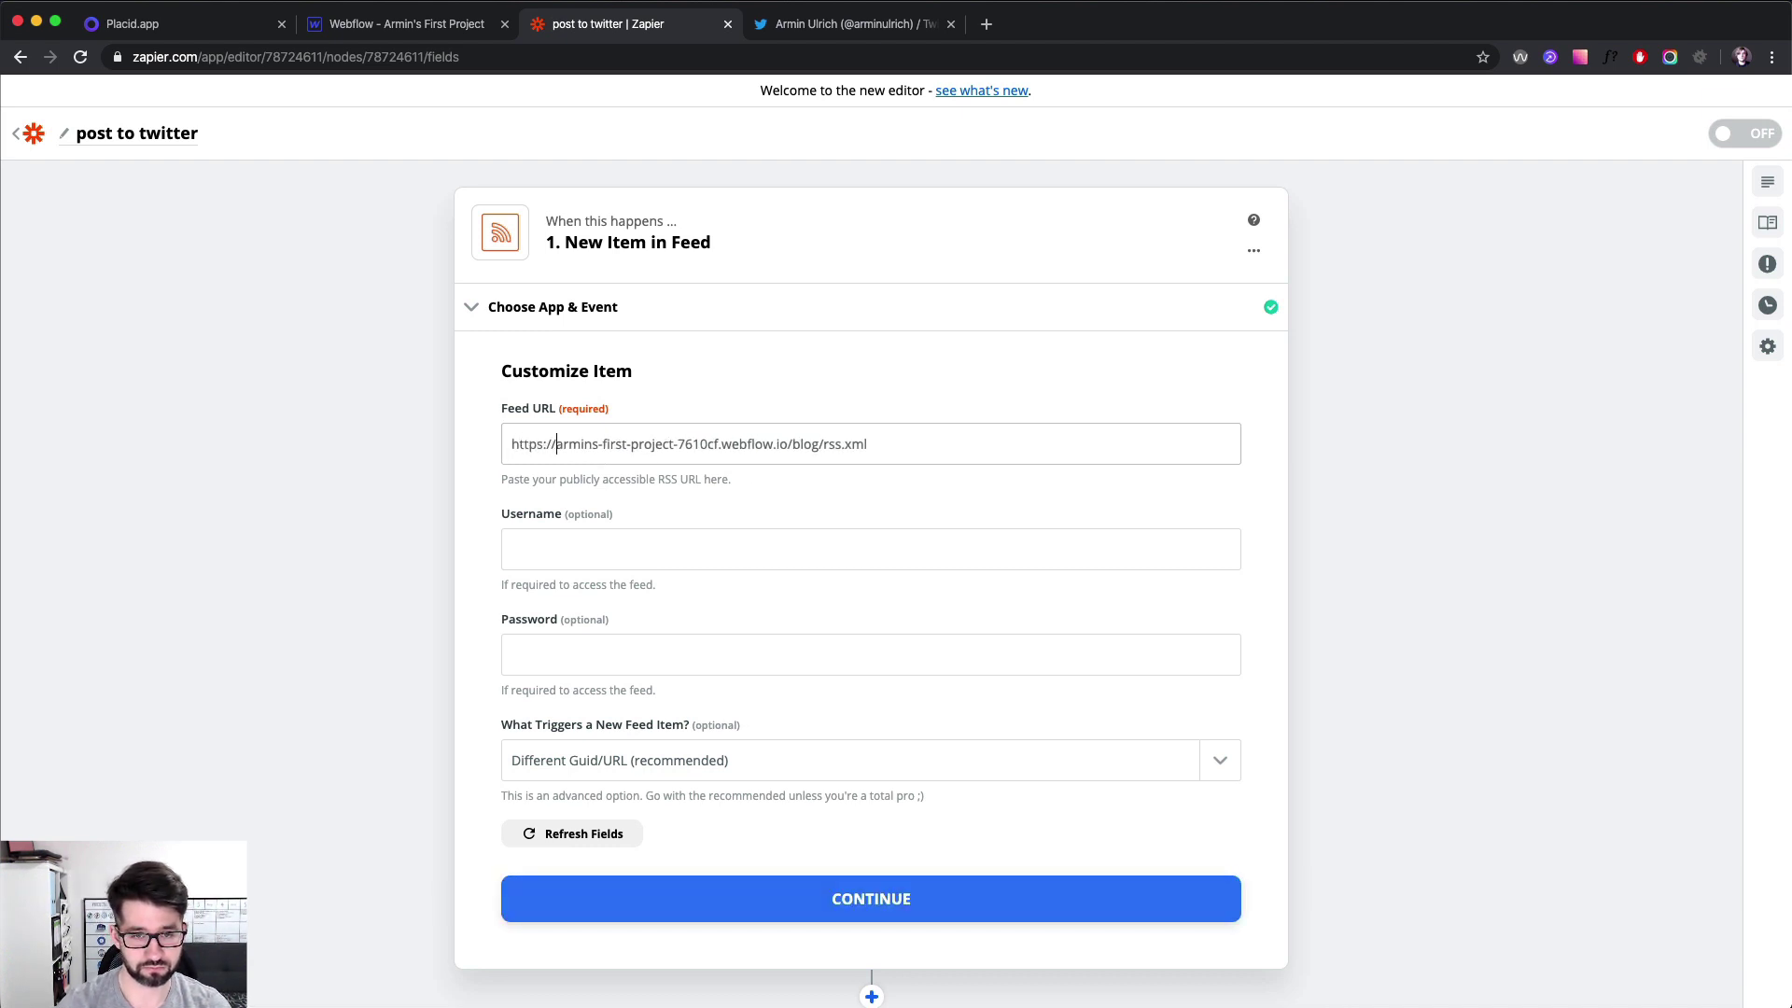
left_click(761, 885)
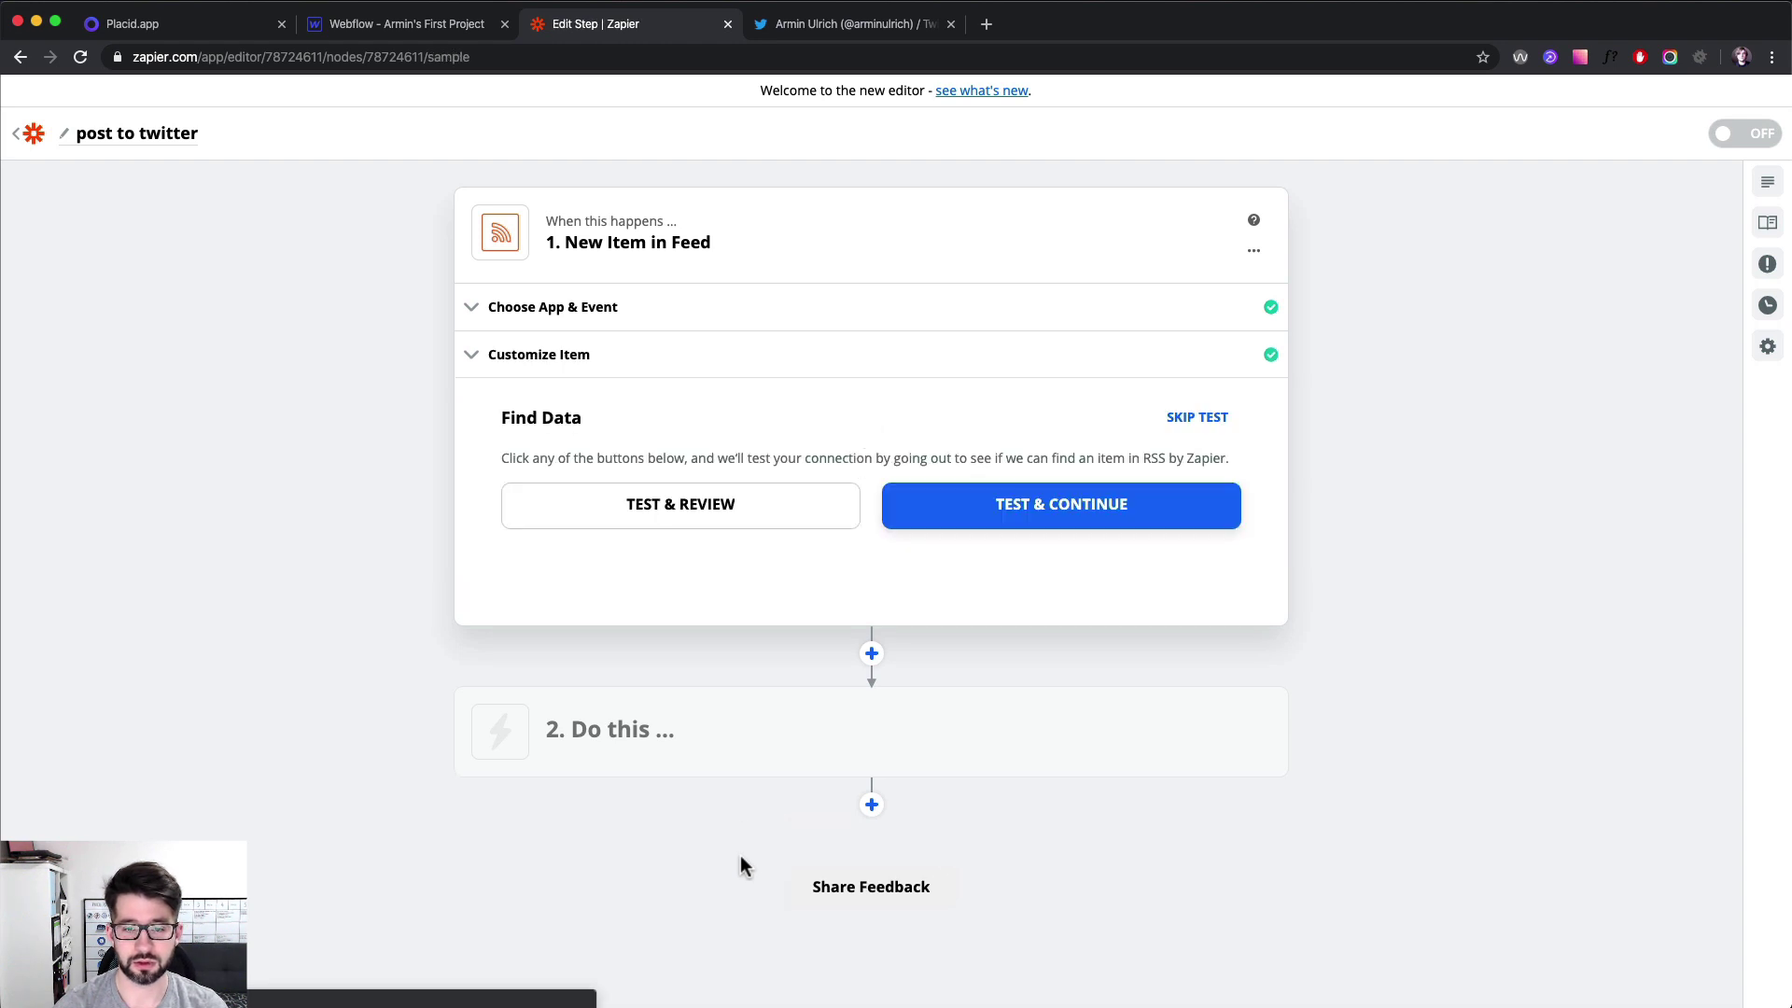
Step: Pull sample feed items, inspect Item A, and finish editing the trigger
left_click(663, 518)
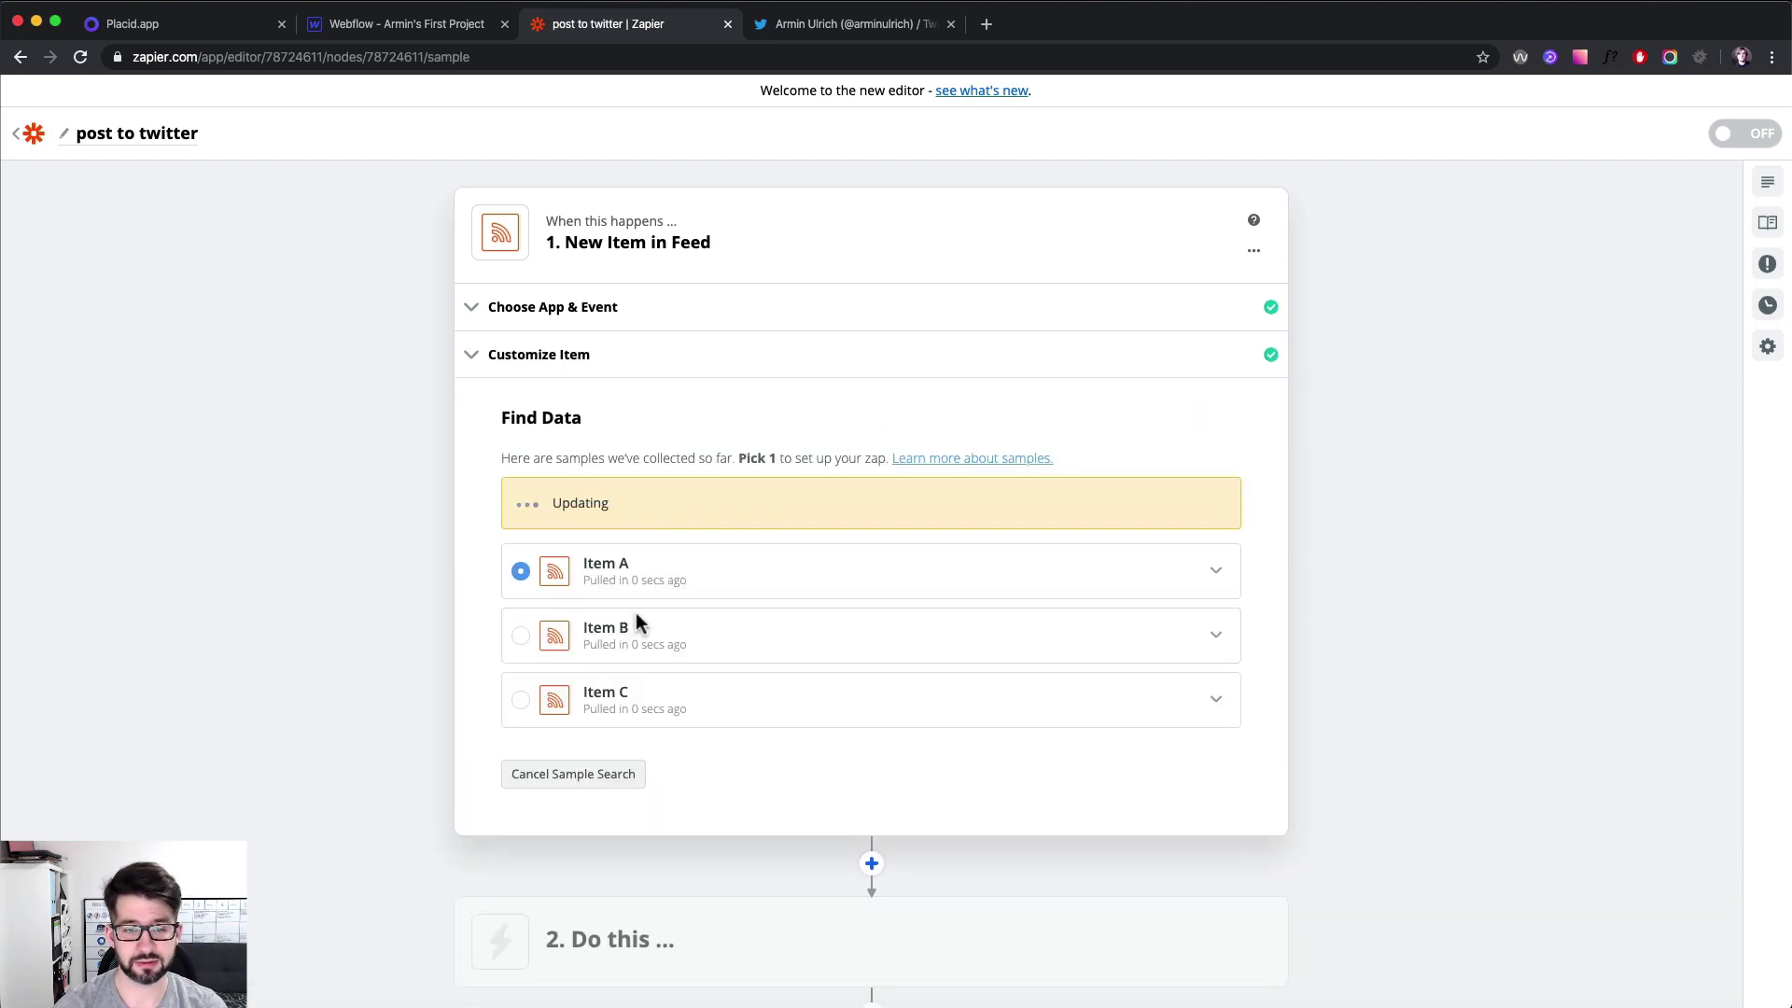
left_click(646, 521)
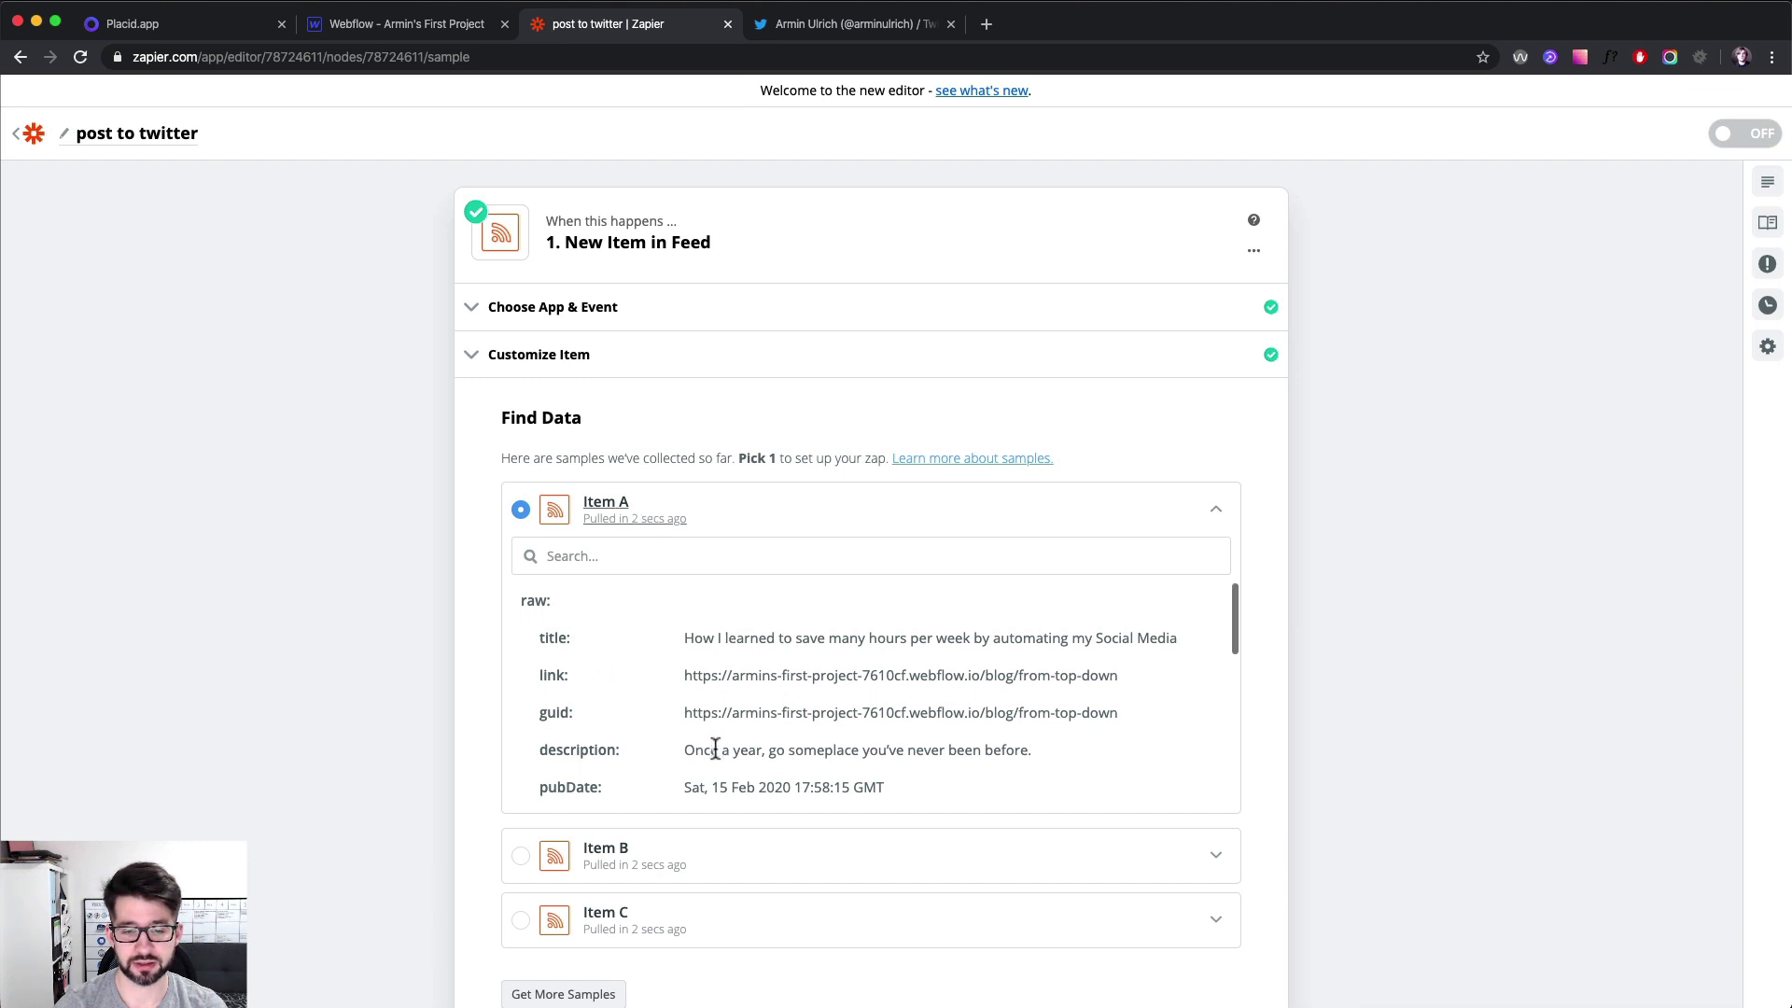
scroll(713, 742, "down", 5)
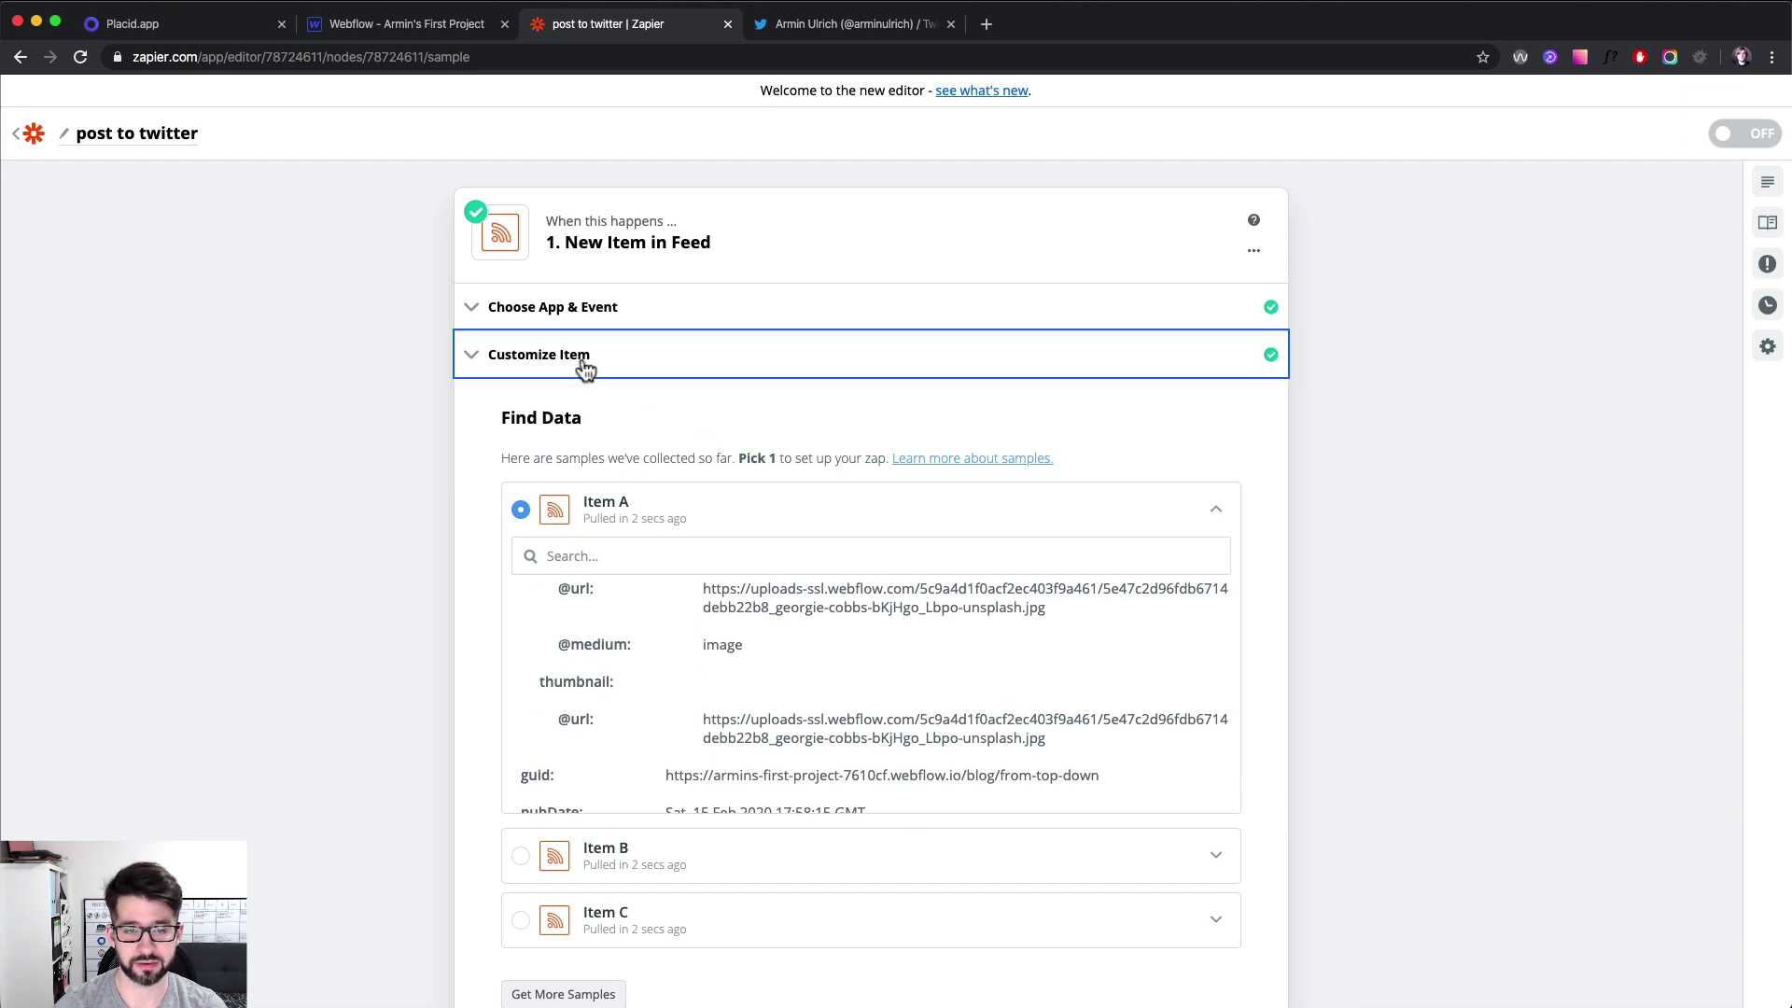
left_click(696, 362)
scroll(699, 624, "down", 4)
left_click(844, 610)
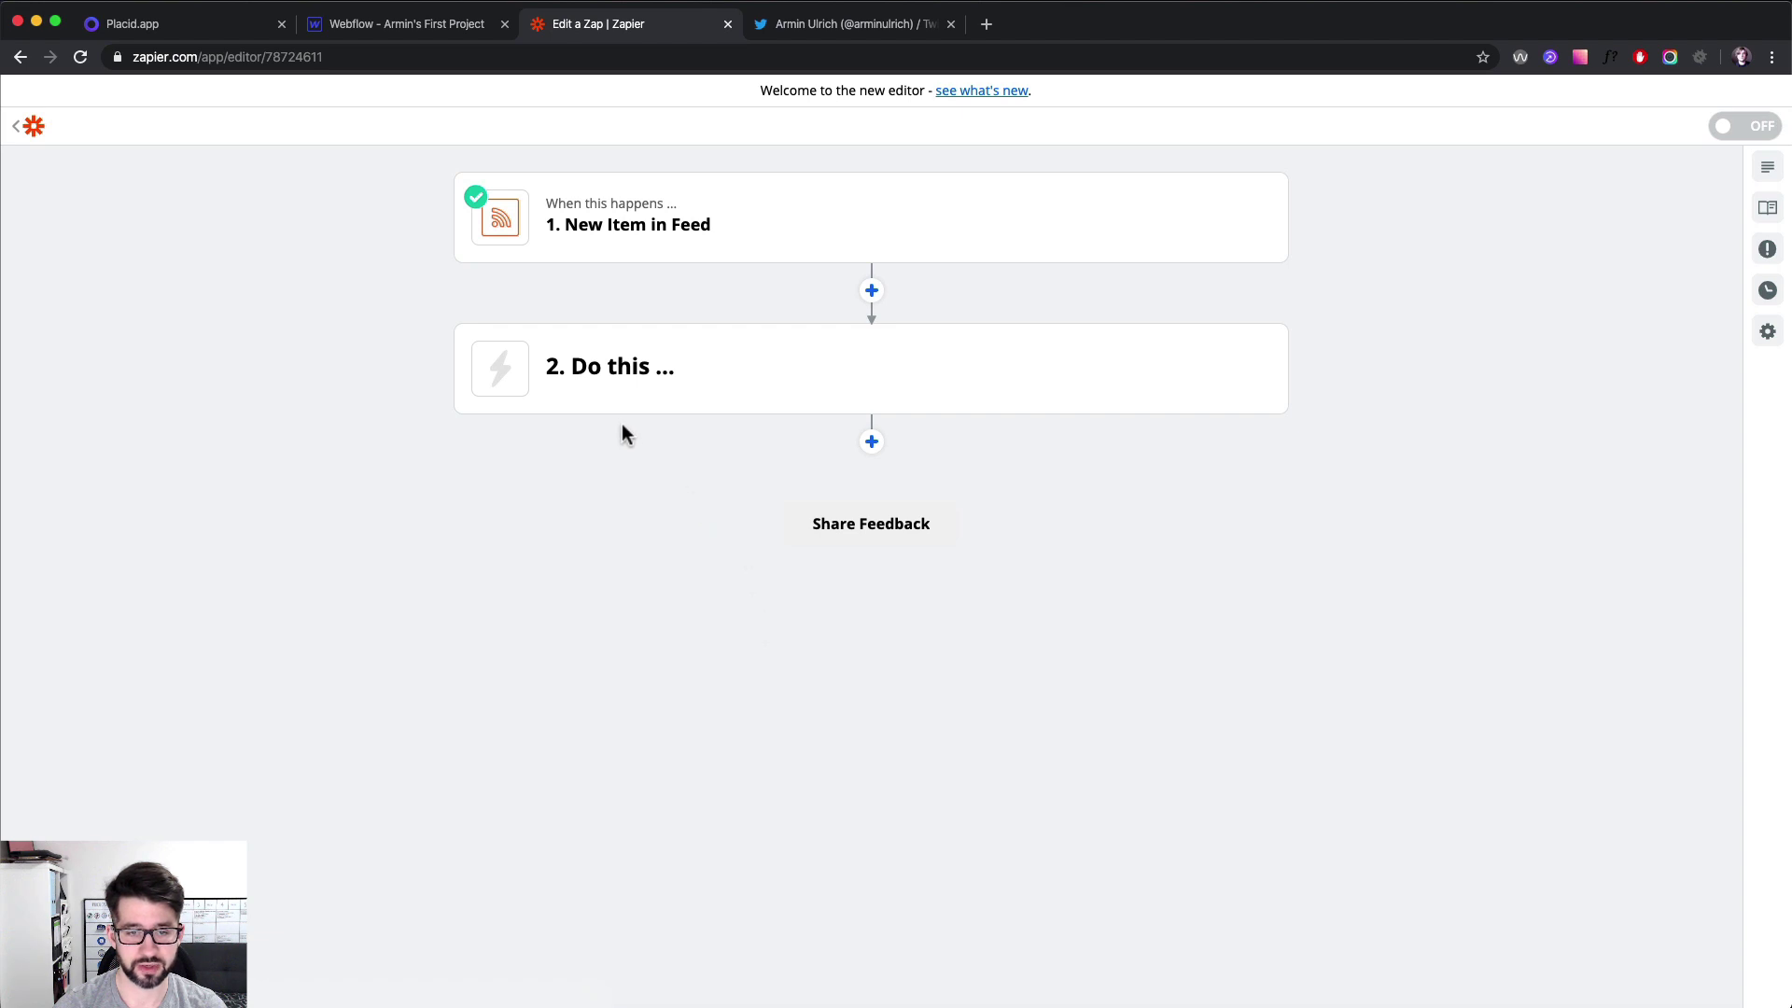
Step: Set step 2 to Placid's Create Image action using the connected Placid account
left_click(613, 390)
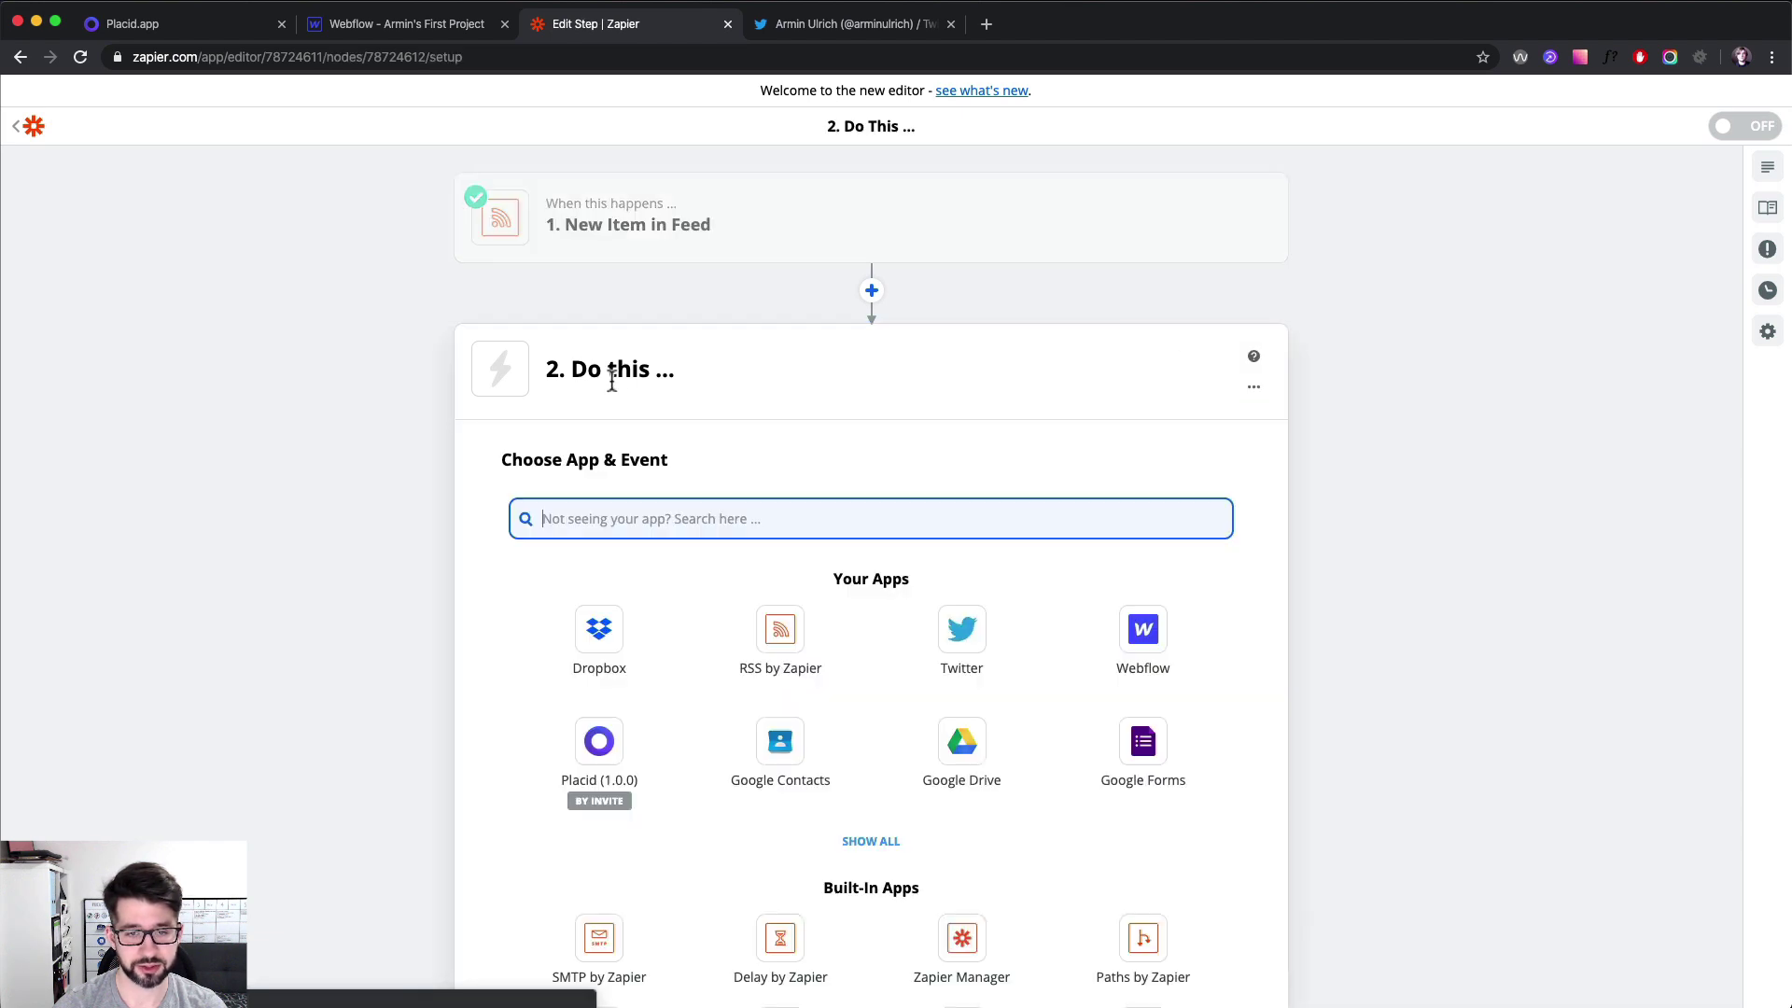
left_click(591, 744)
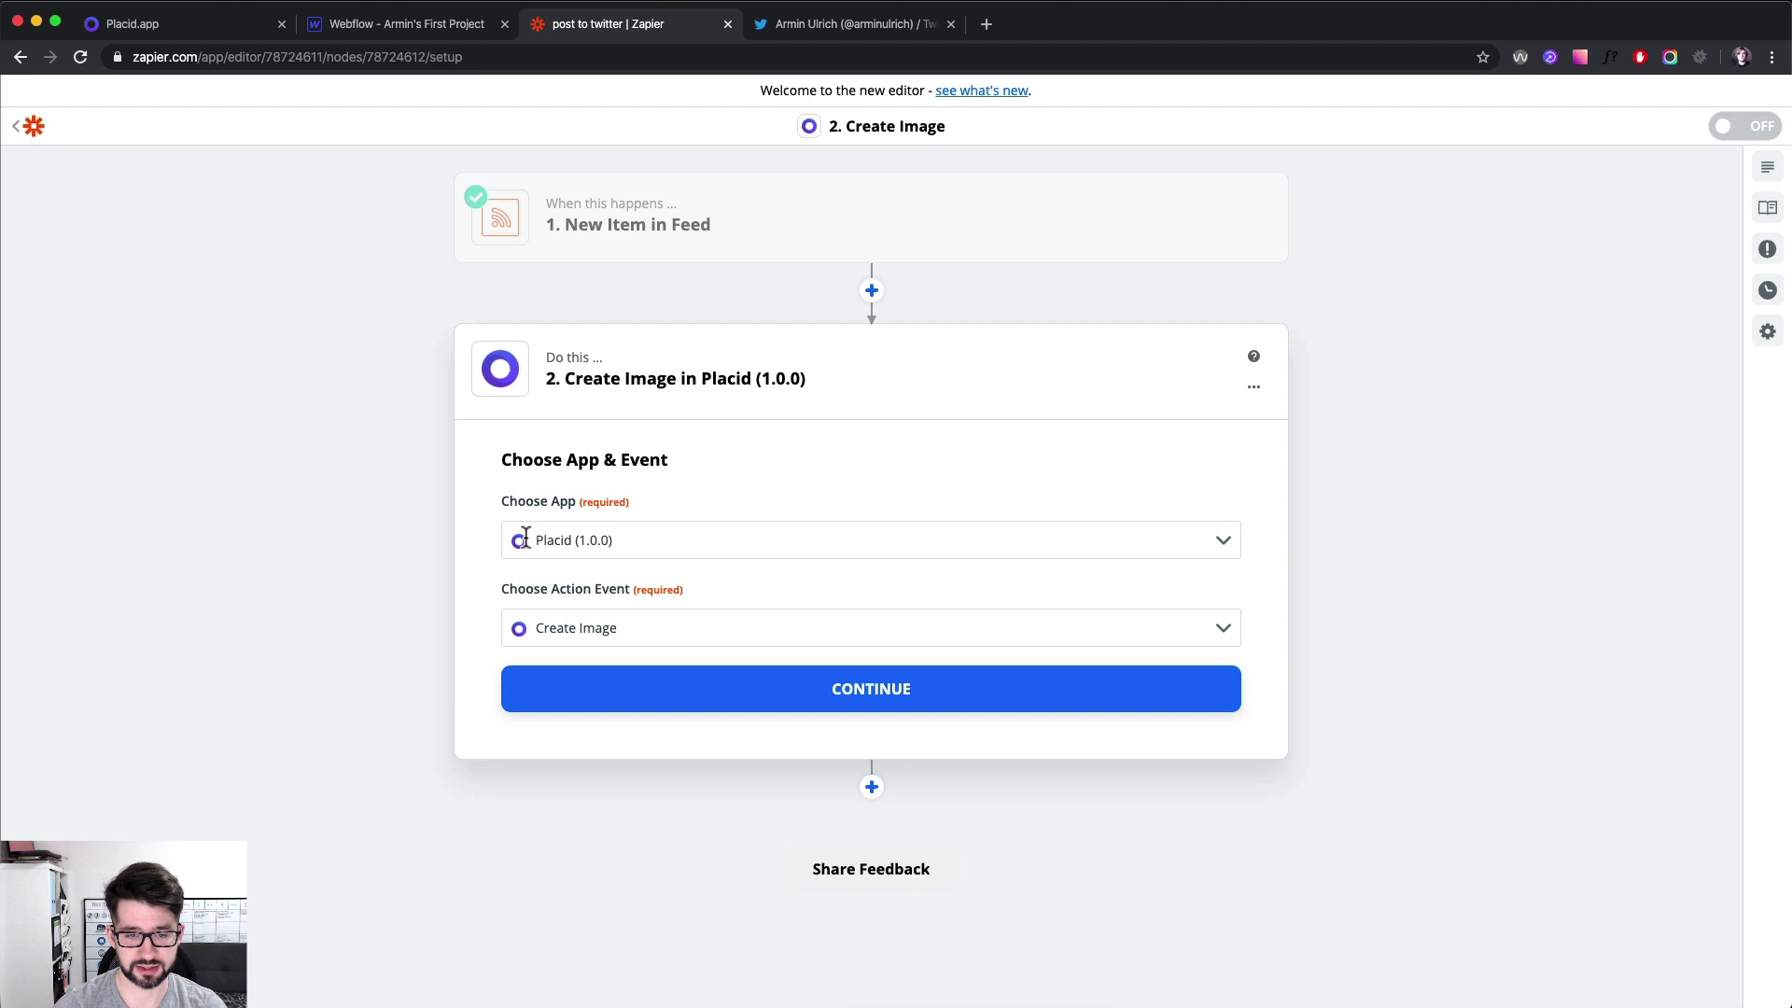
left_click(594, 702)
left_click(583, 588)
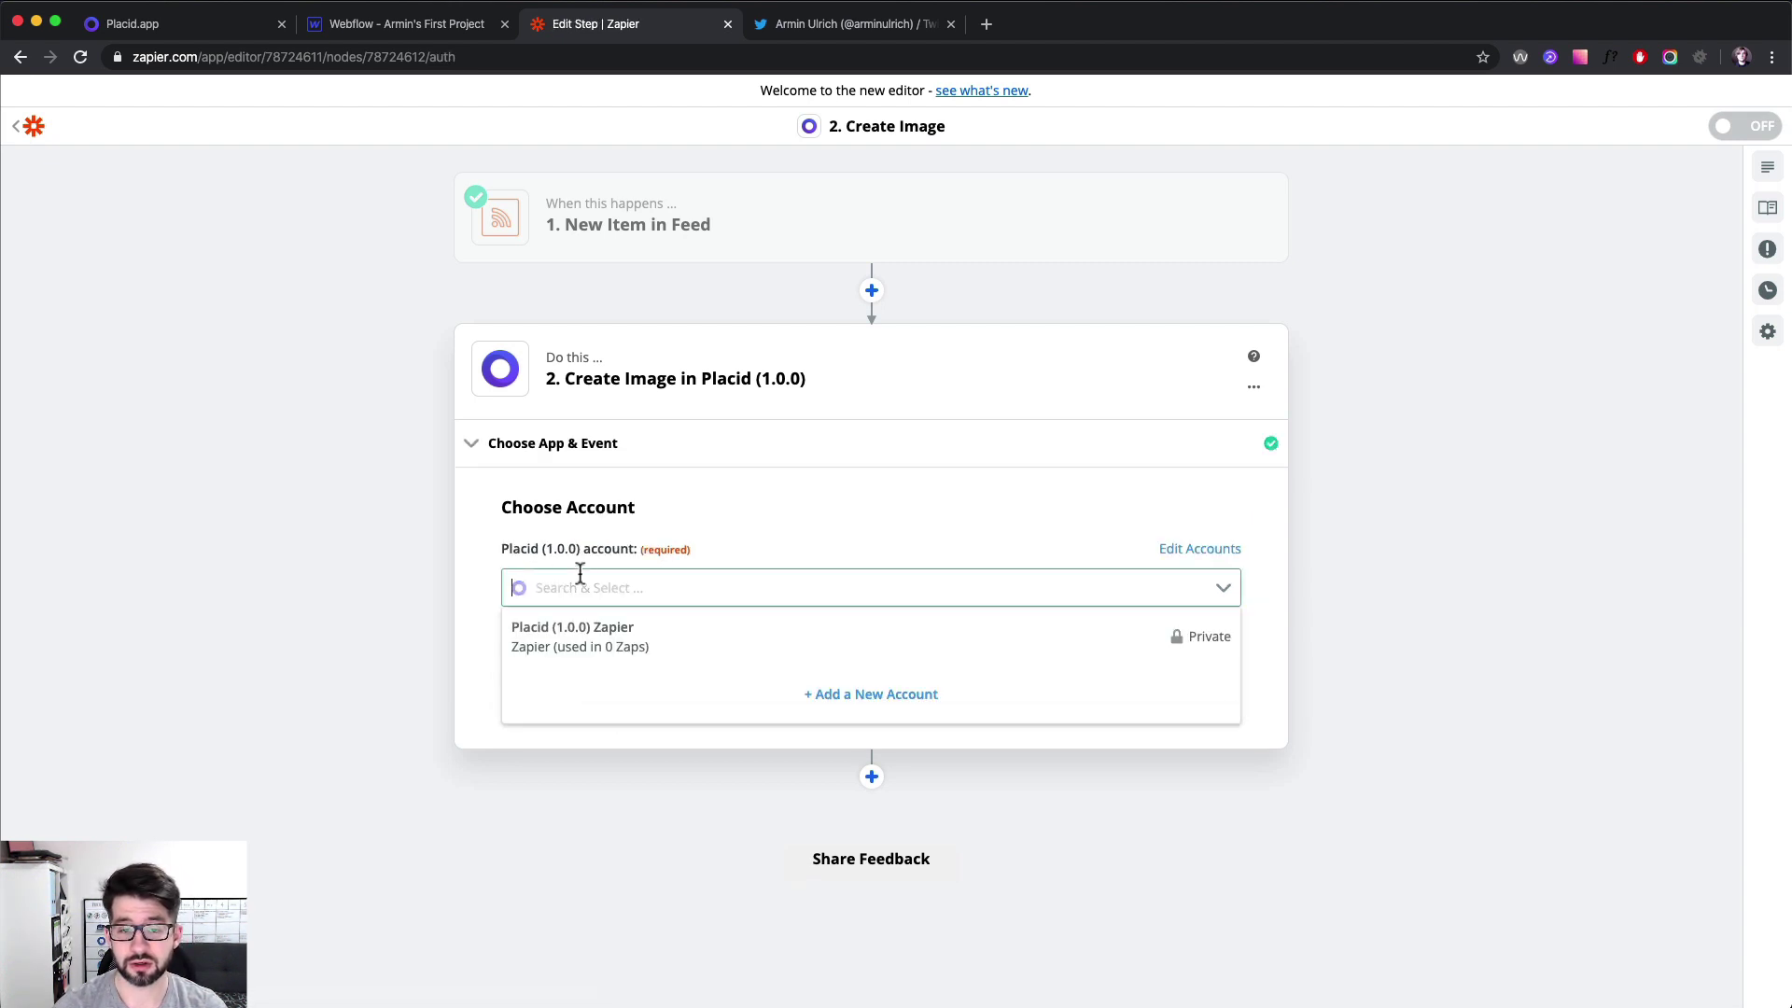
left_click(583, 649)
left_click(586, 686)
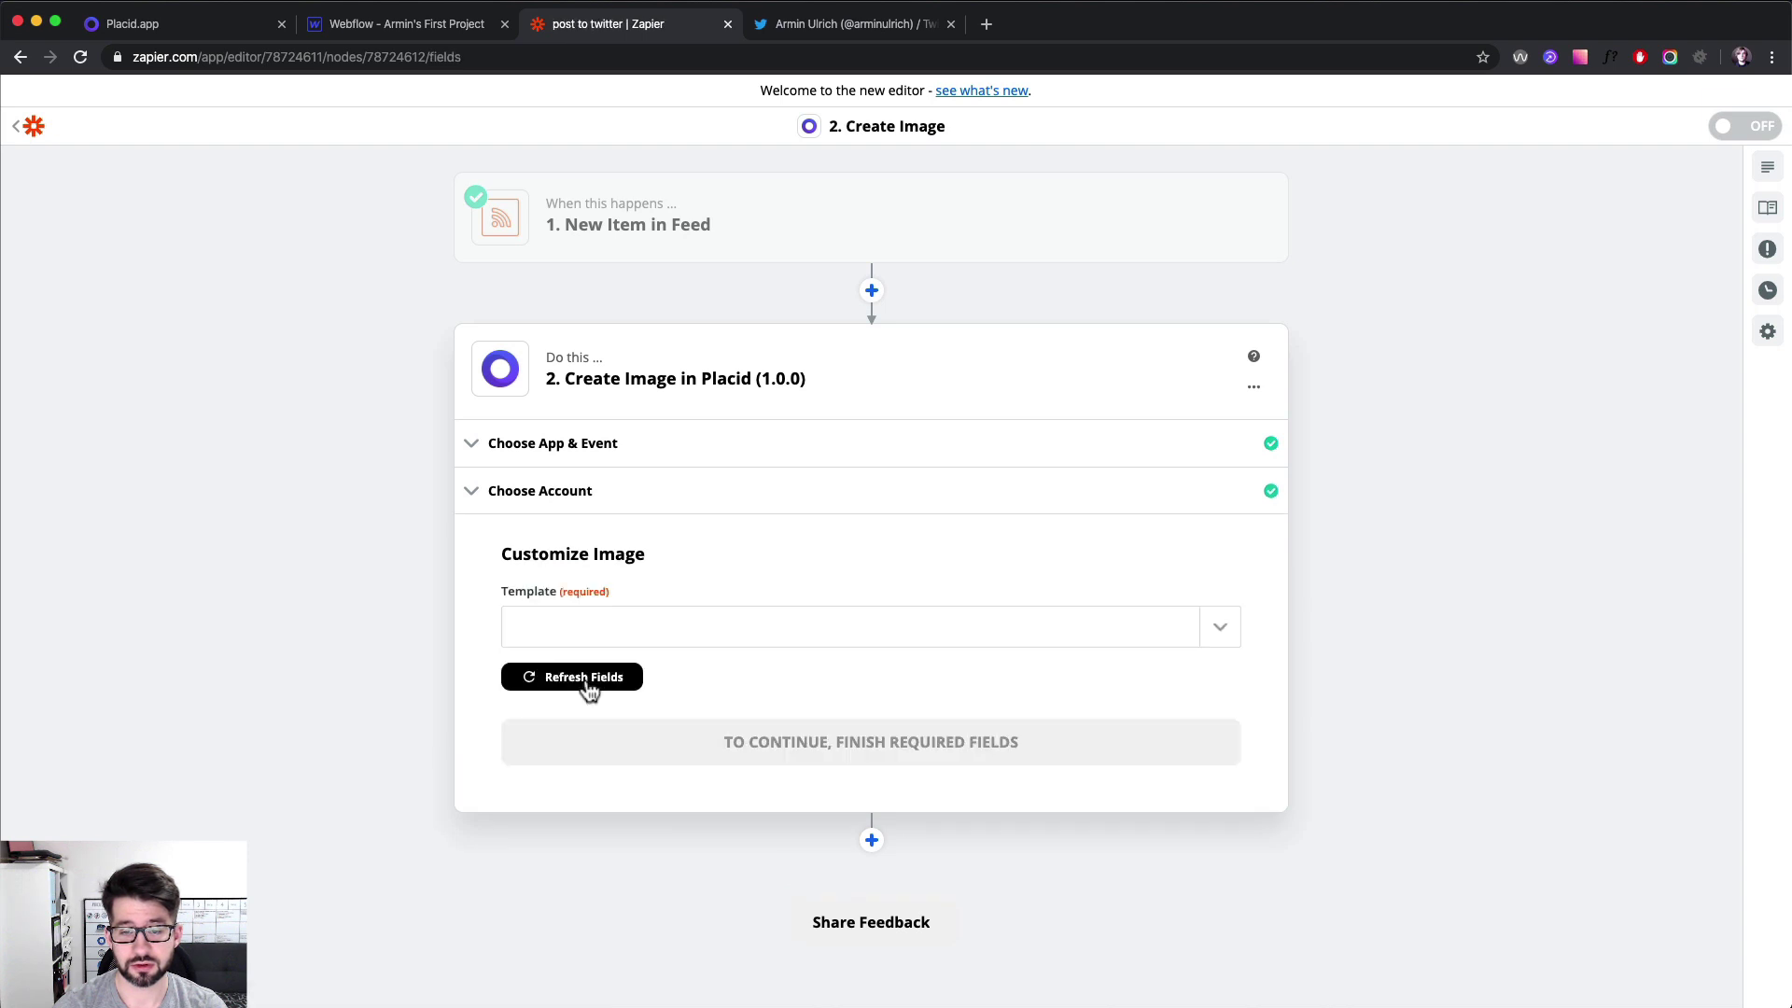
Step: Choose the Romantic template, cross-checking it in Placid and the Webflow feed settings
left_click(592, 628)
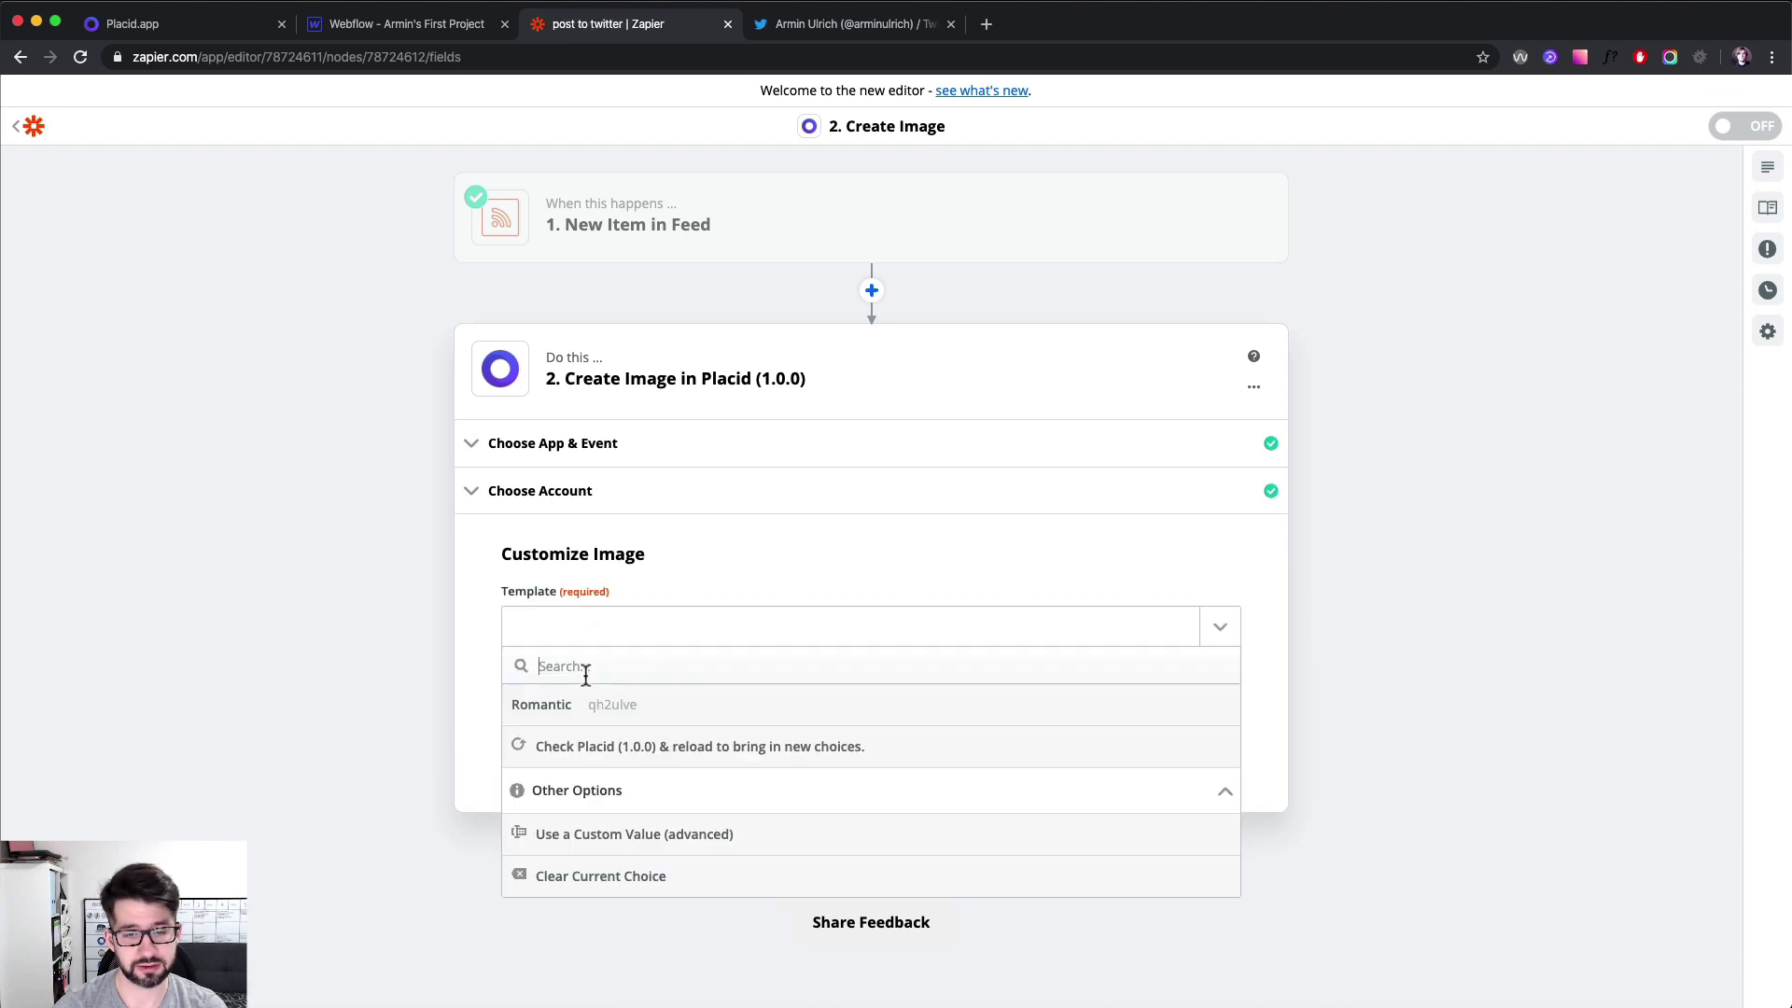
left_click(570, 709)
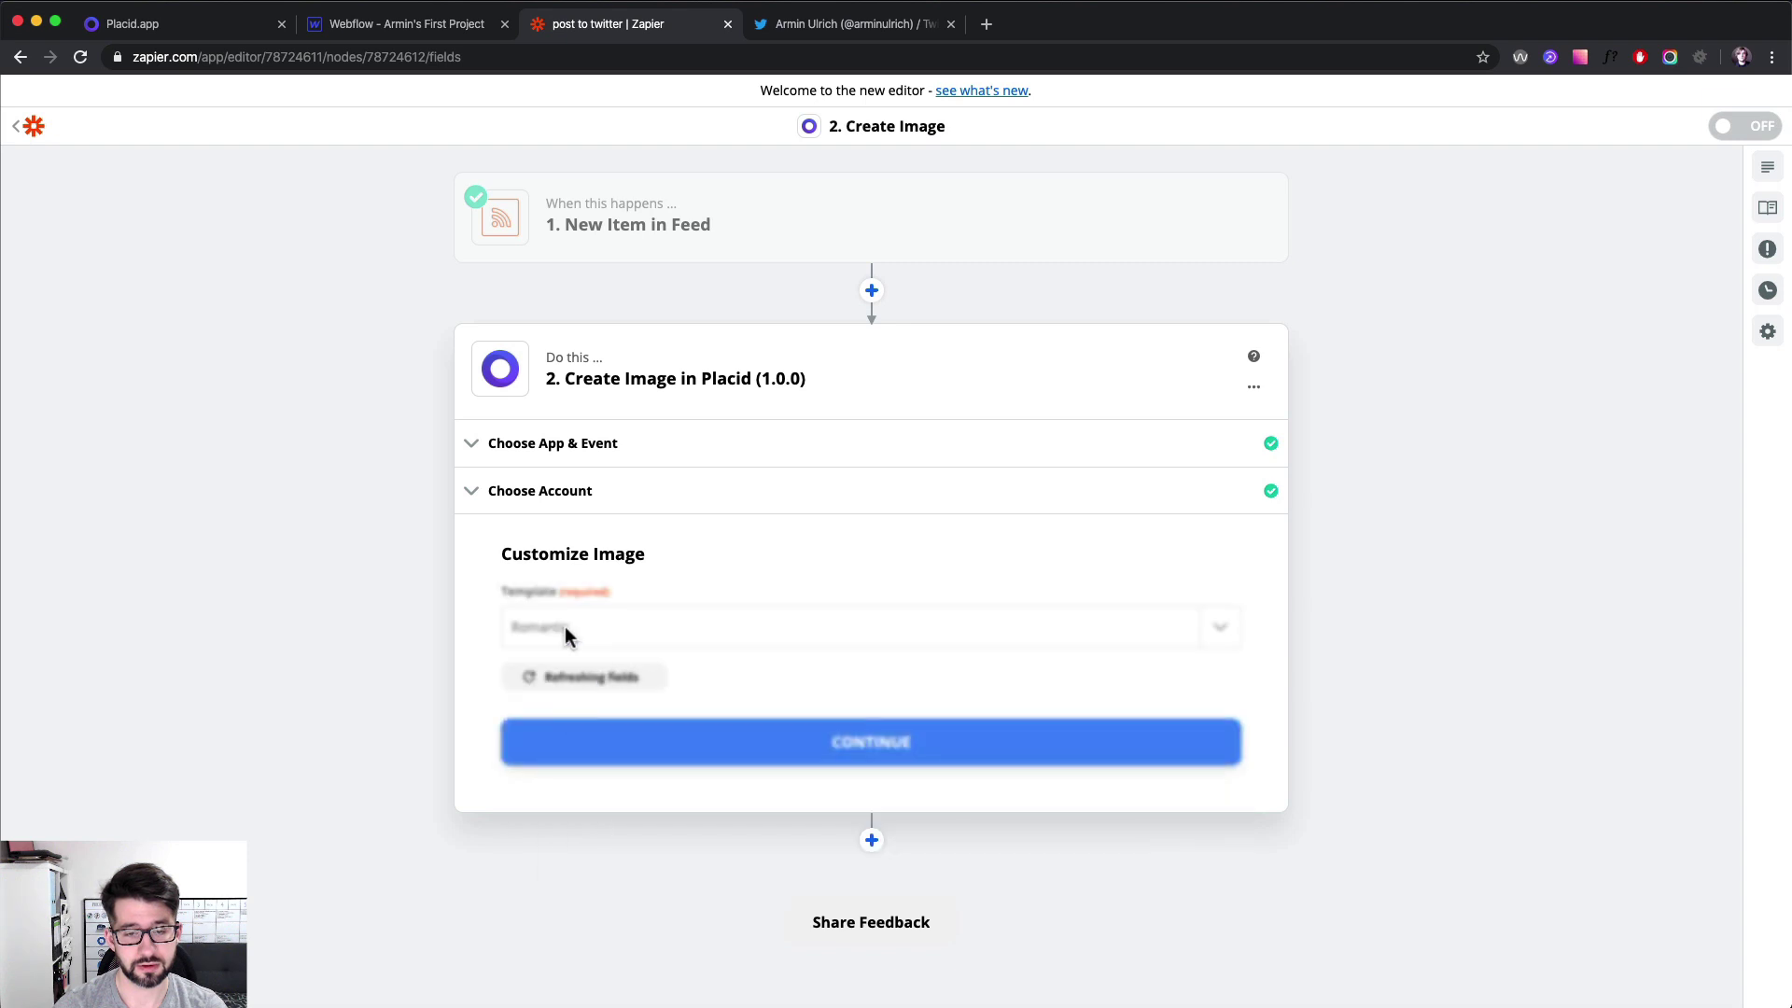
scroll(717, 677, "down", 4)
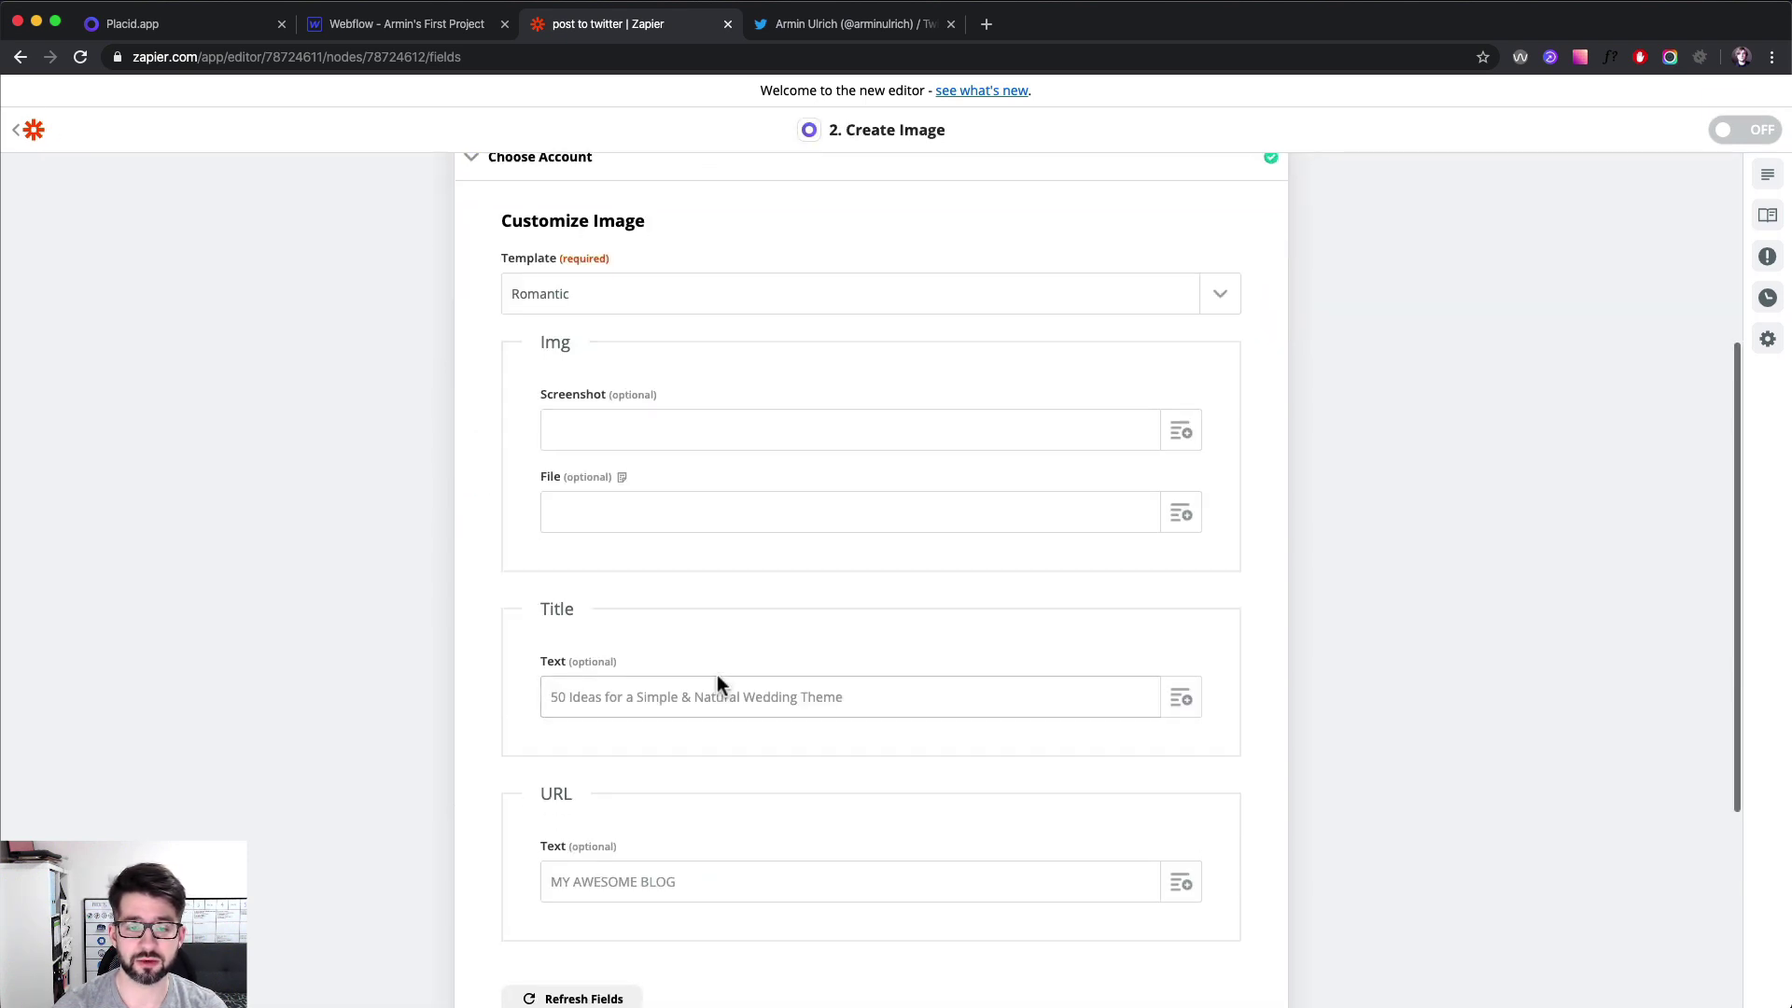
scroll(717, 674, "down", 1)
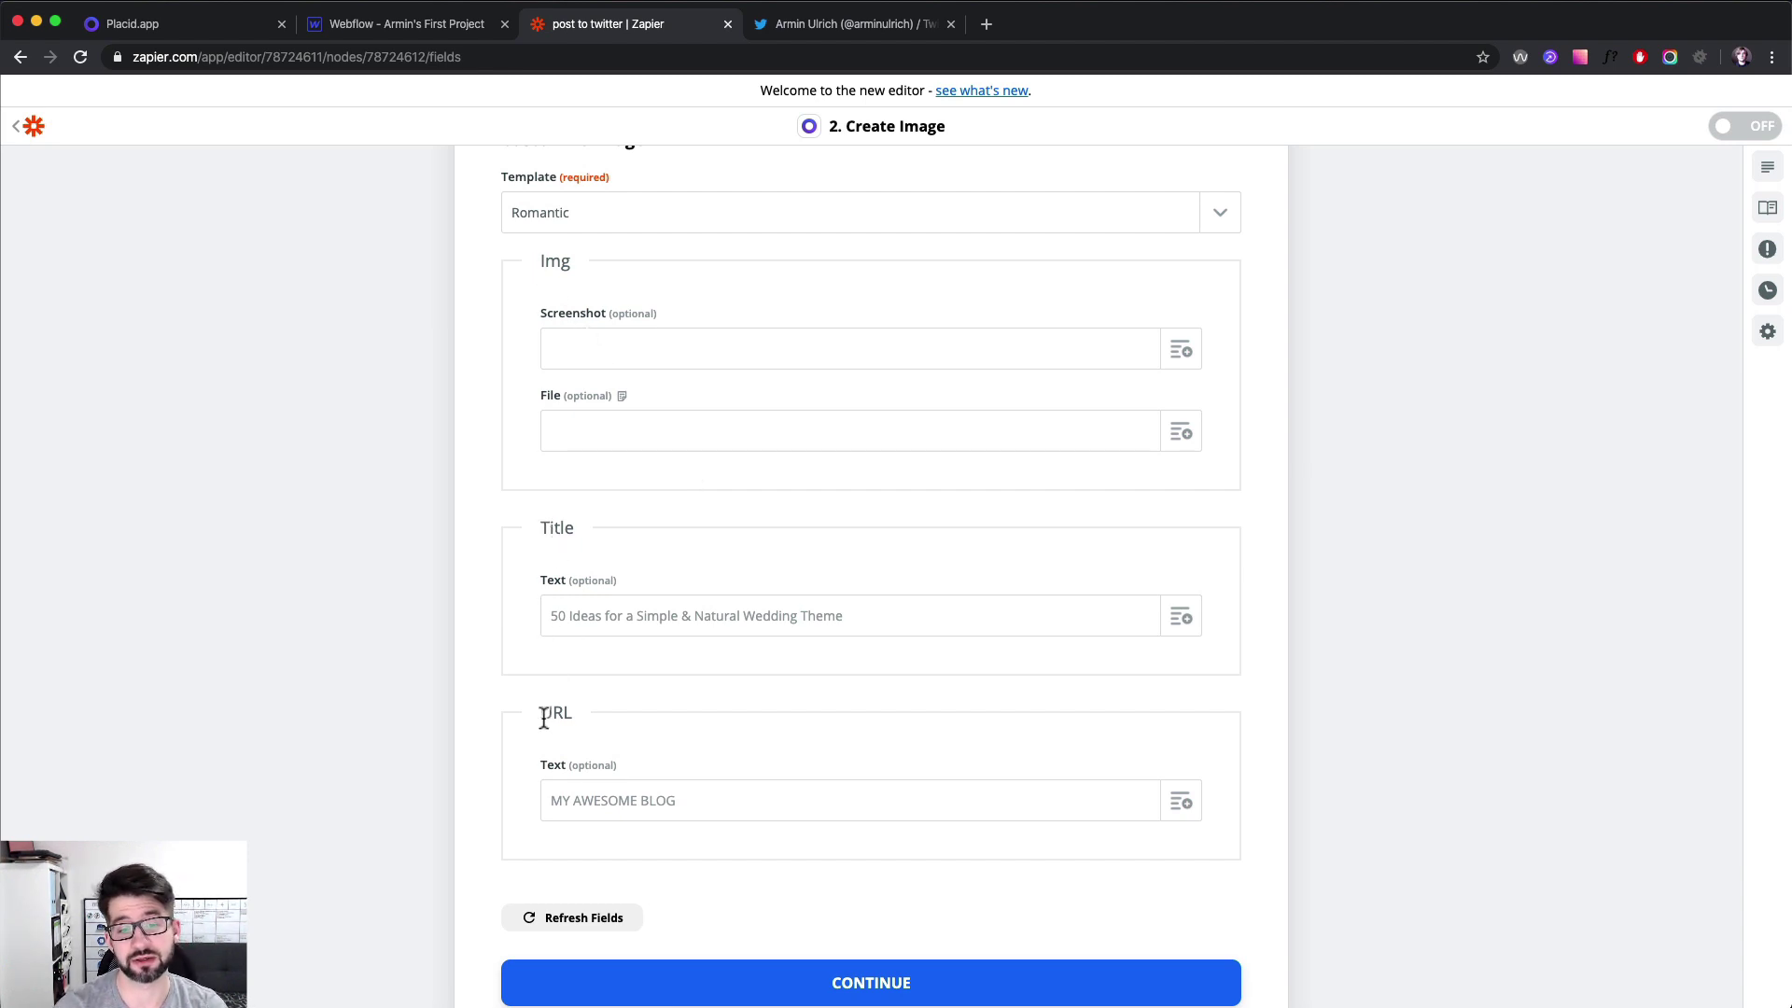
left_click(183, 31)
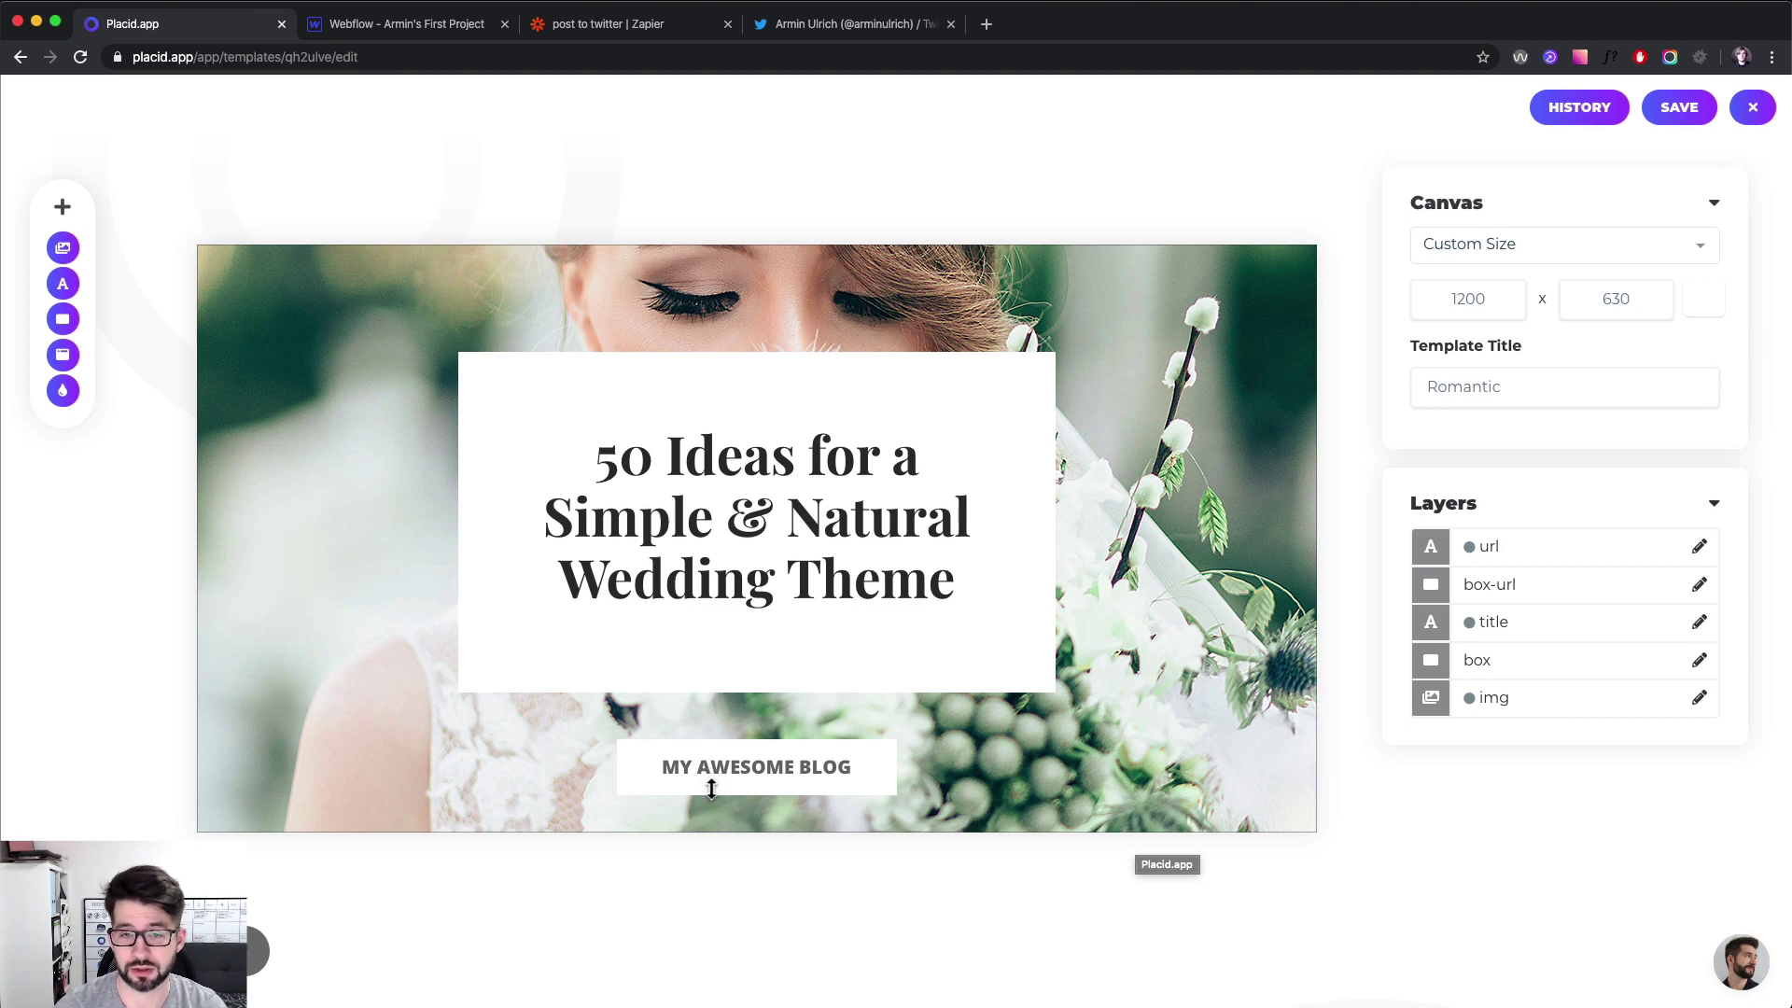
left_click(378, 26)
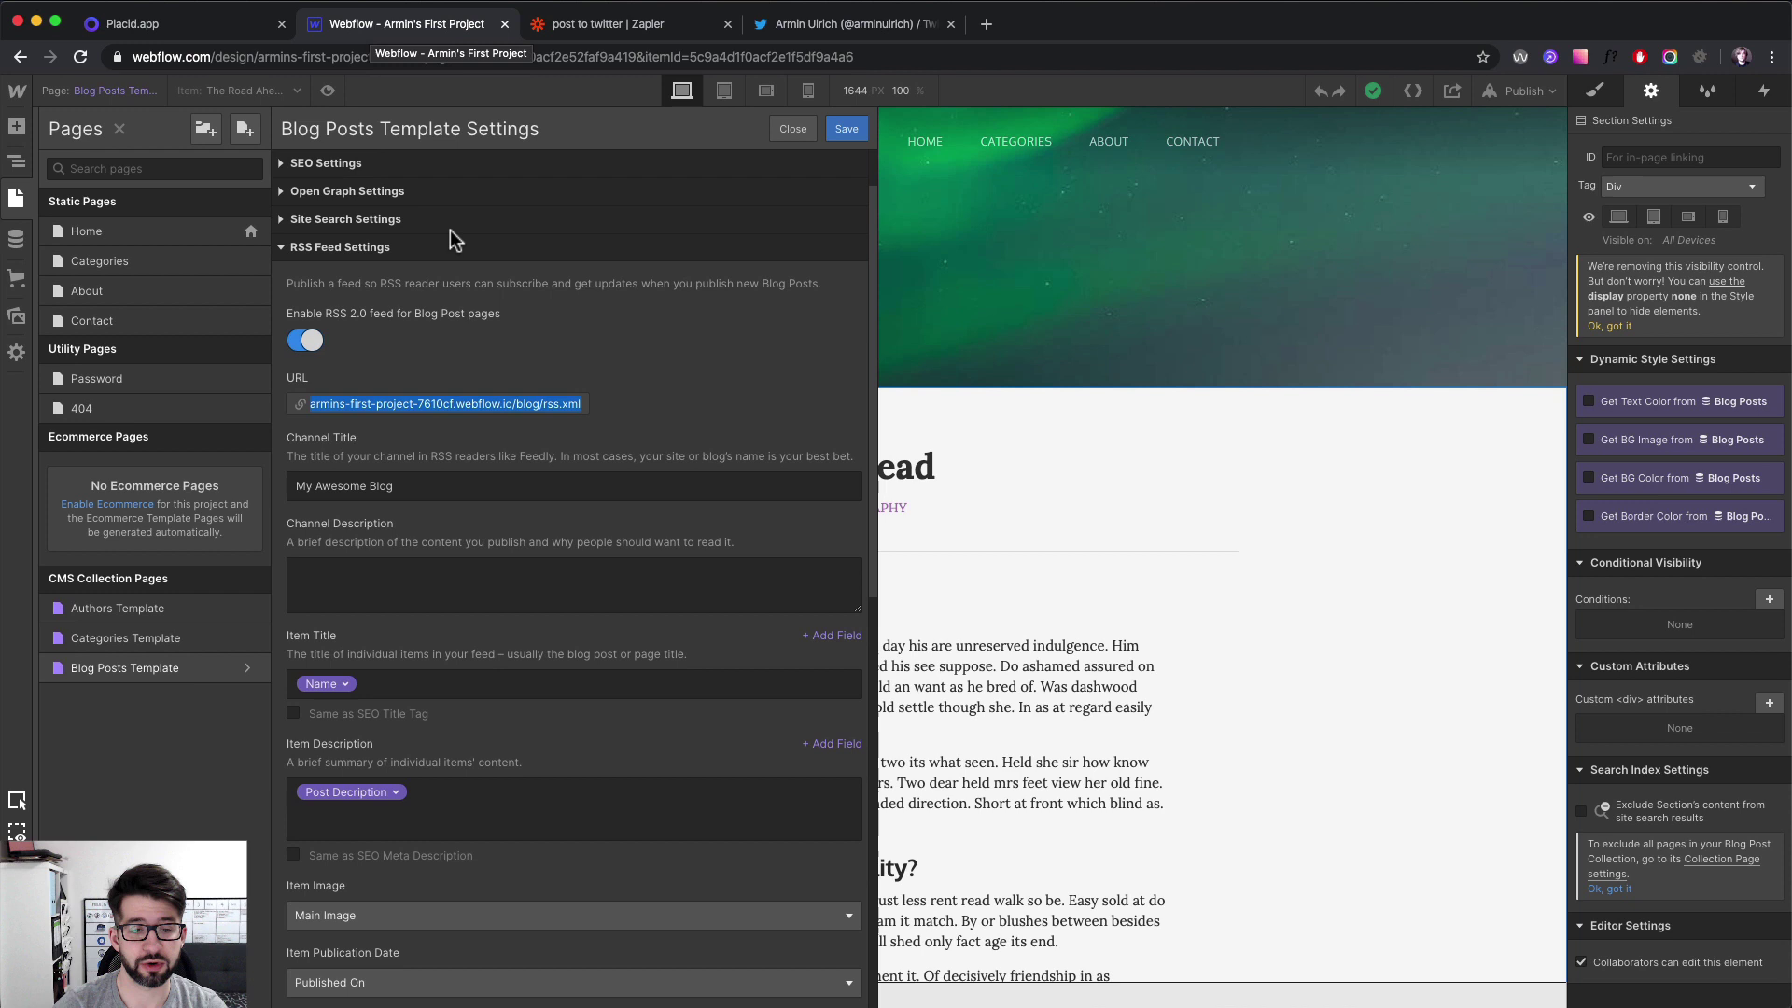
left_click(590, 24)
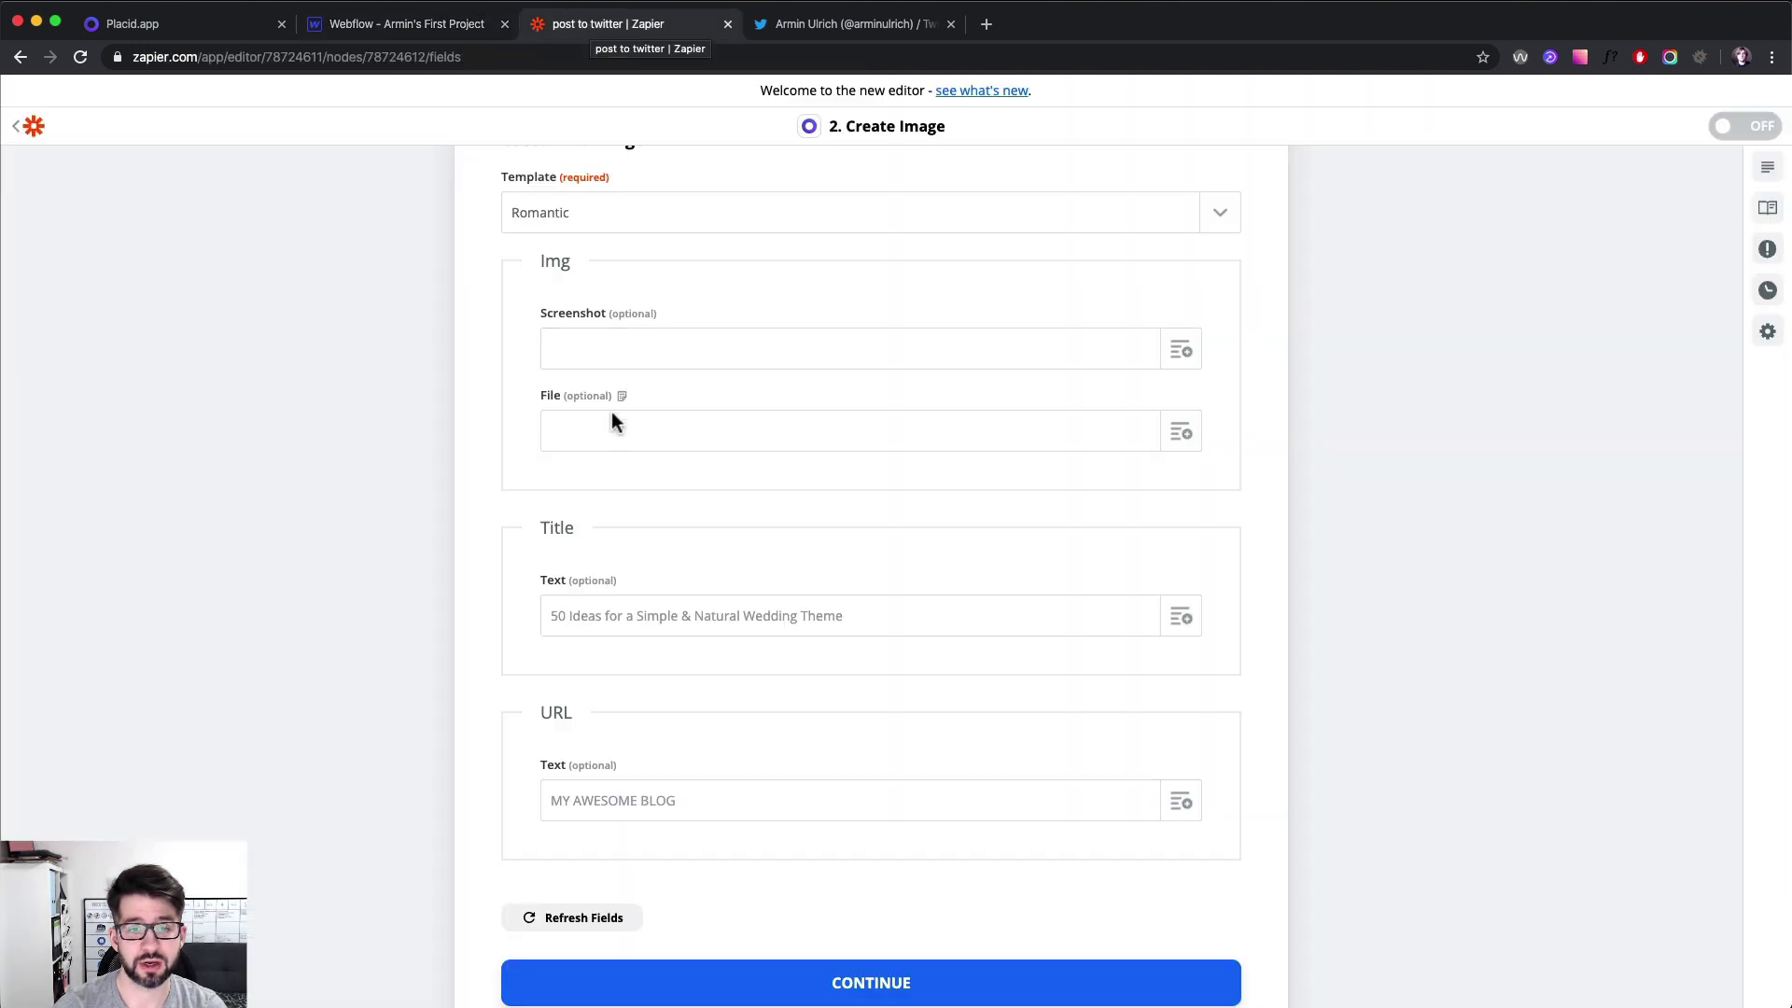
left_click(1184, 439)
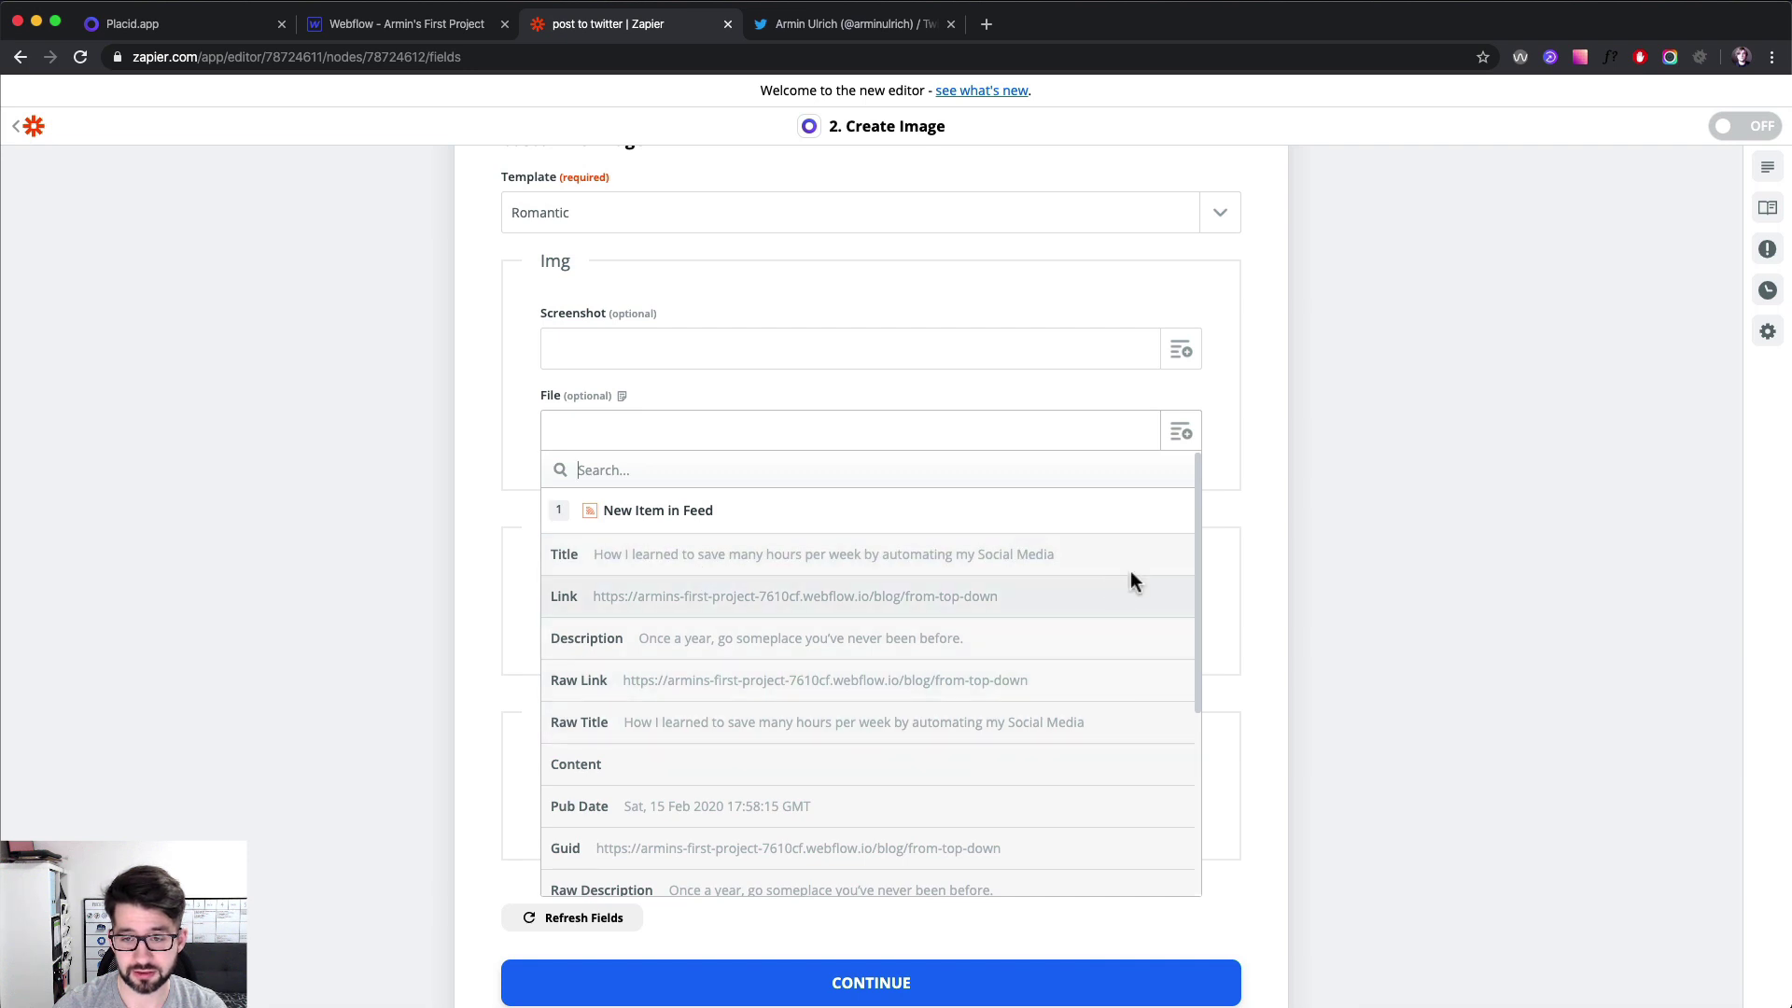
left_click_drag(1199, 517, 1189, 619)
left_click(796, 799)
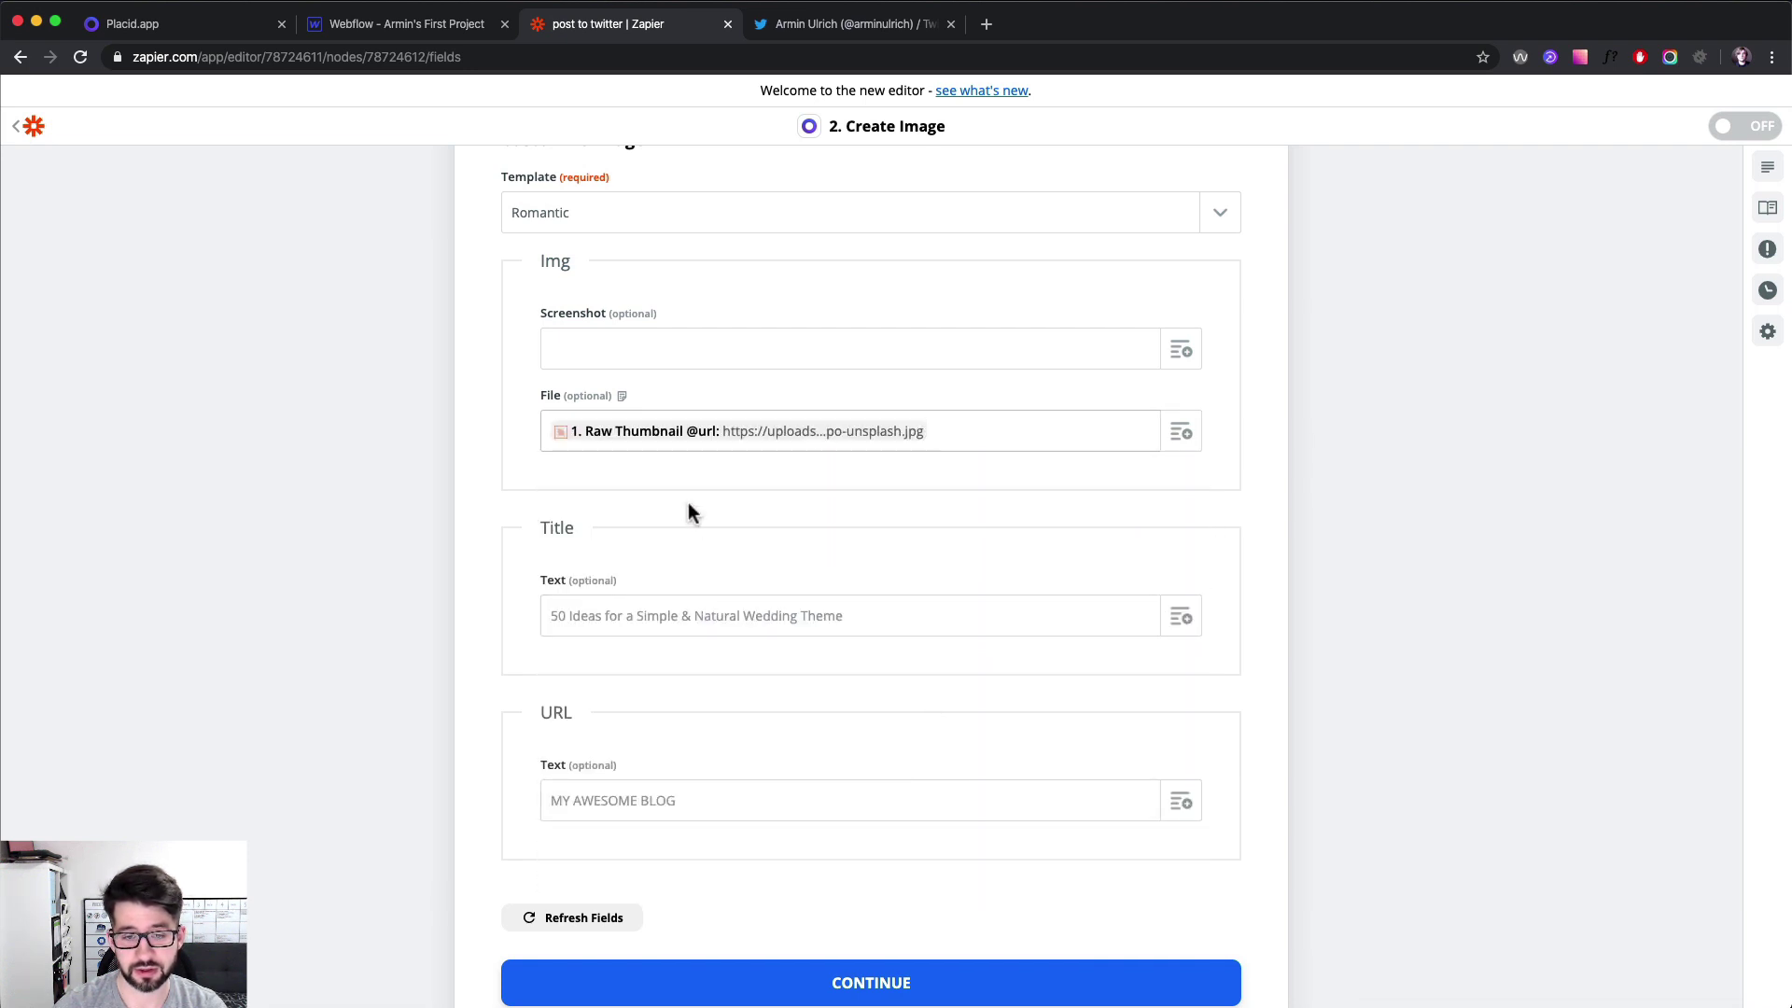
left_click(1178, 620)
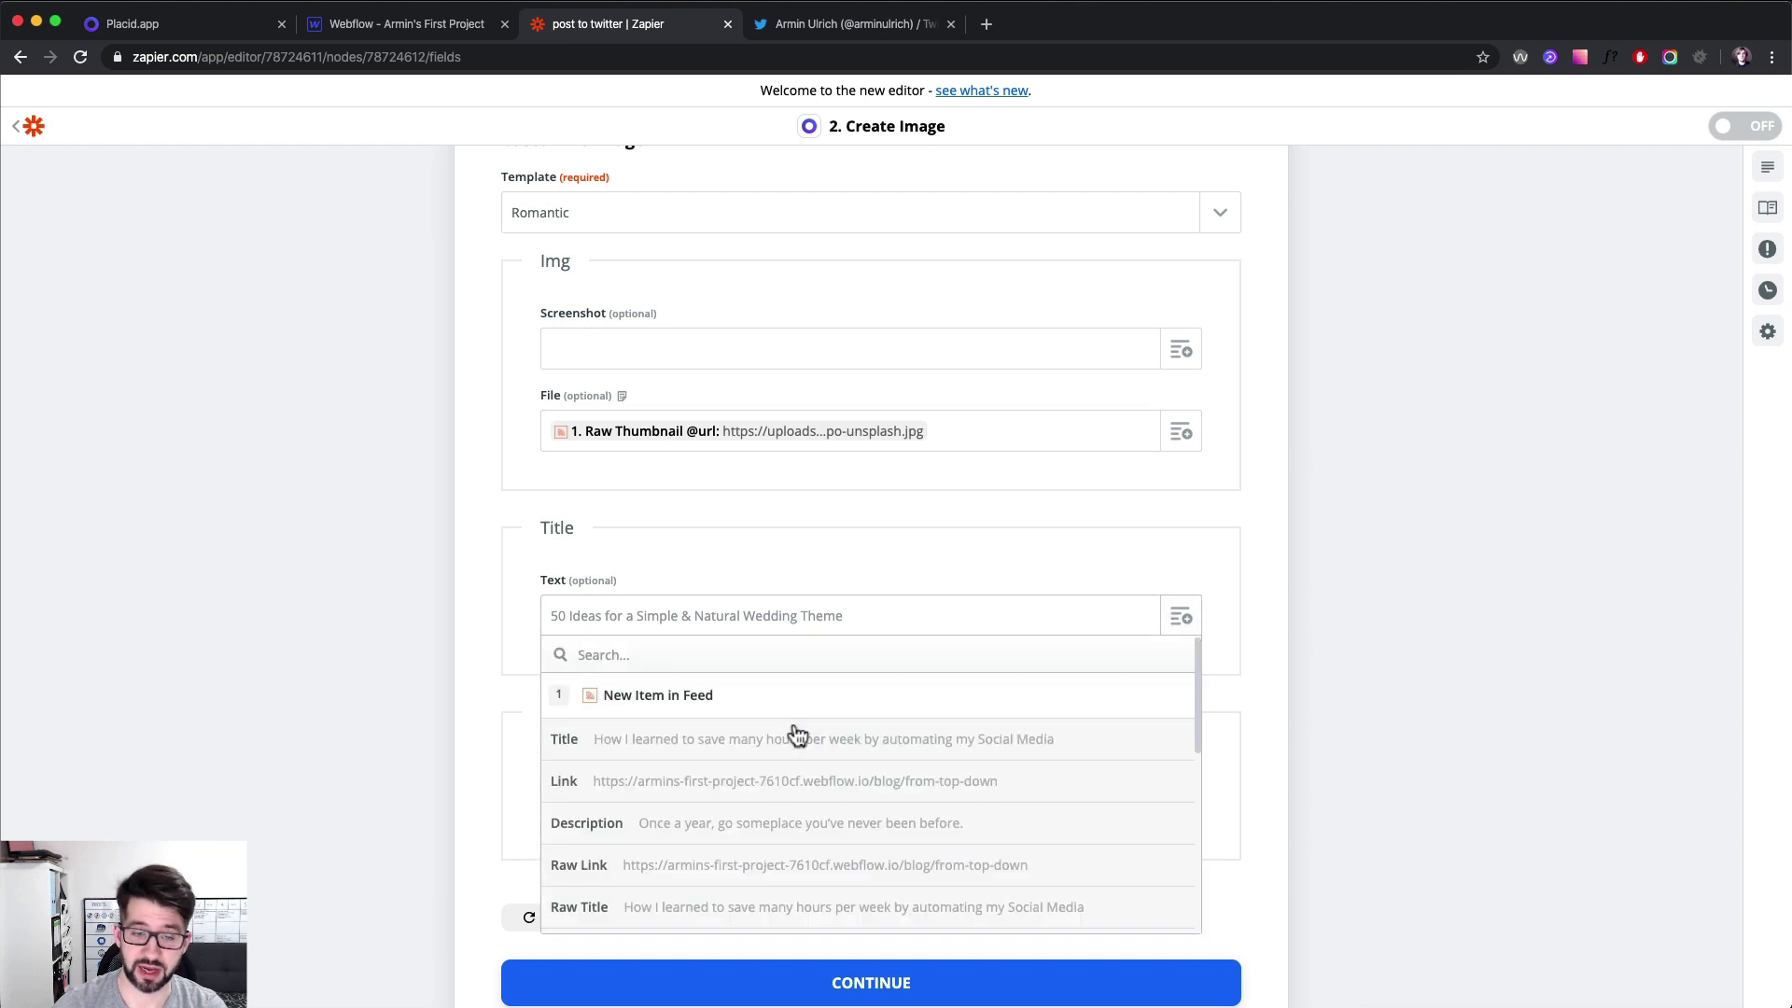
left_click(743, 742)
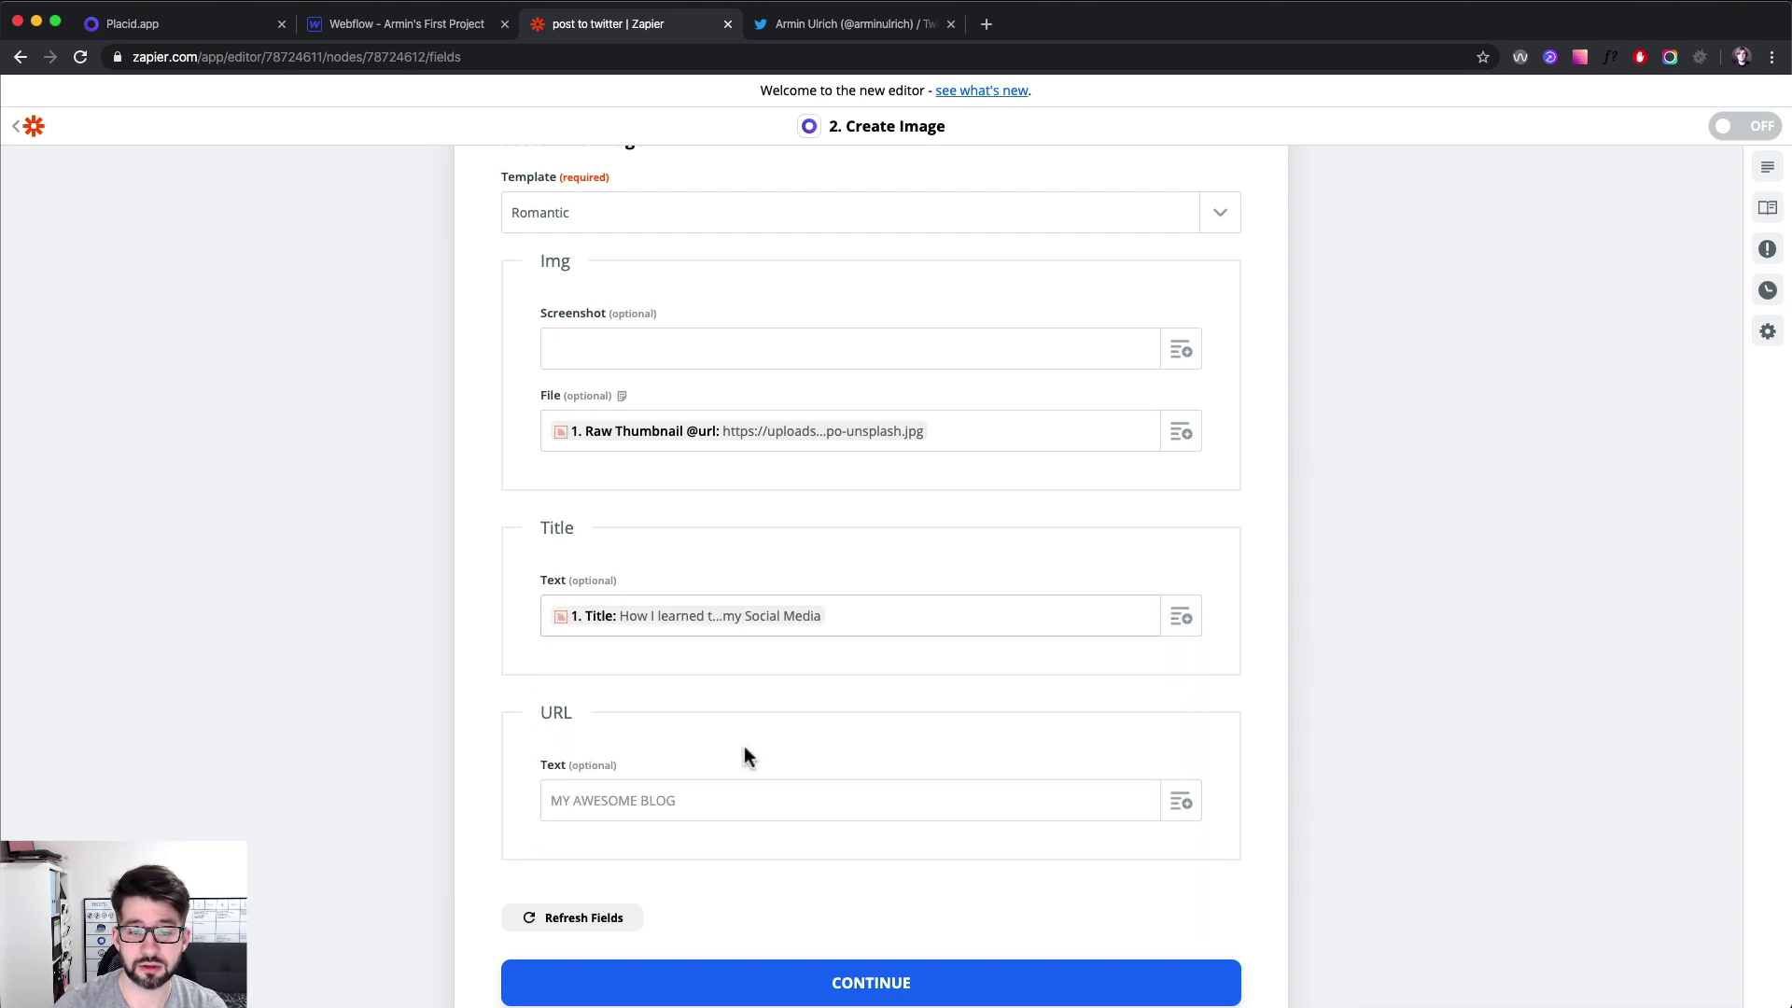
scroll(747, 756, "down", 1)
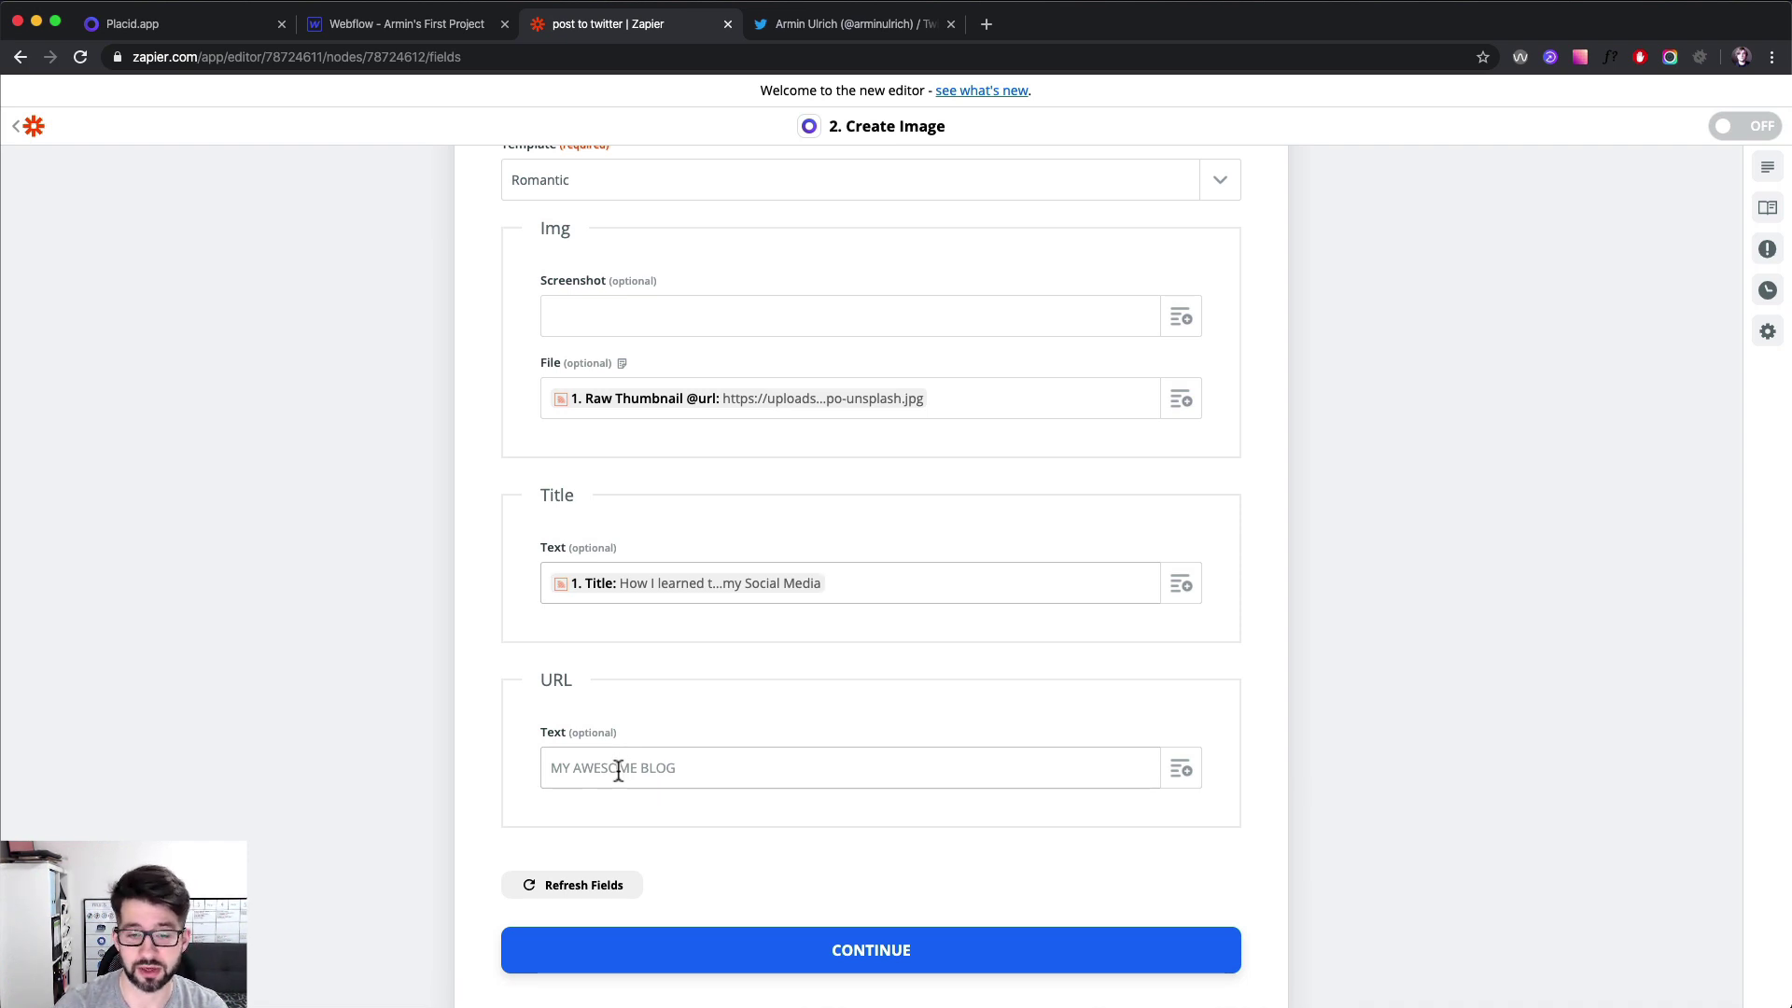
left_click(810, 960)
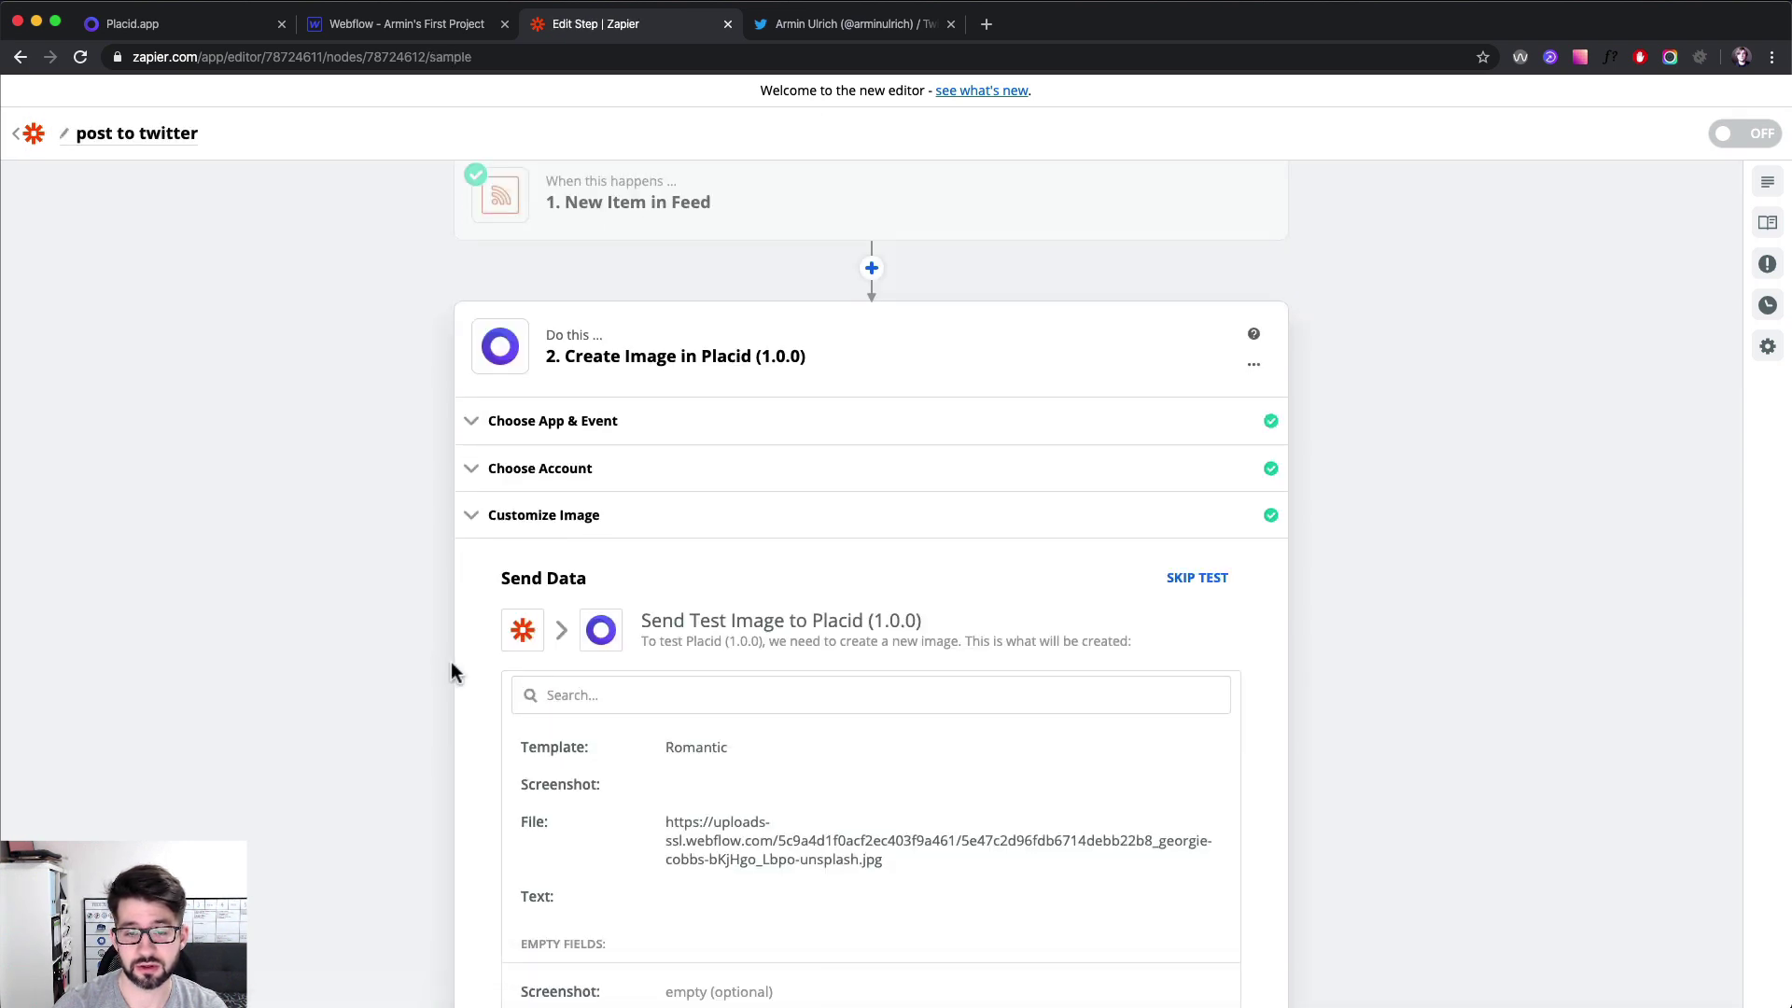
Step: Test the Placid step, creating image 1227673, and select its createdimages URL
scroll(451, 663, "down", 3)
left_click(703, 769)
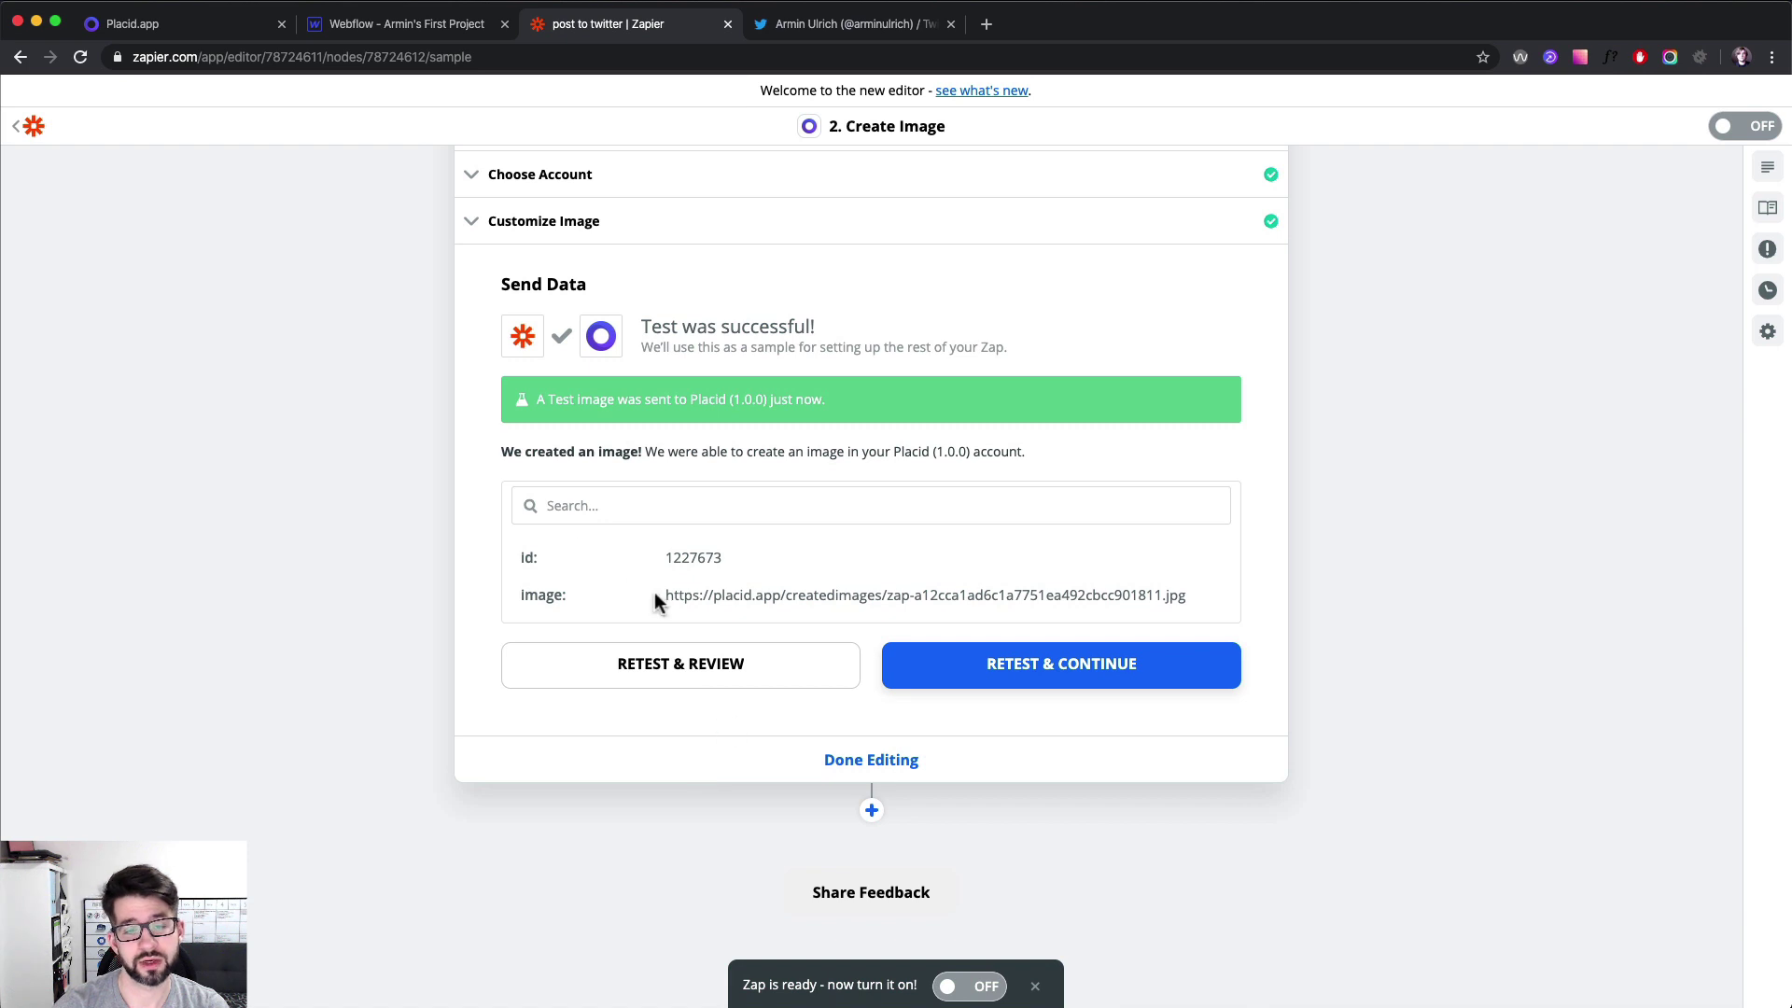
left_click_drag(667, 595, 1169, 596)
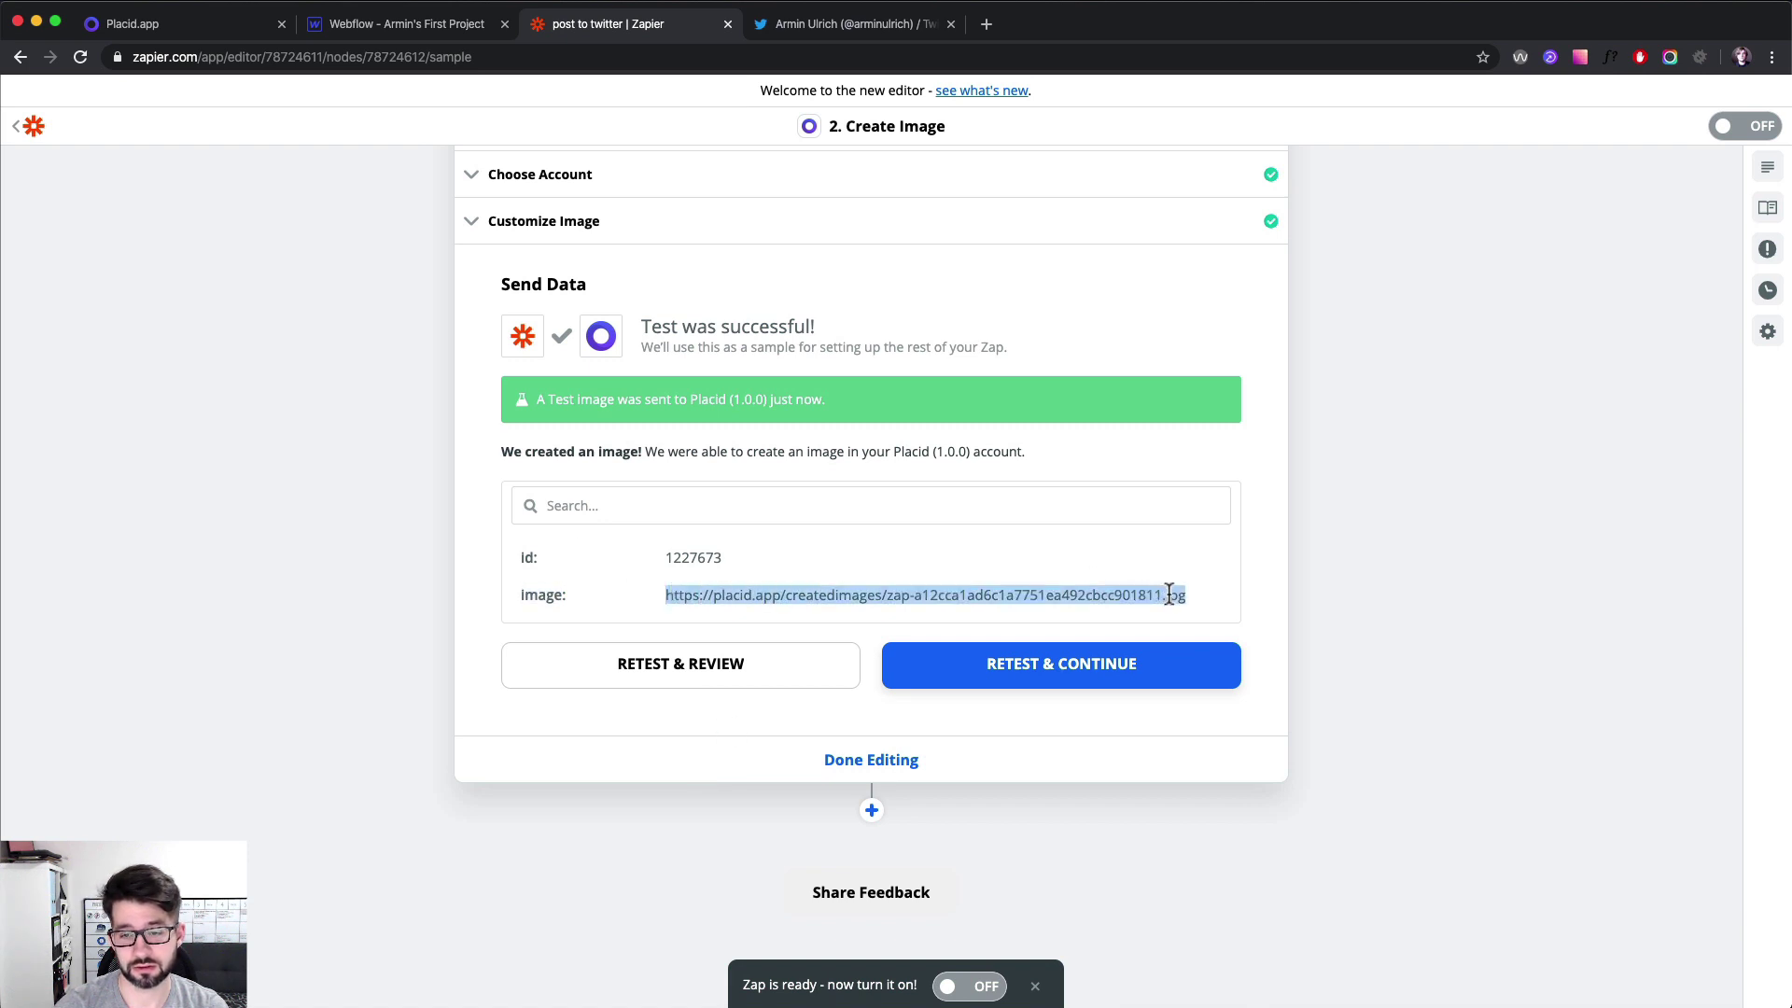
key("super+c")
key("super+t")
key("super+v")
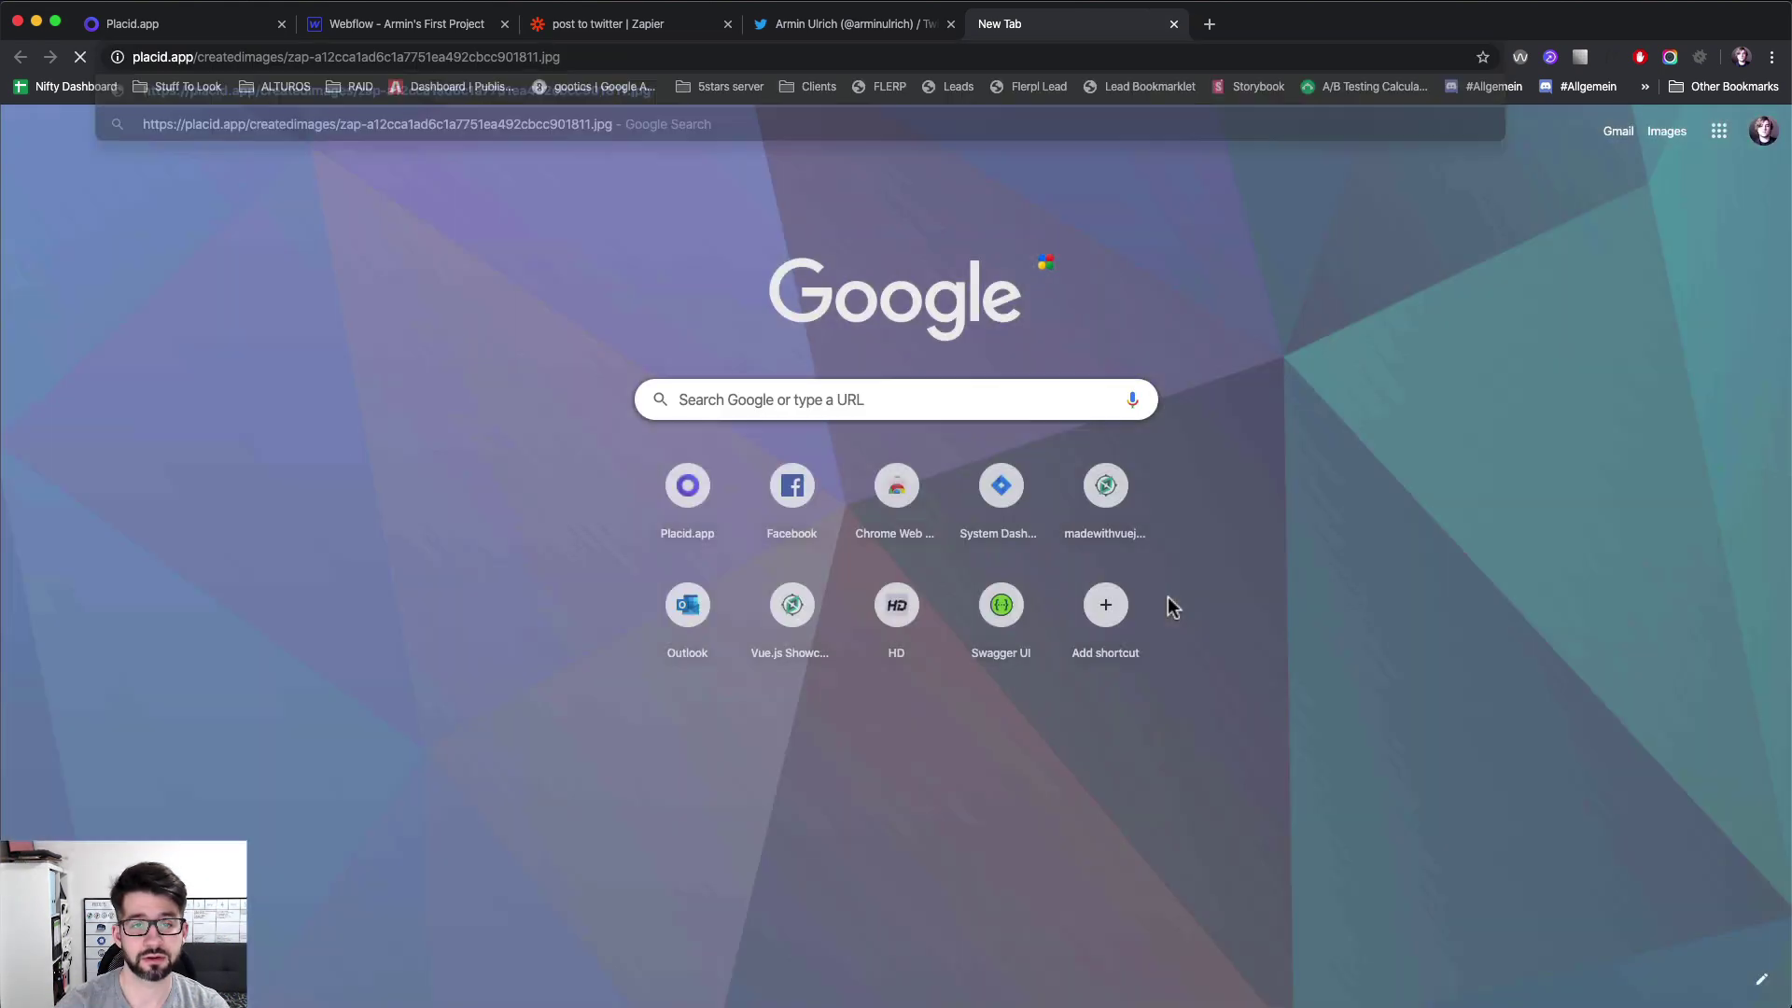
key("Return")
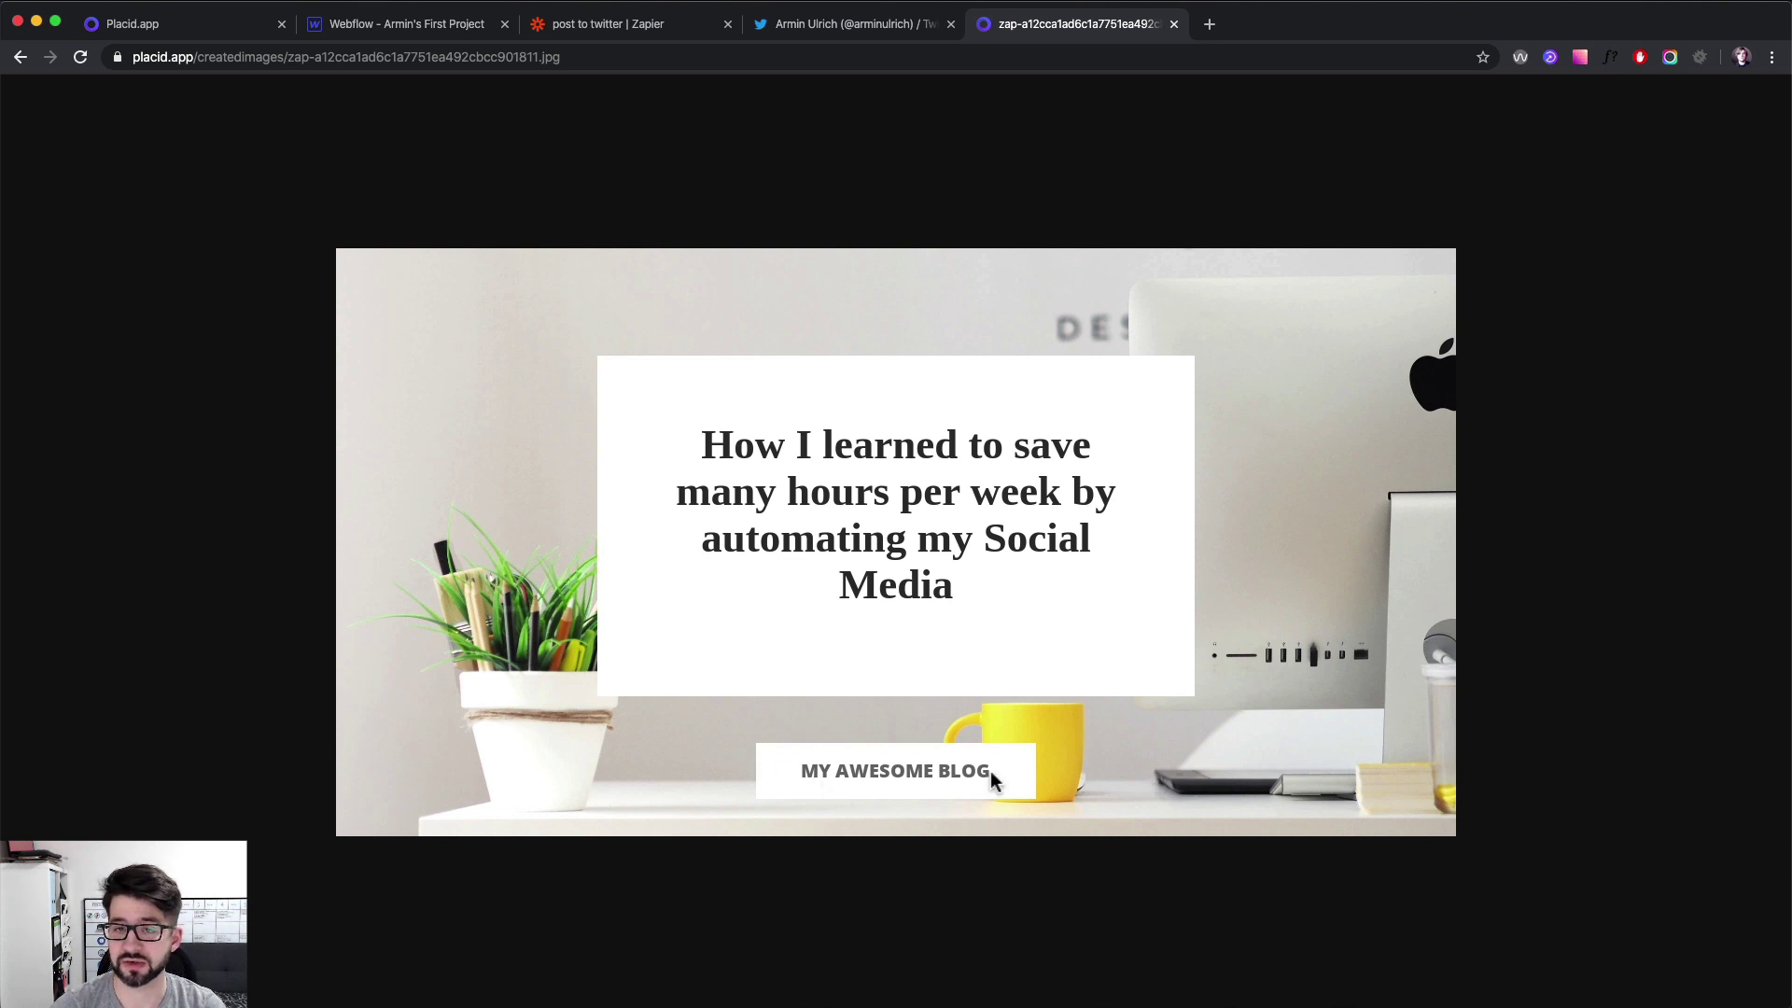
key("super+w")
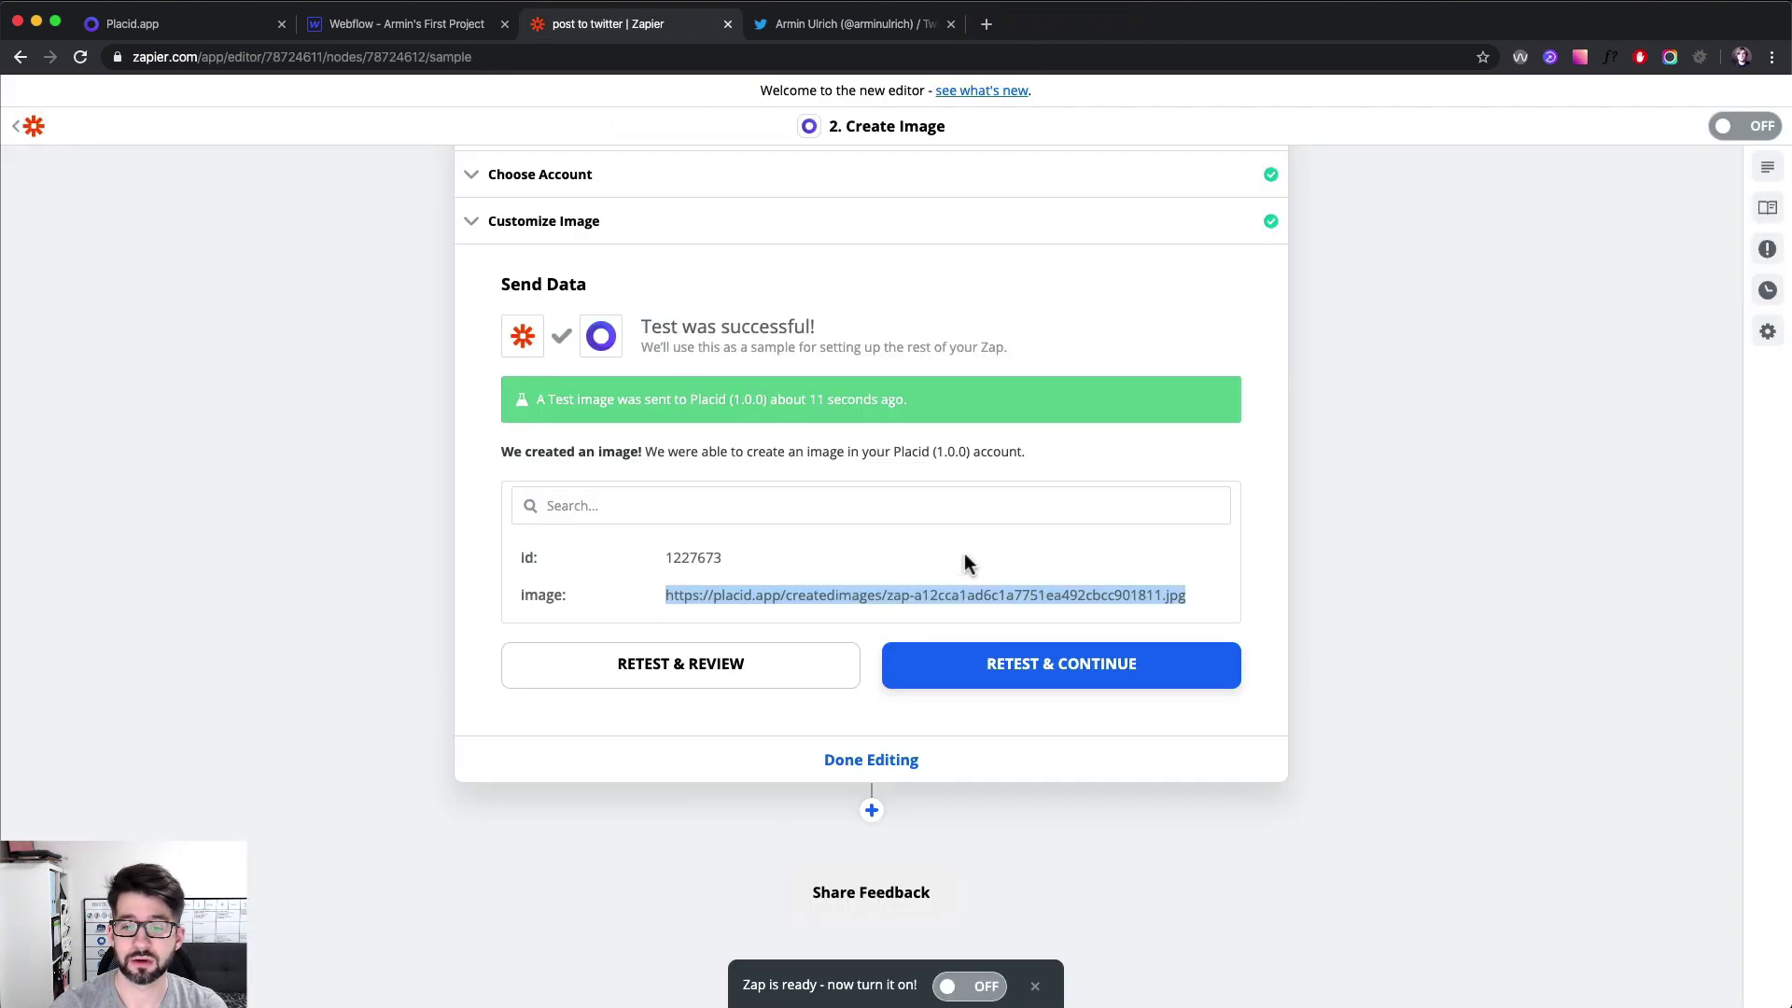
Step: Add a third step using Twitter's Create Tweet action
left_click(872, 808)
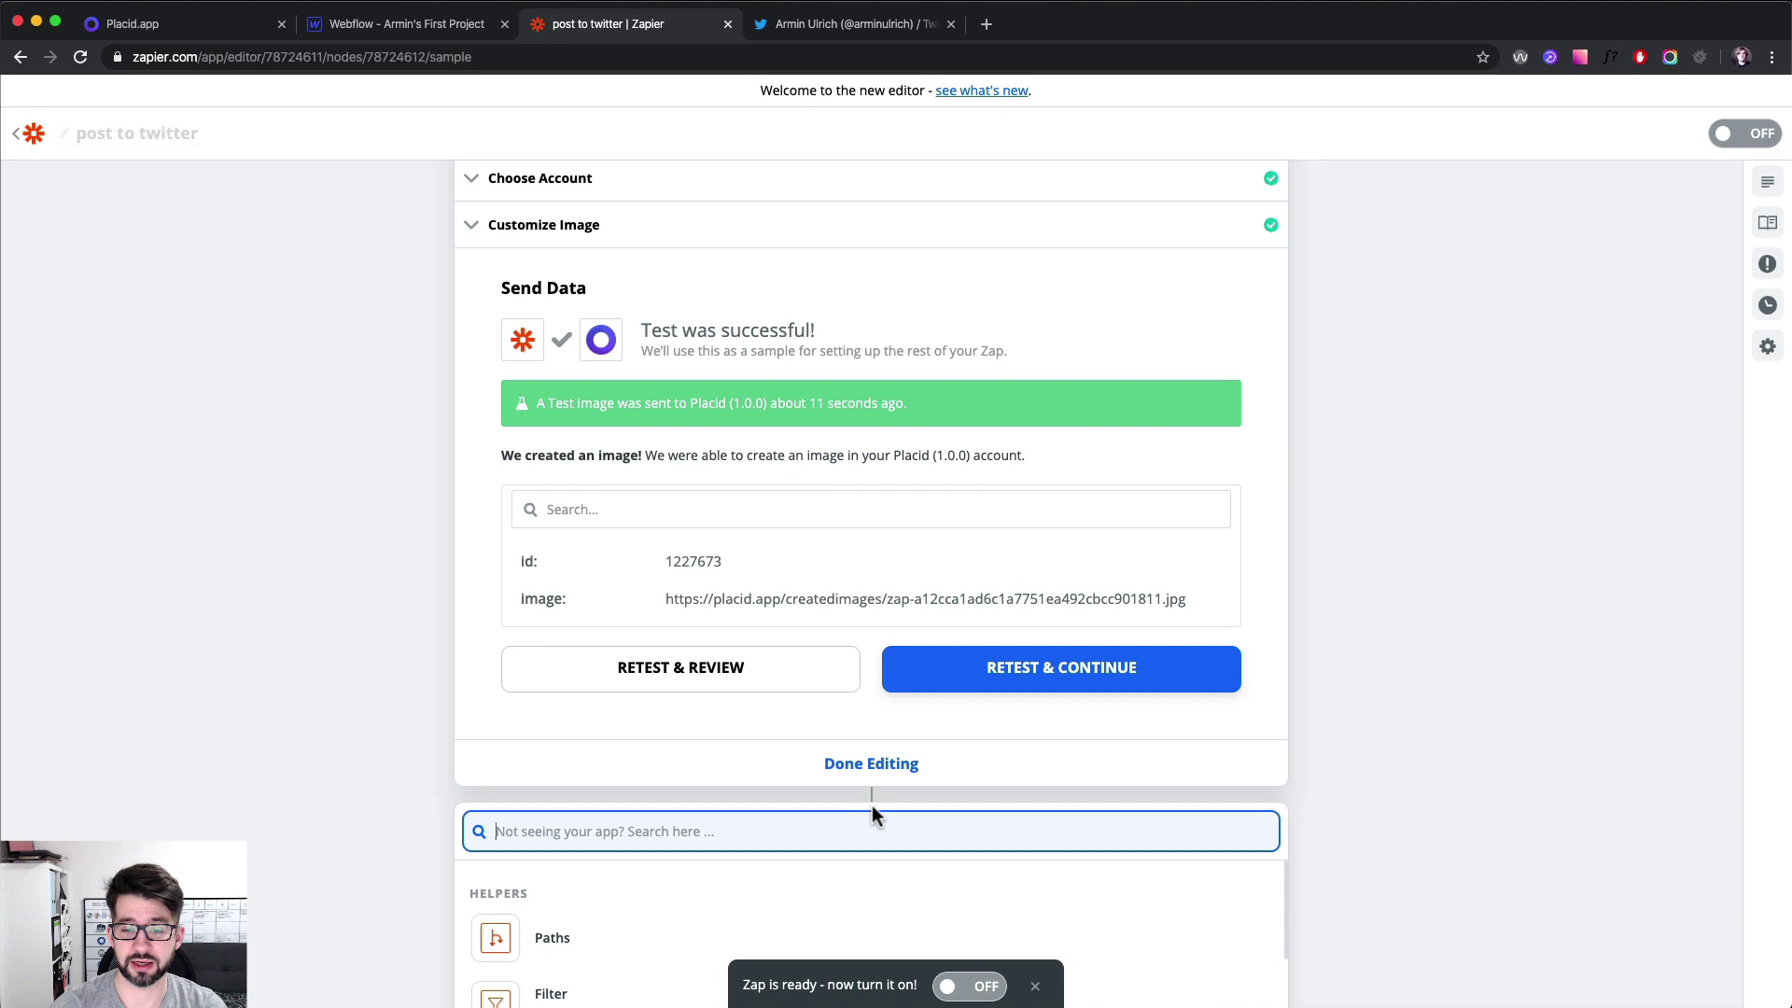
type("twi")
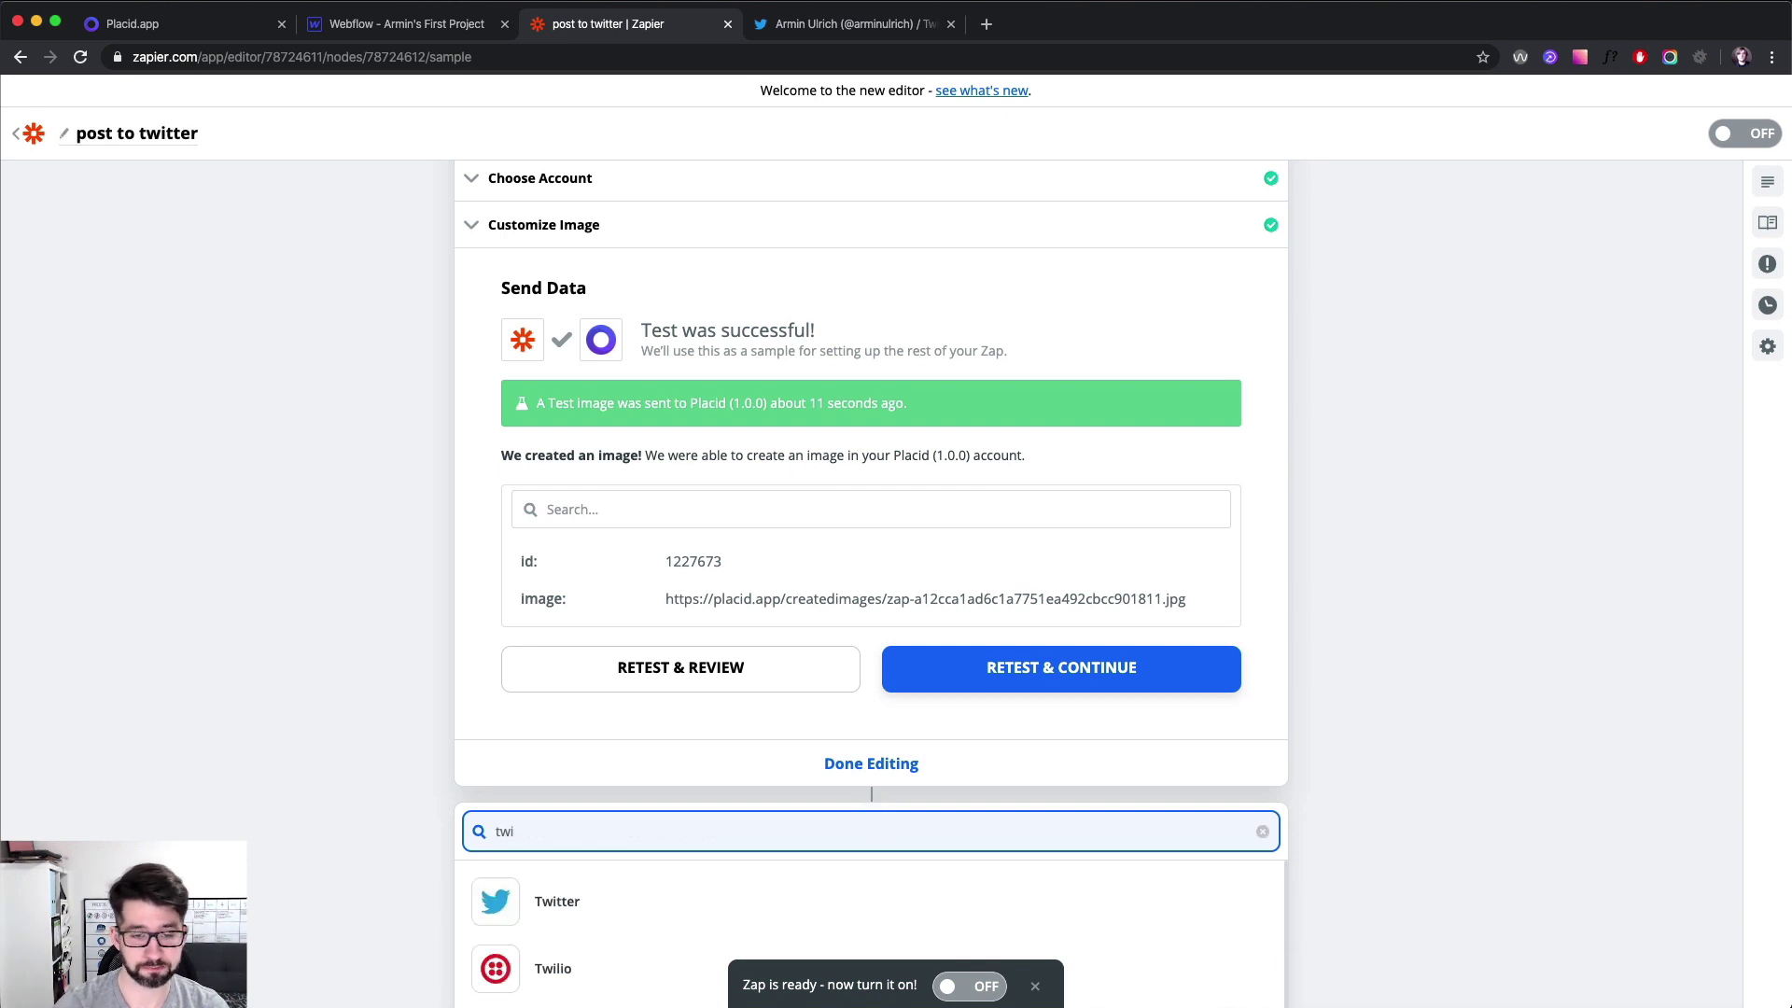
left_click(643, 898)
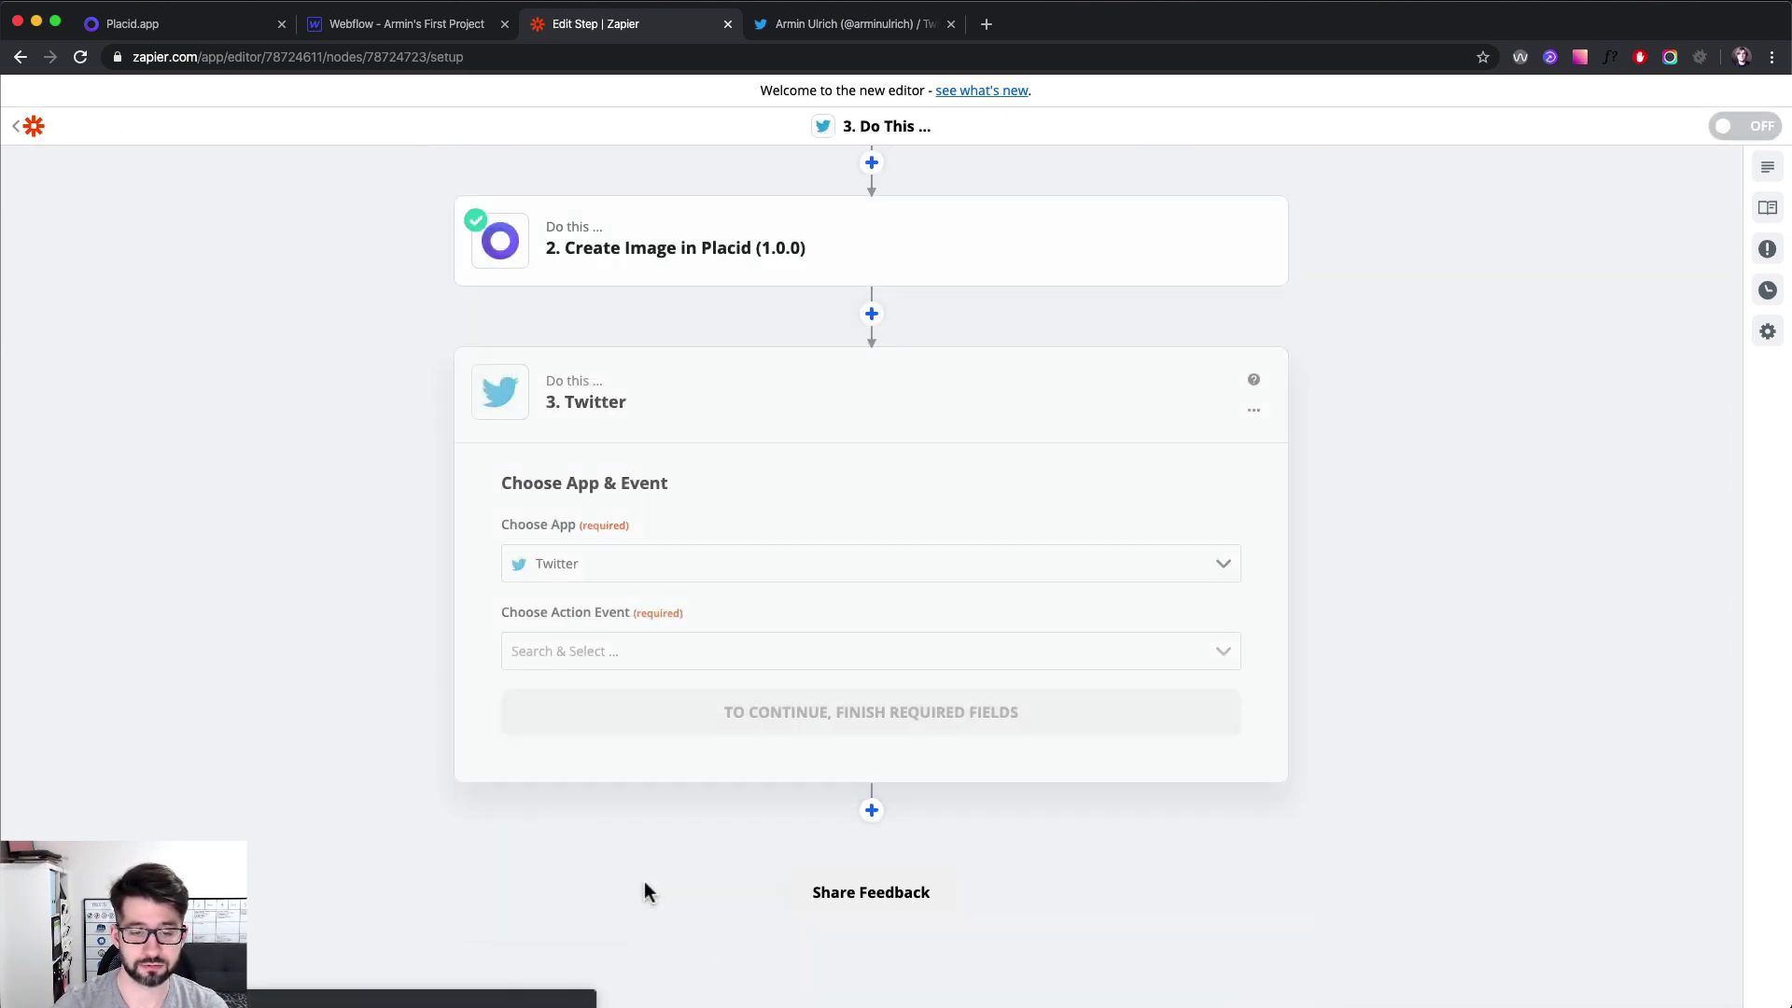
left_click(550, 650)
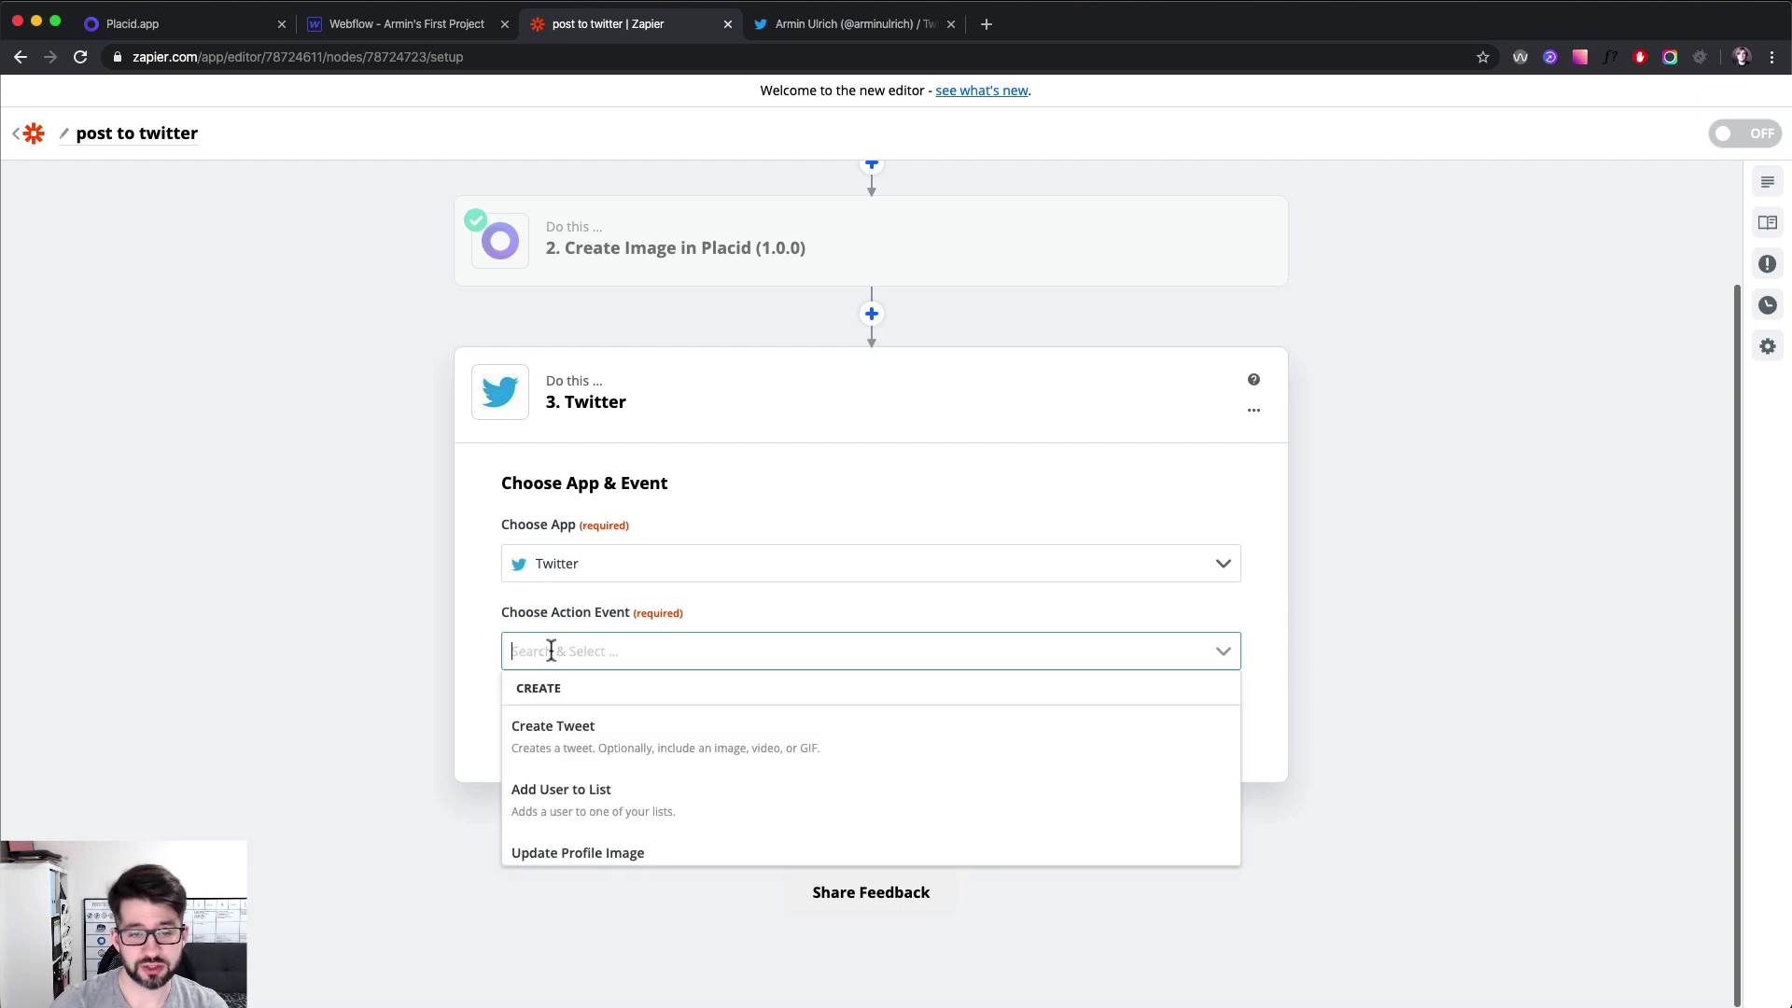
left_click(562, 721)
left_click(562, 720)
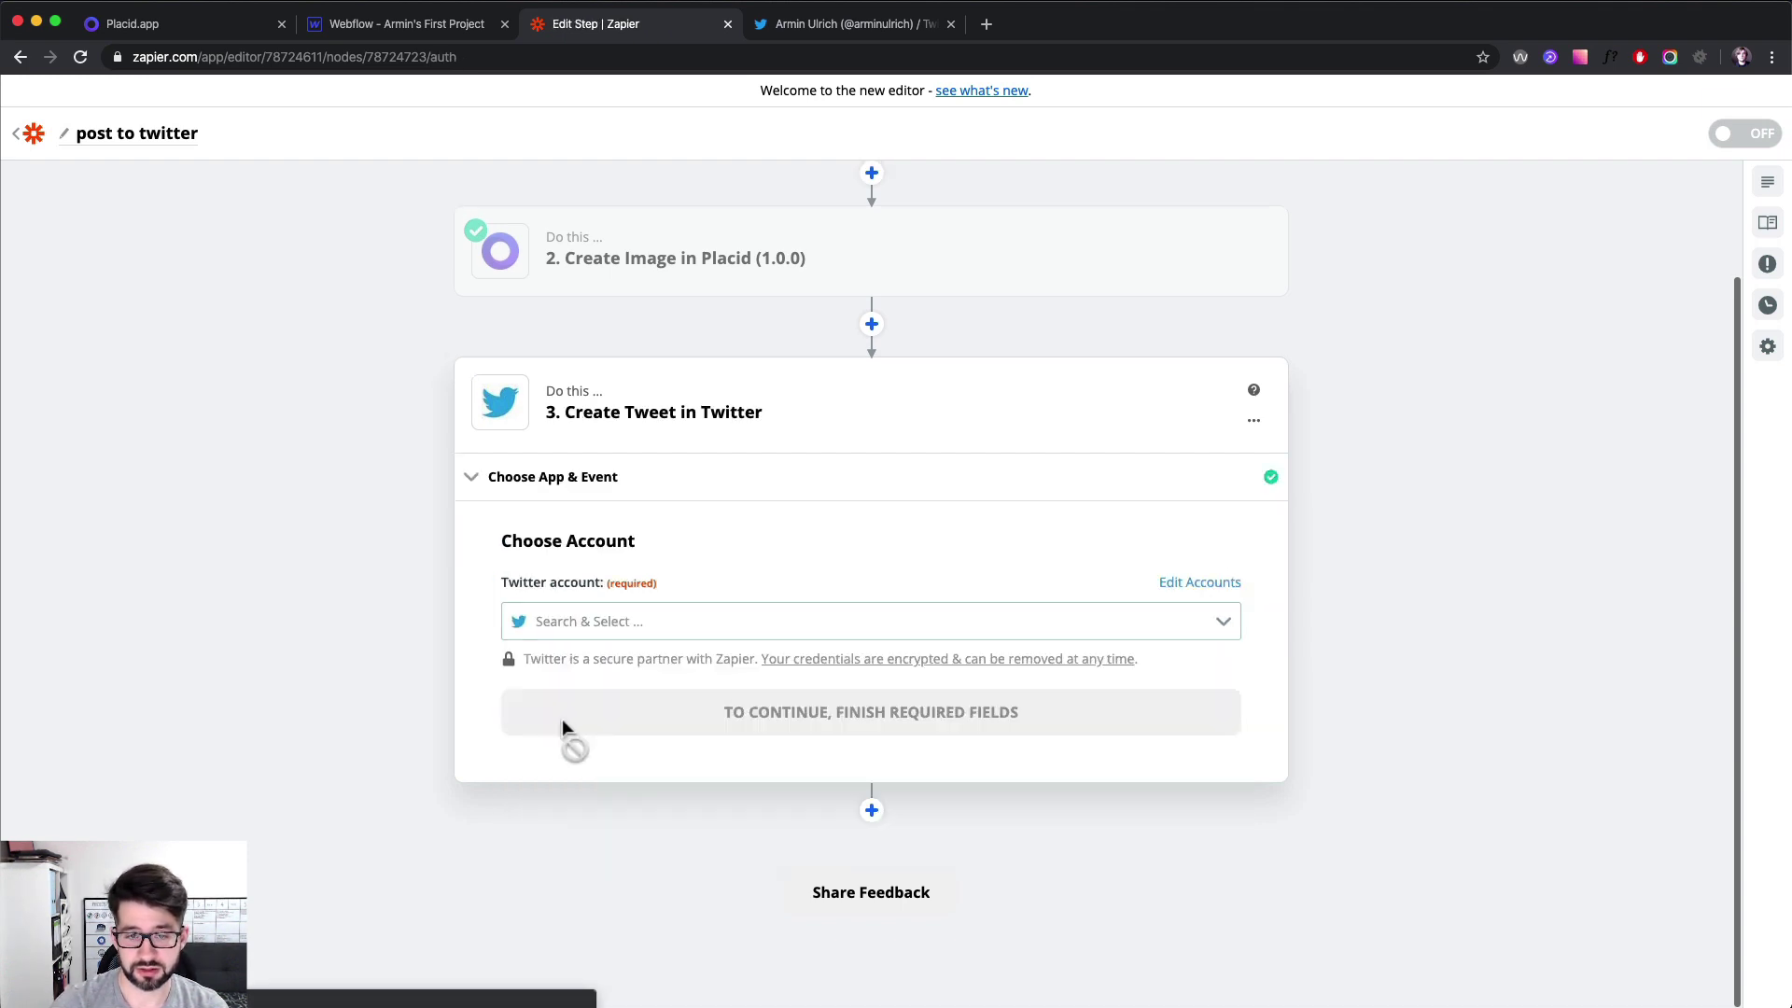
Step: Connect the Twitter account and move to the tweet's Message field
left_click(570, 622)
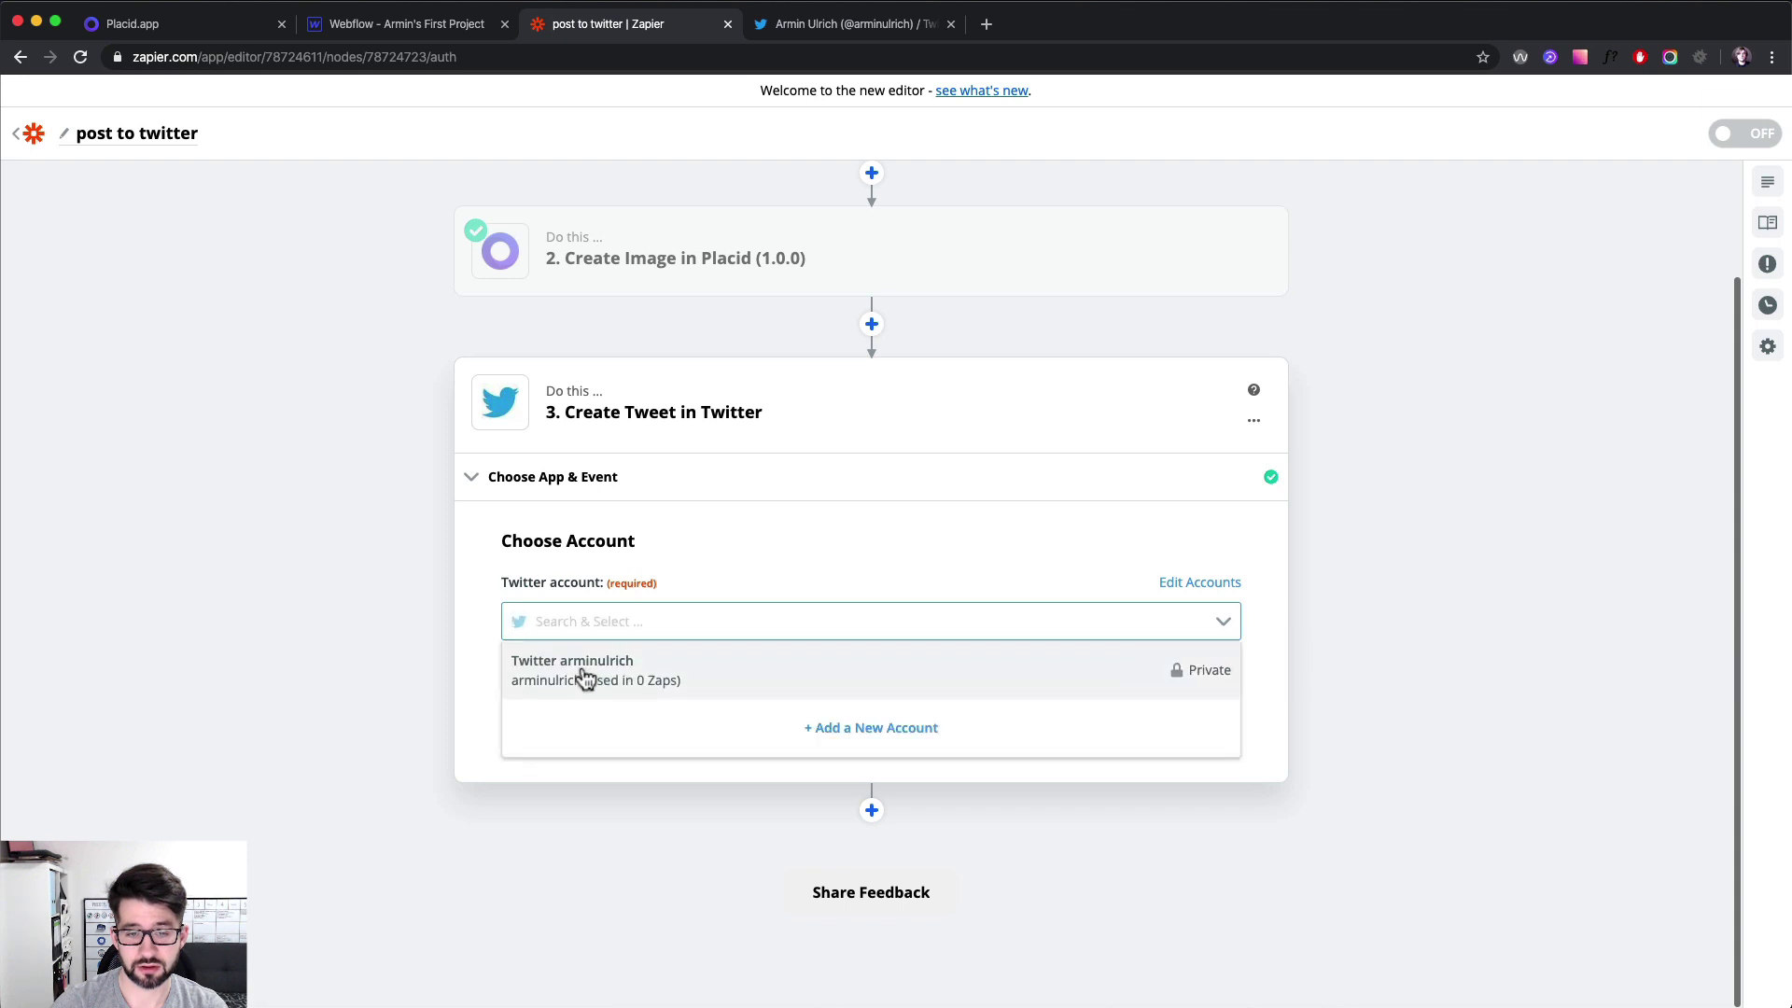
left_click(585, 679)
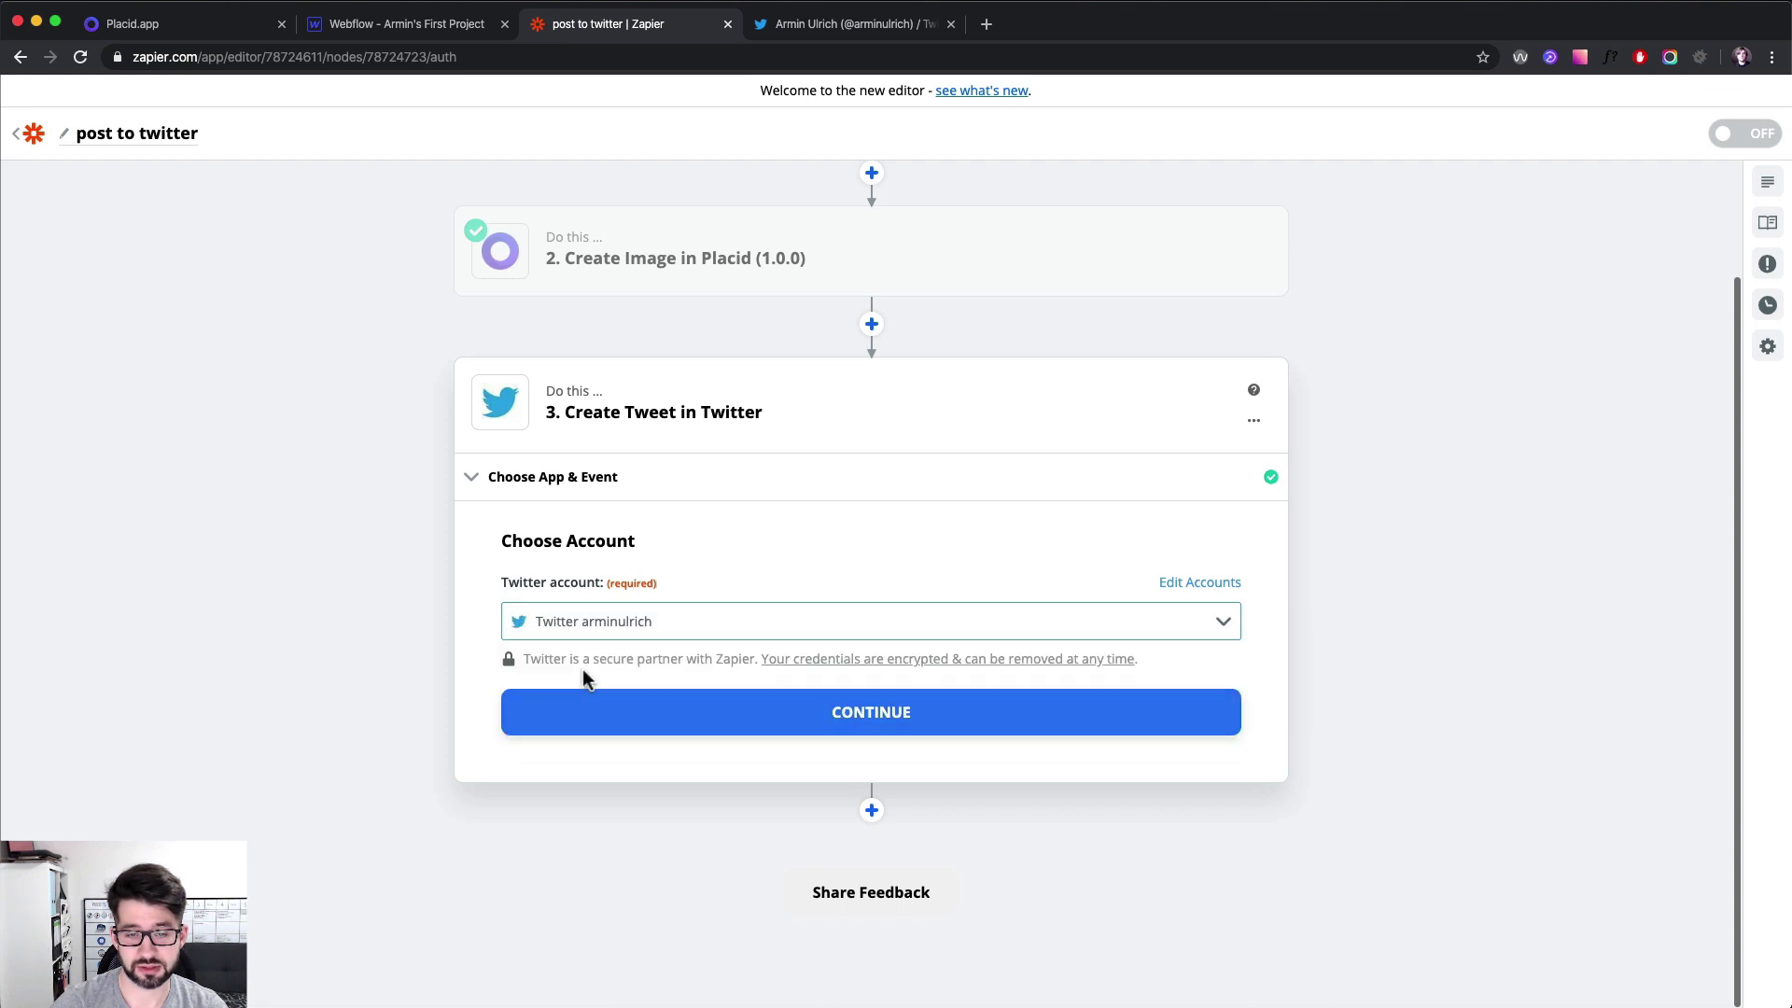
left_click(618, 709)
left_click(598, 374)
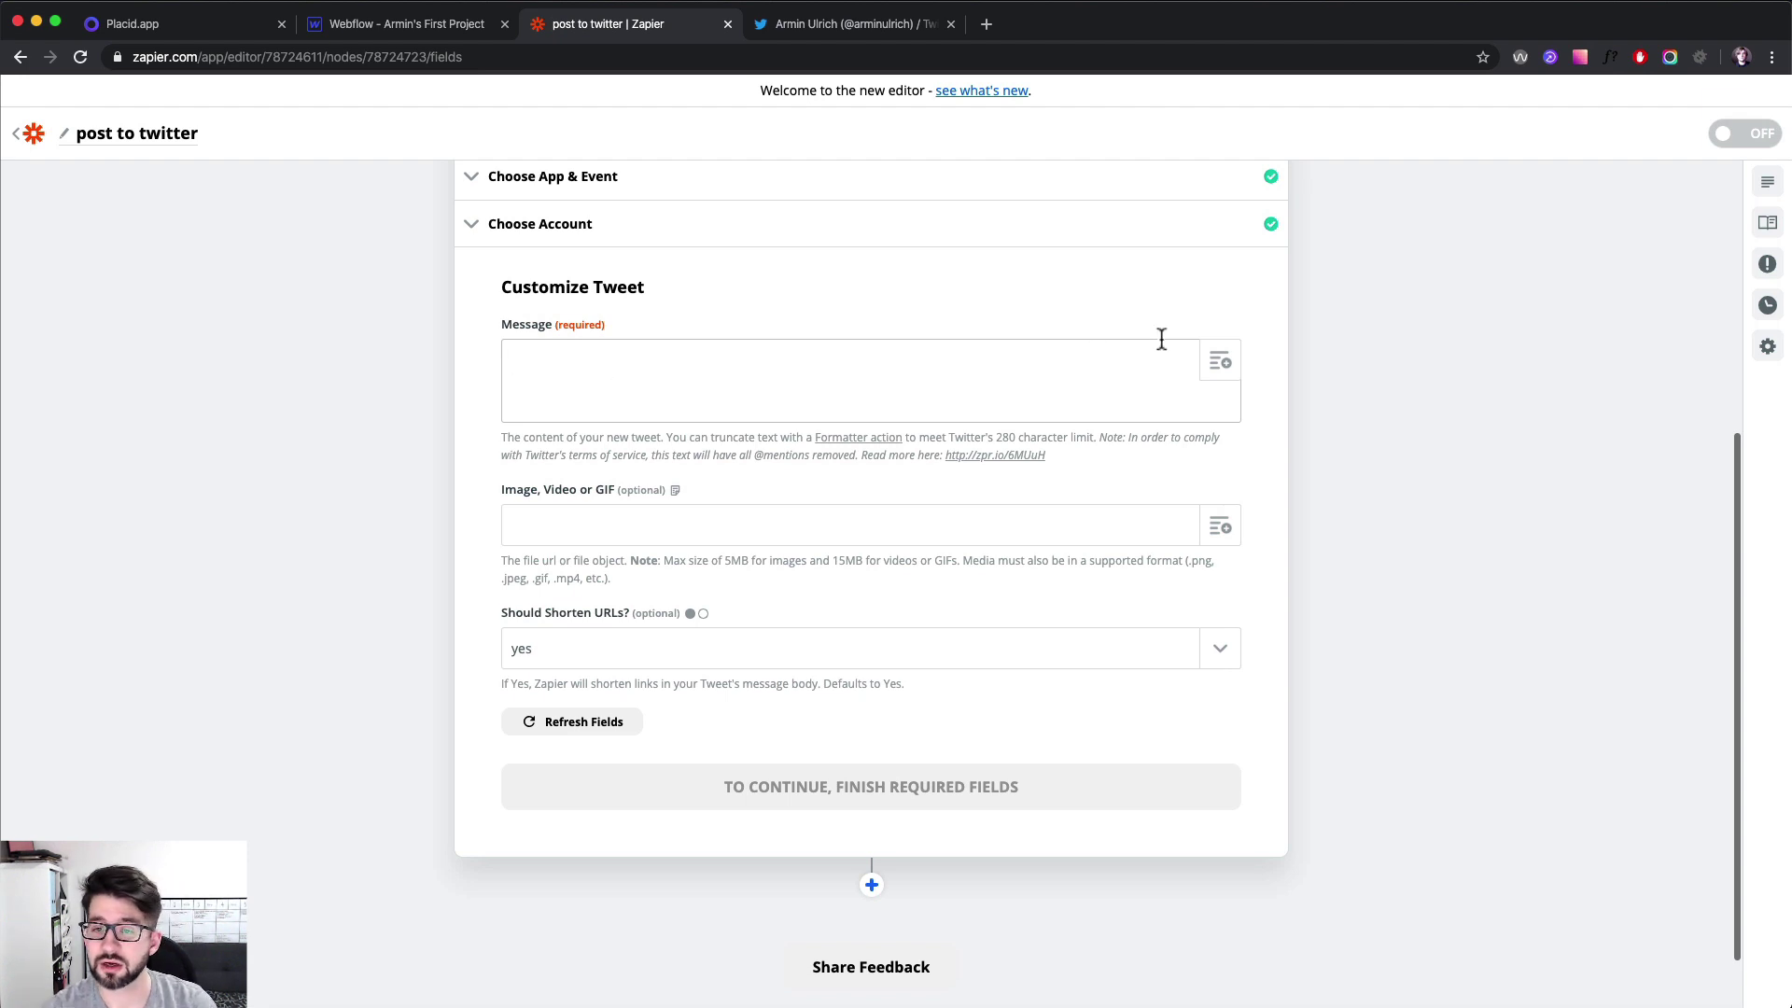
Step: Compose the message as the feed item's Title, a new line, 👉 and the item's Link
left_click(1218, 367)
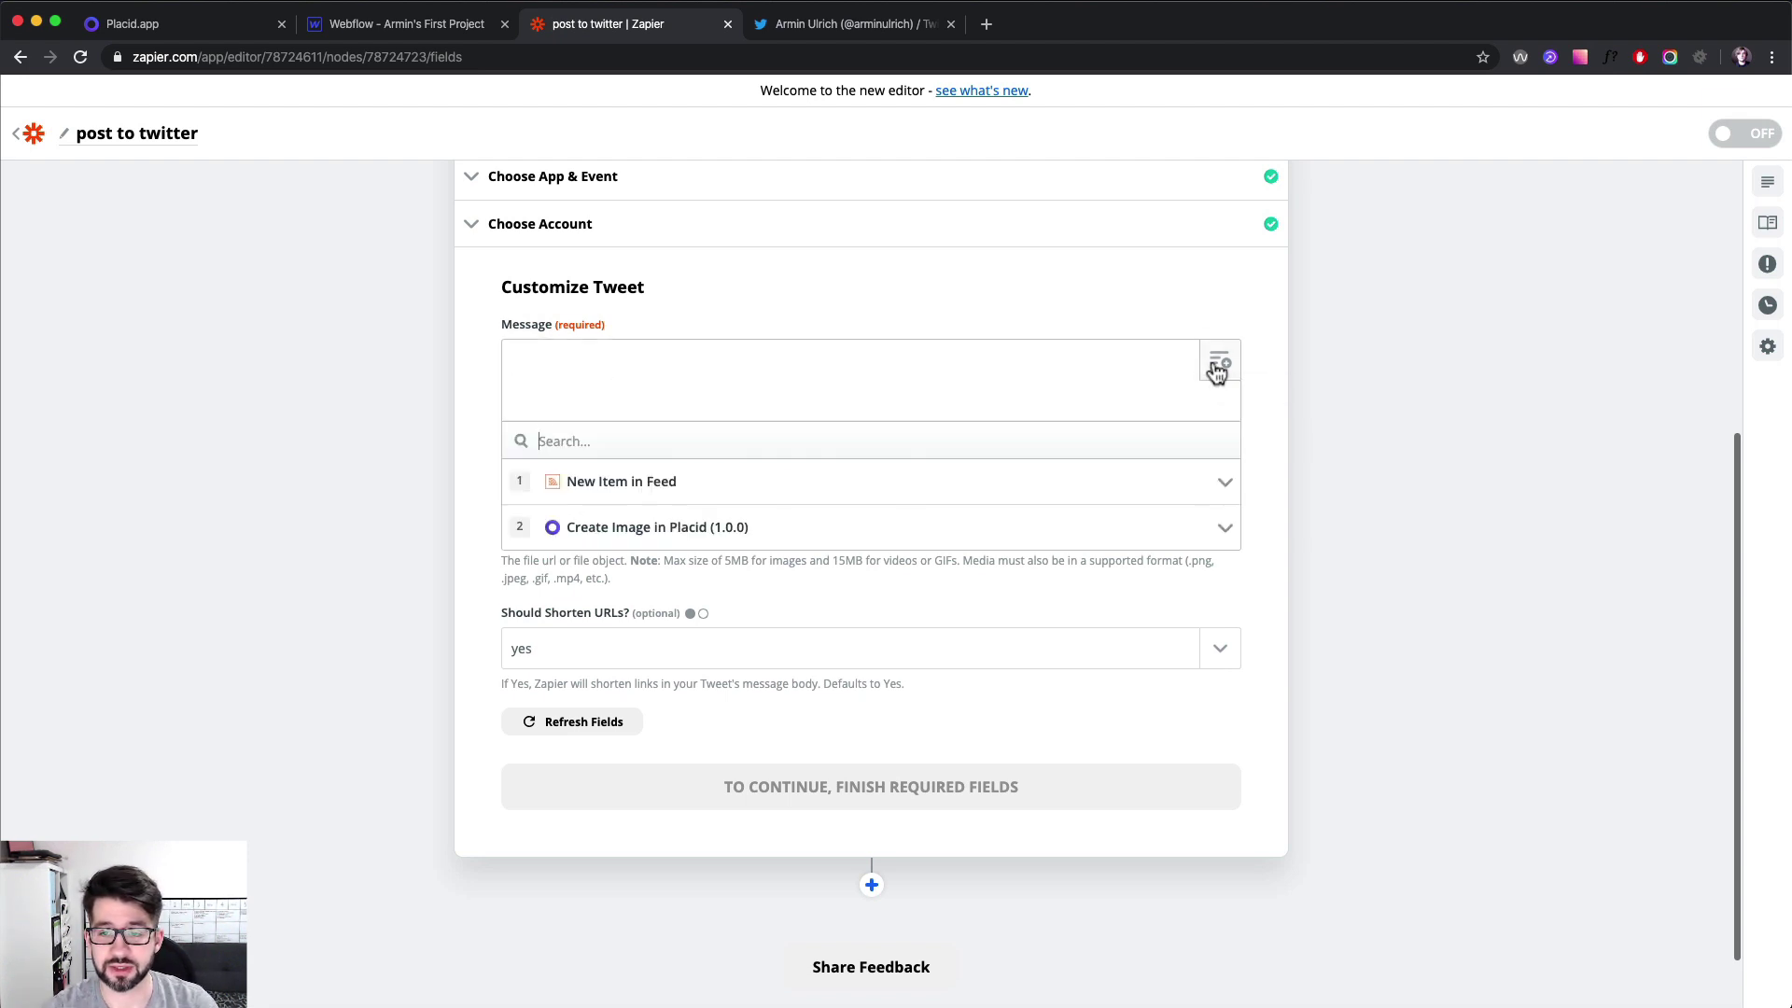
left_click(617, 488)
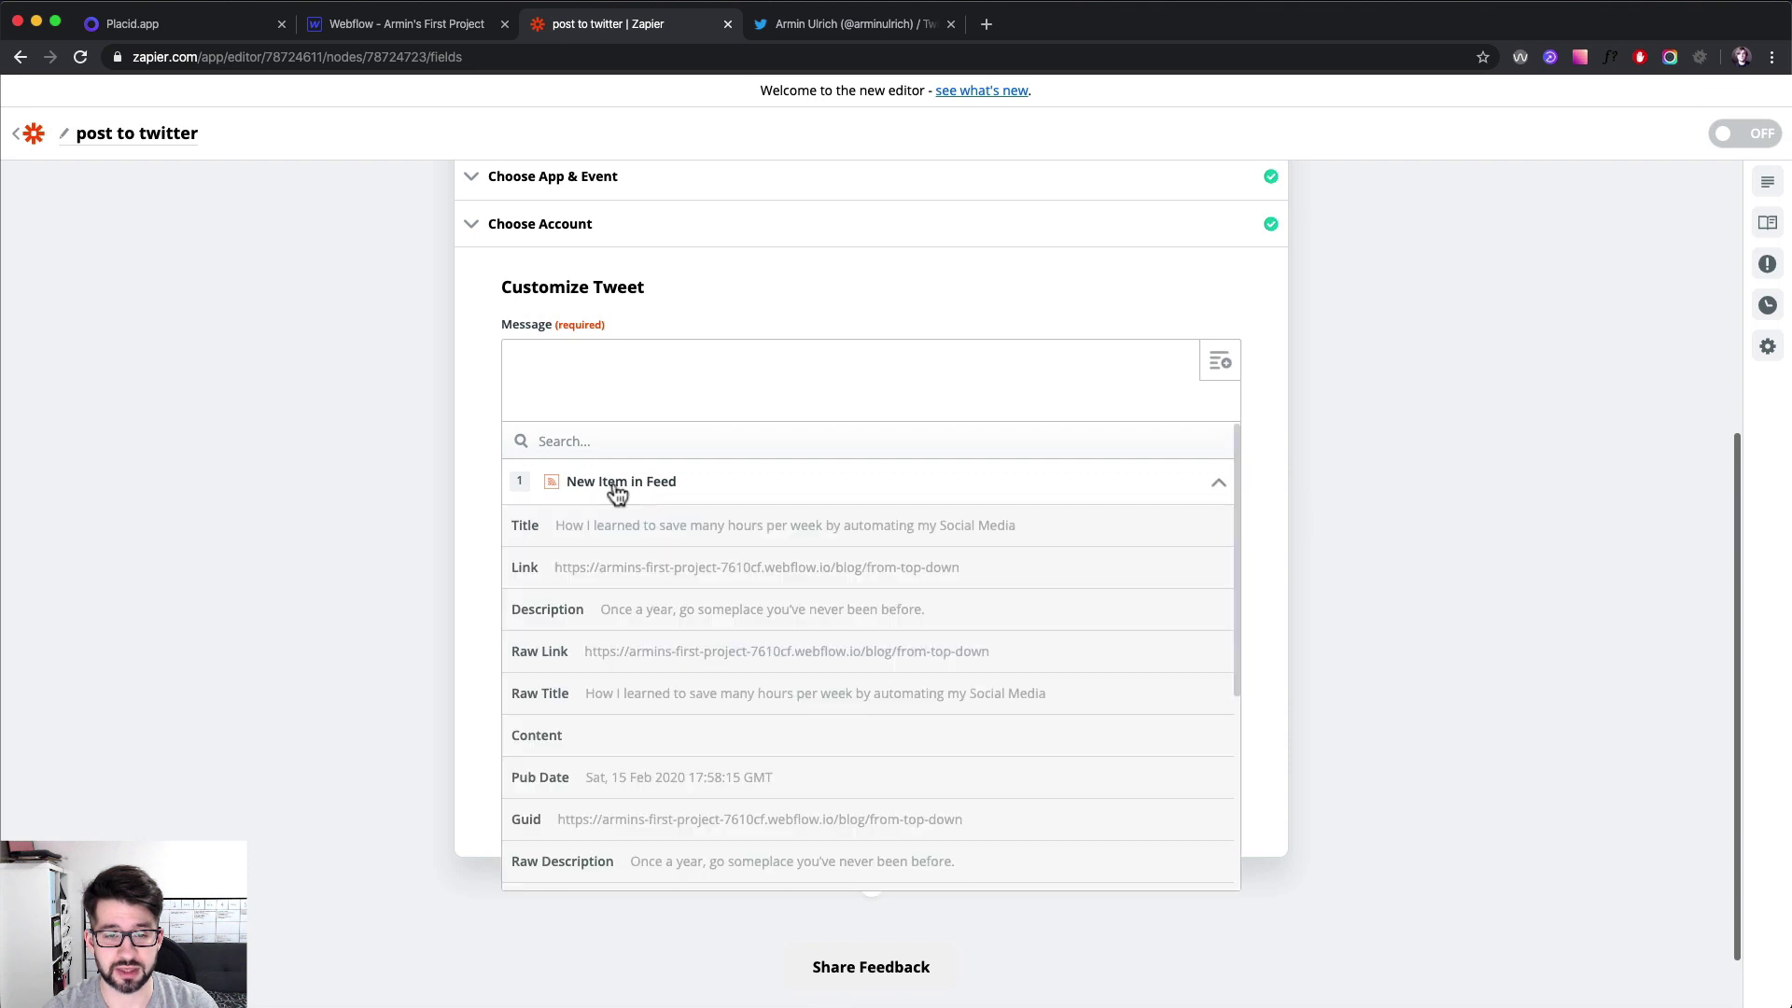
left_click(649, 529)
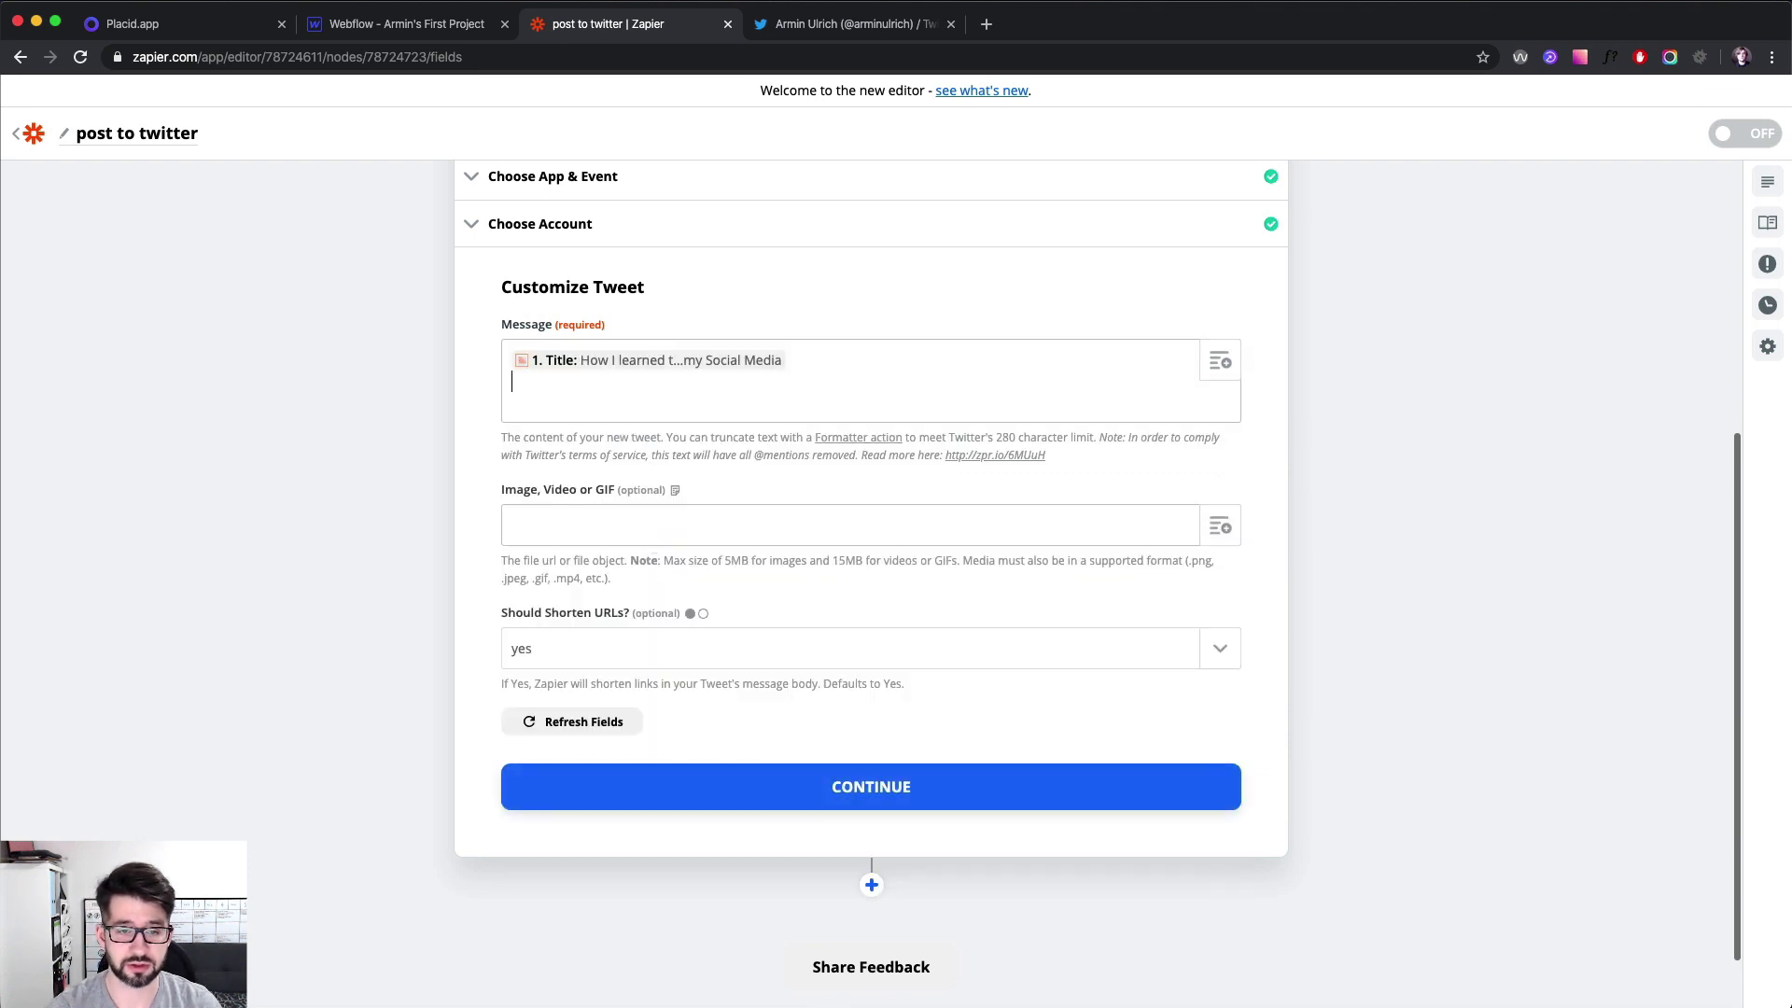
key("Return")
key("ctrl+super+space")
key("Down")
key("Right")
key("Right")
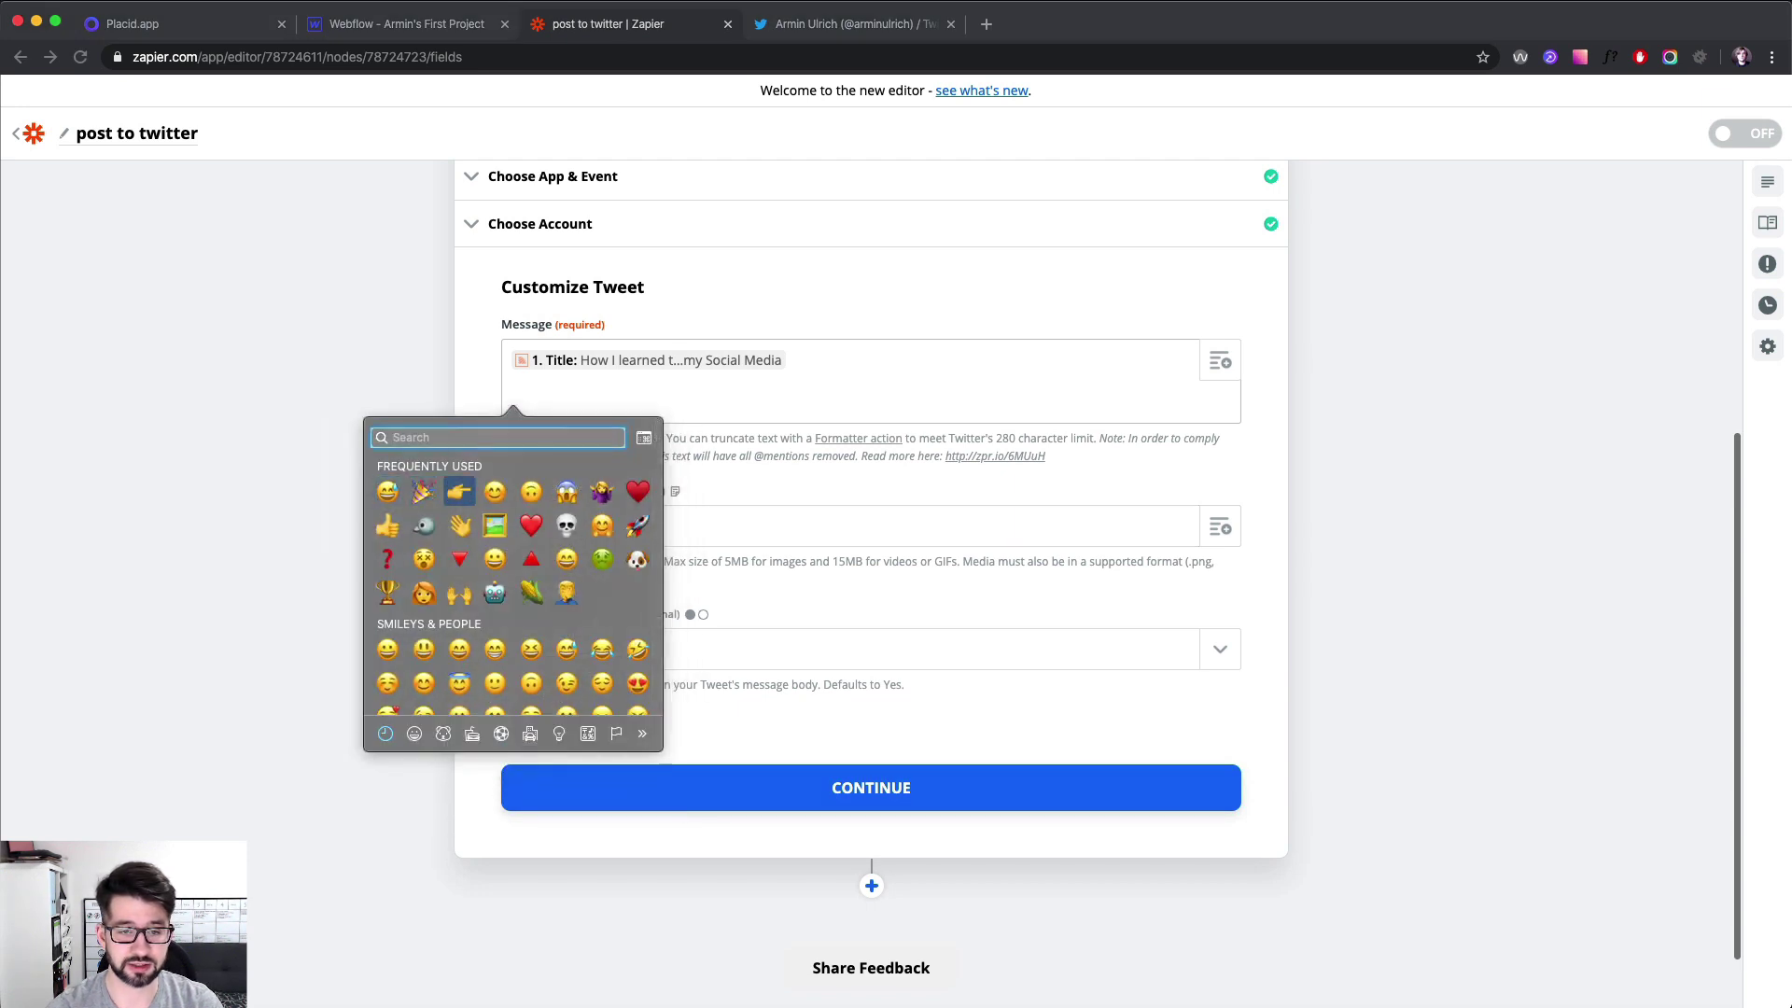
key("Return")
left_click(1220, 363)
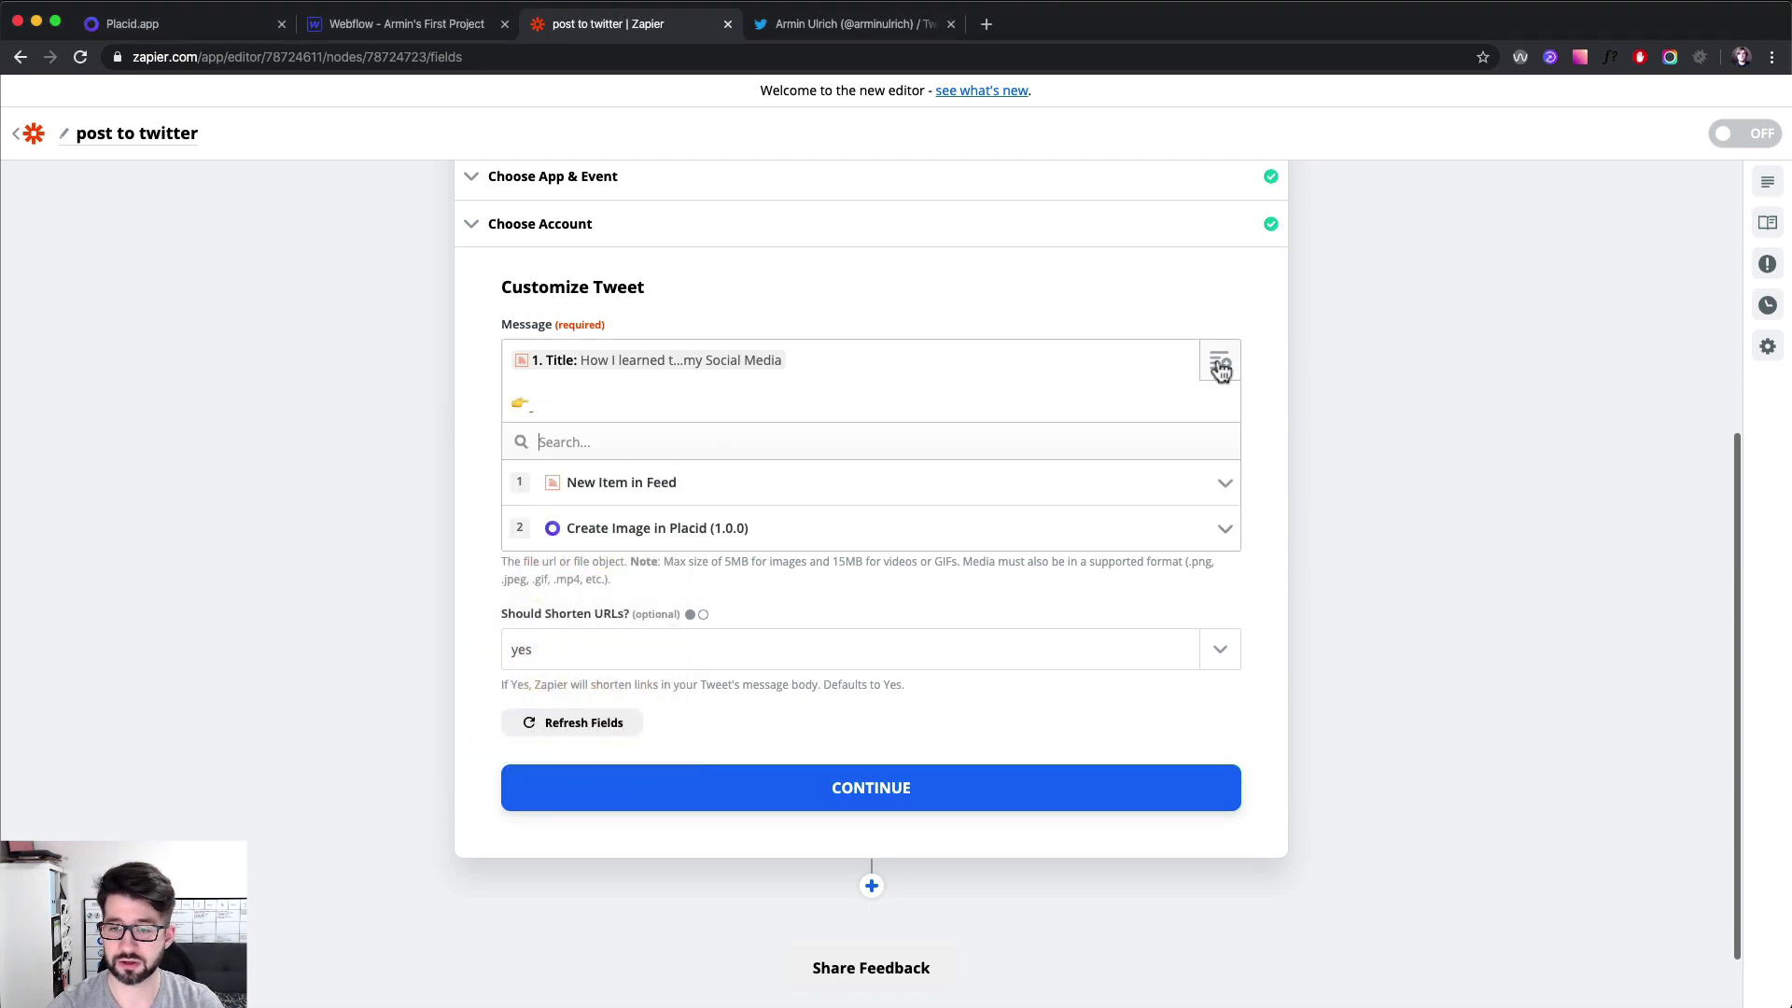
left_click(646, 484)
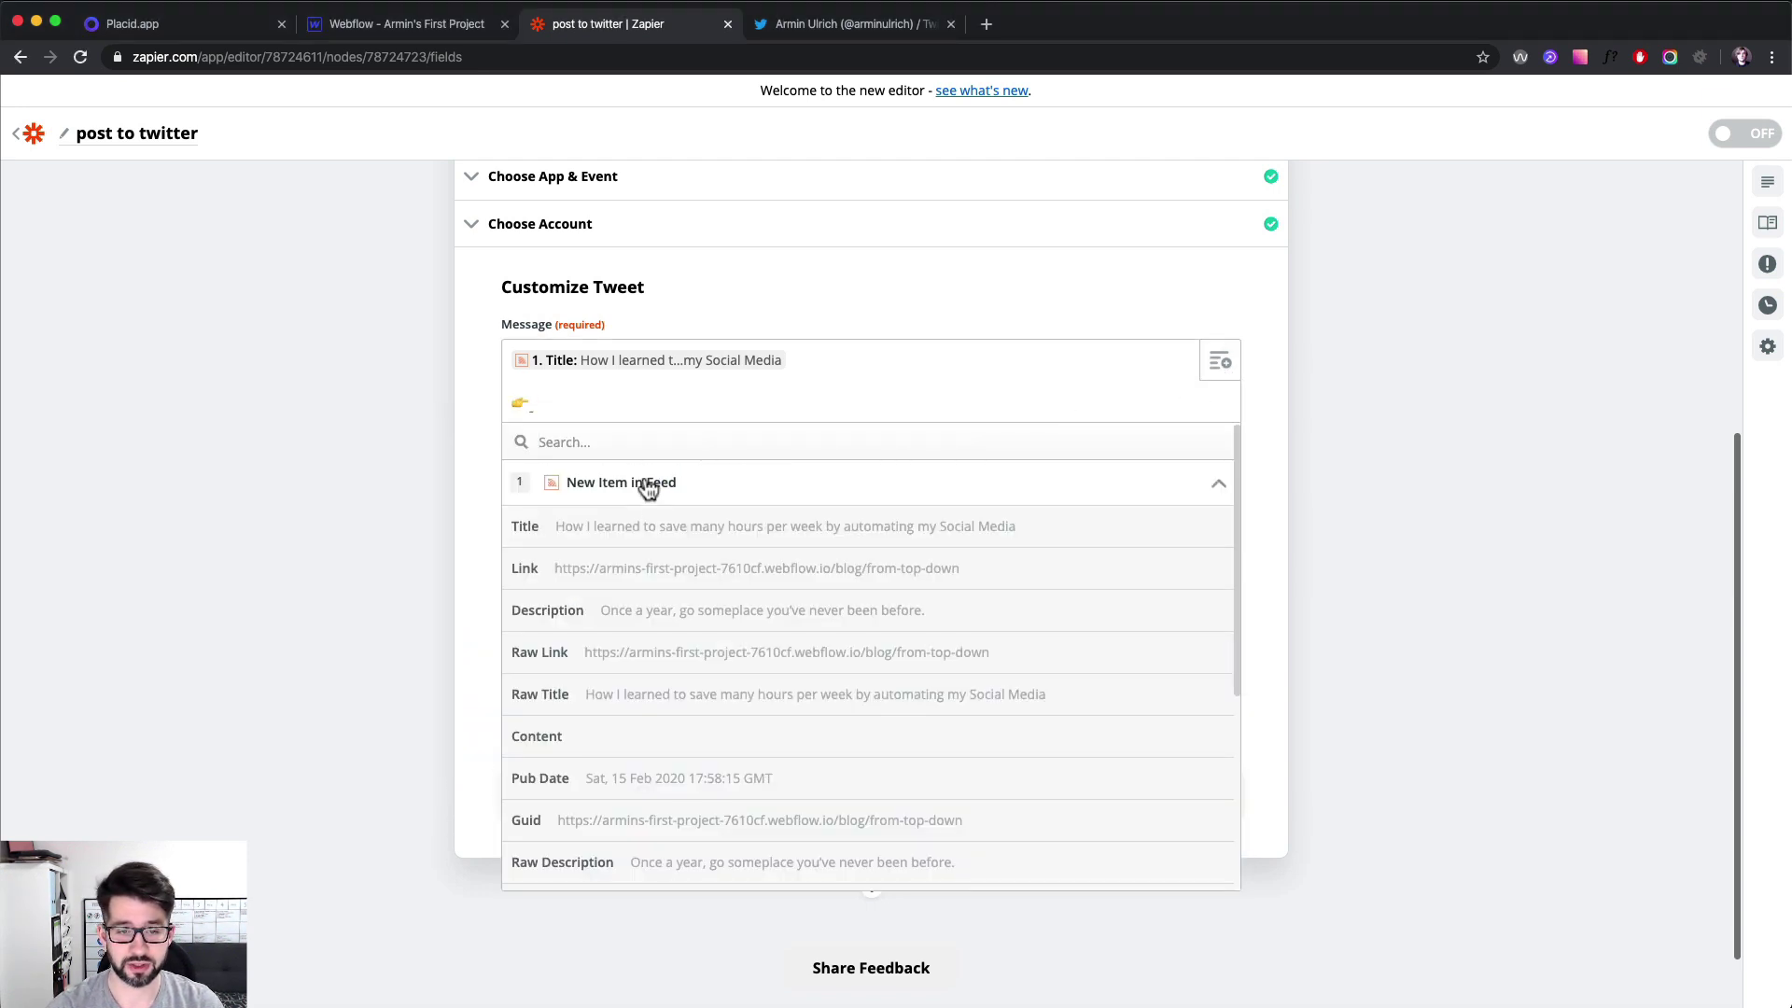
left_click(625, 571)
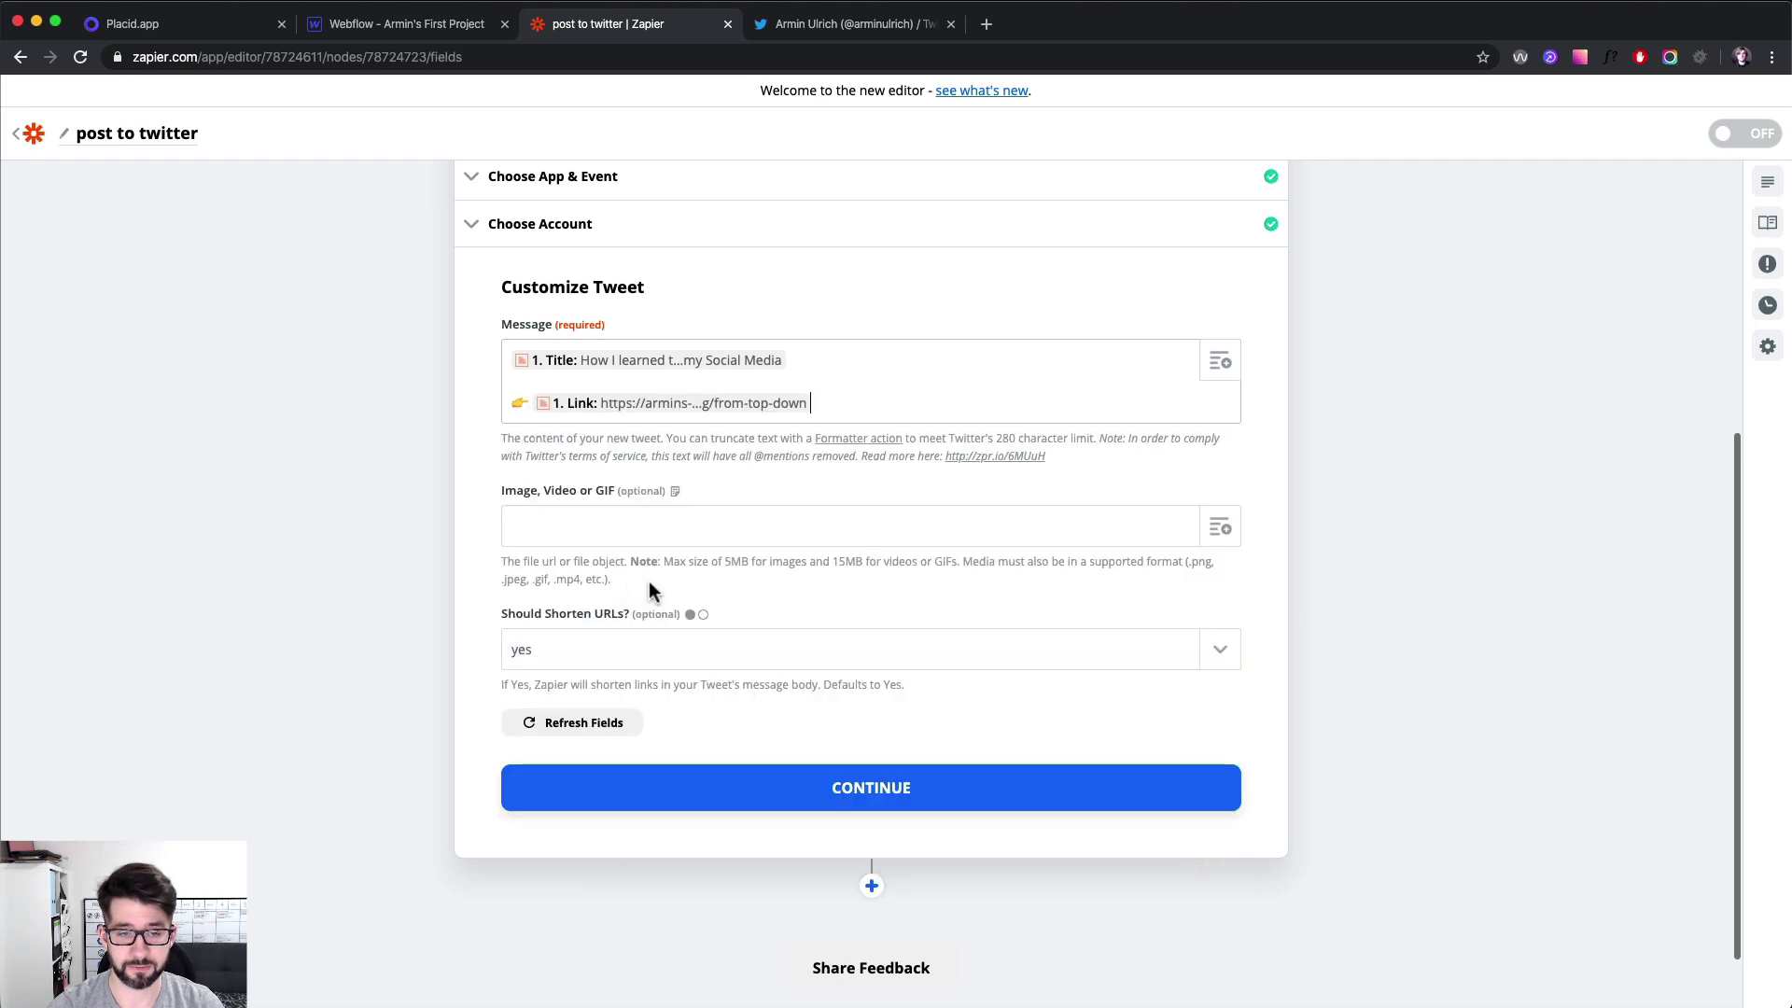
Step: Attach the Placid Image URL, set Shorten URLs to no, and send a test tweet
left_click(1221, 527)
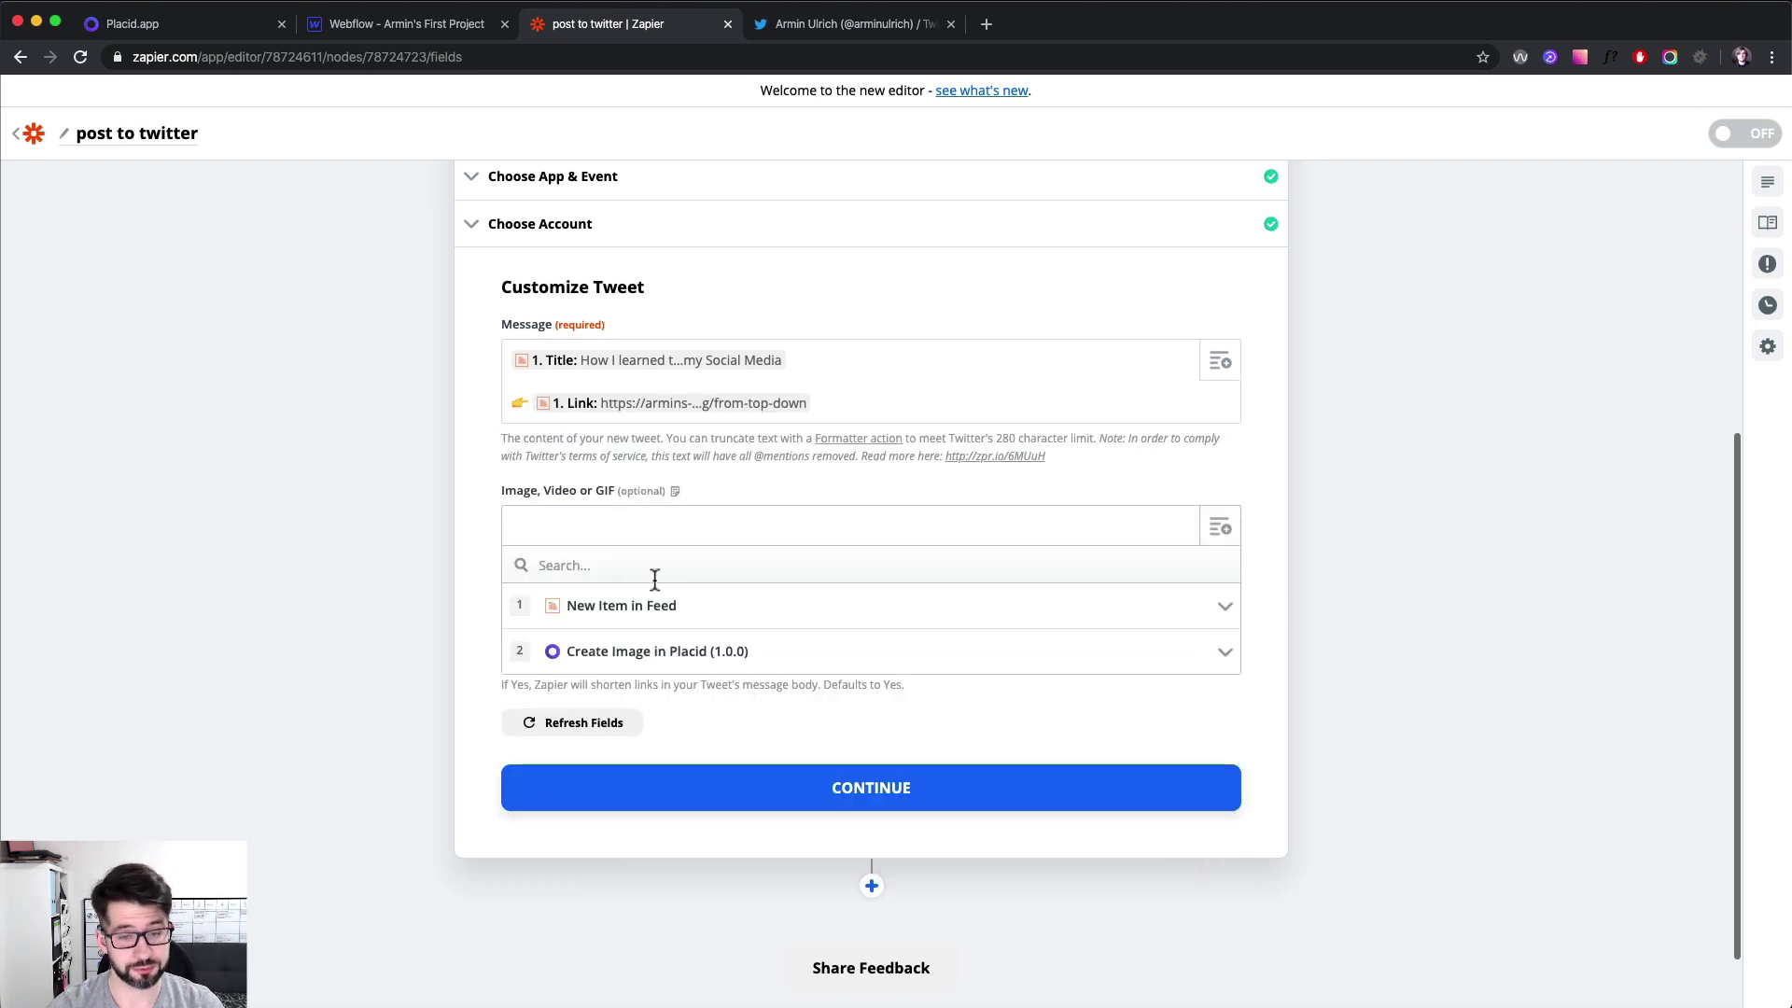
left_click(664, 650)
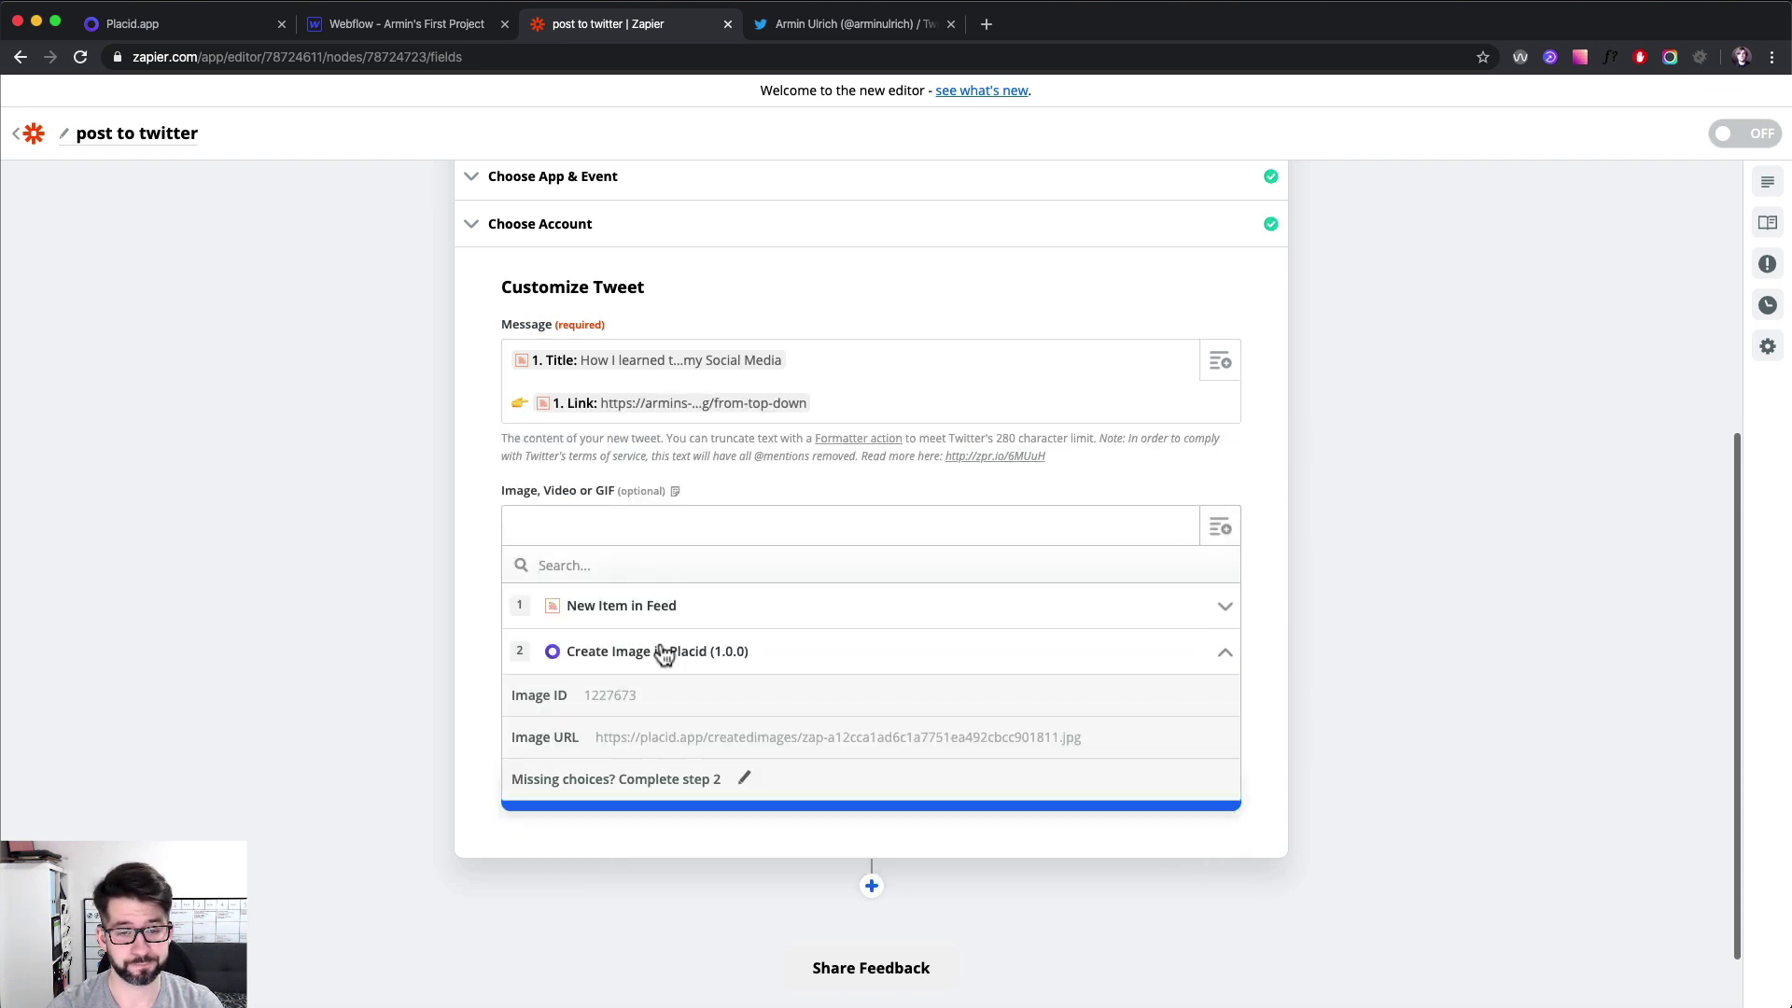
left_click(659, 736)
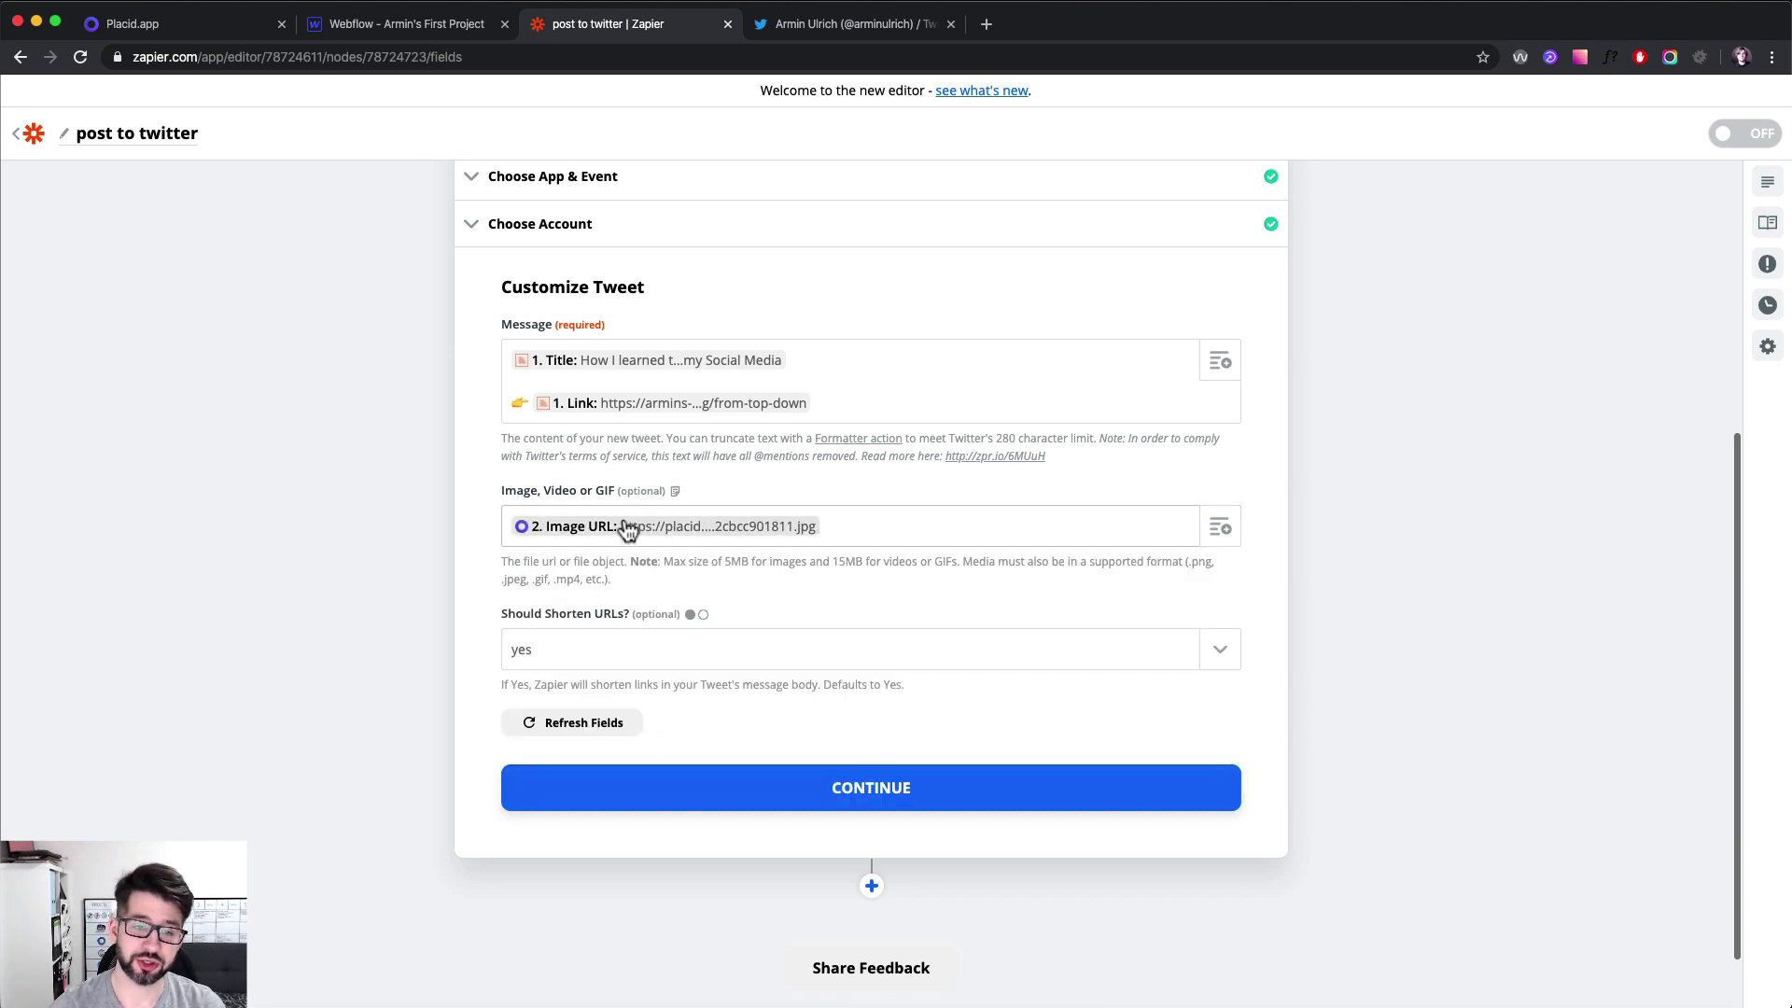
left_click(545, 644)
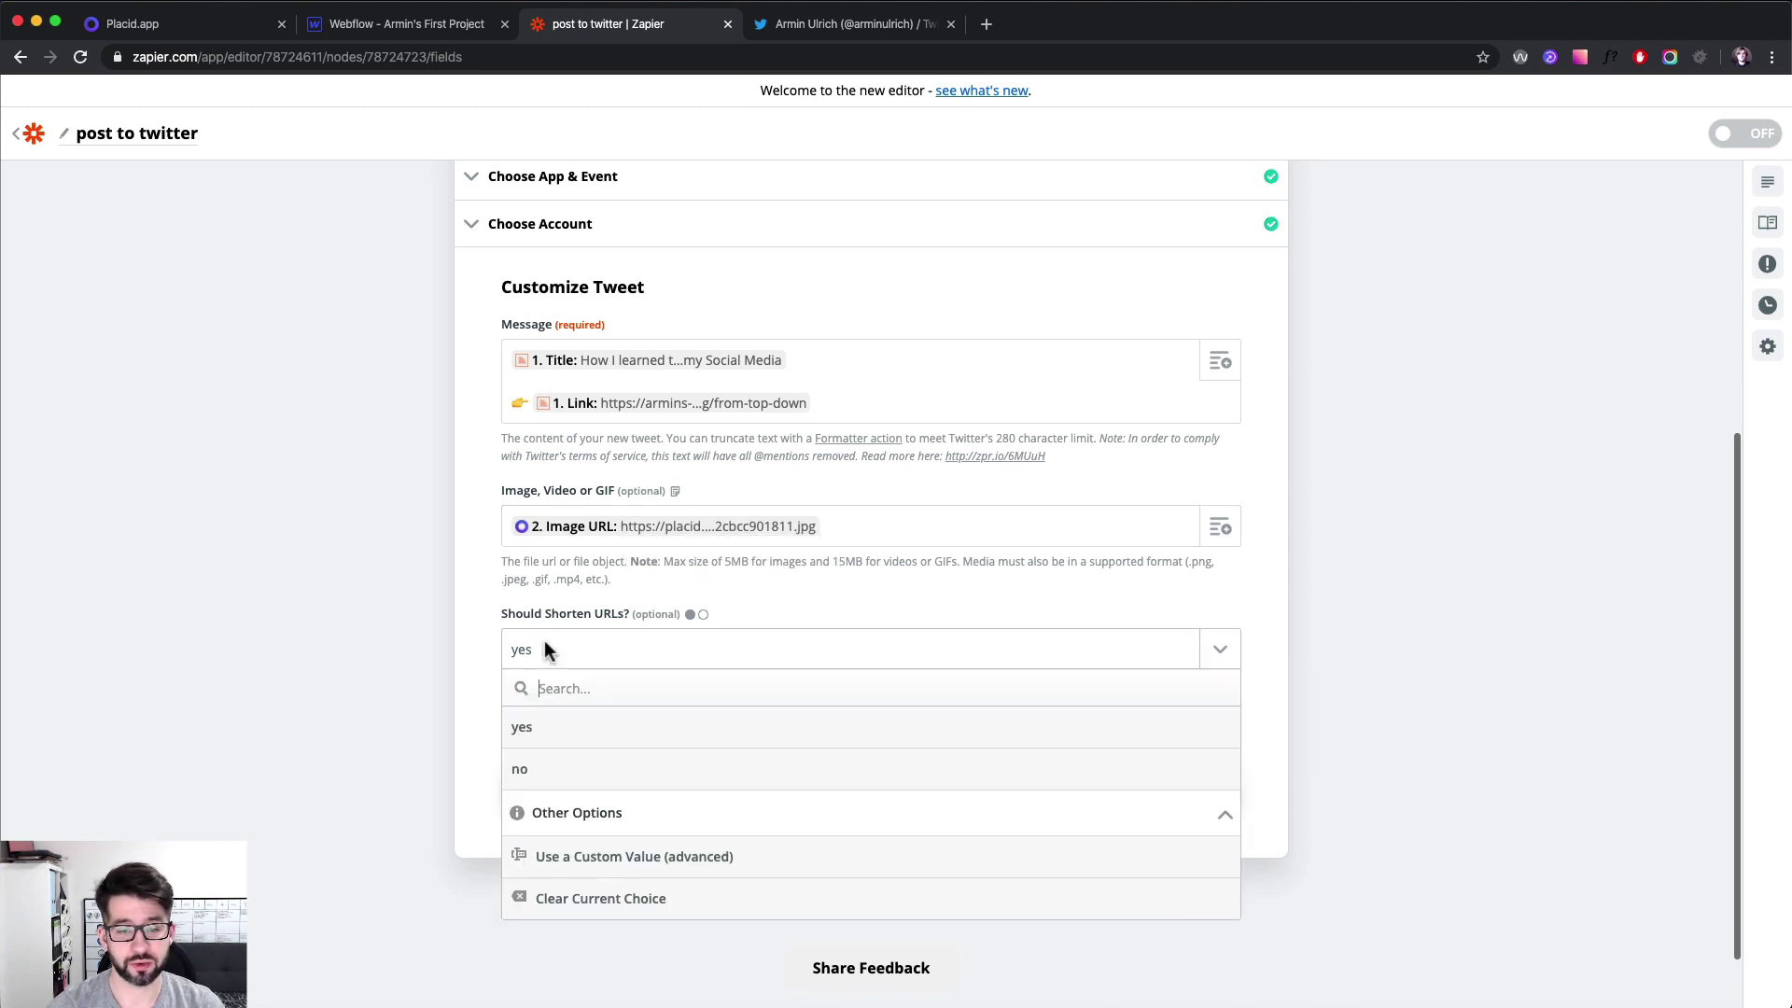
left_click(528, 764)
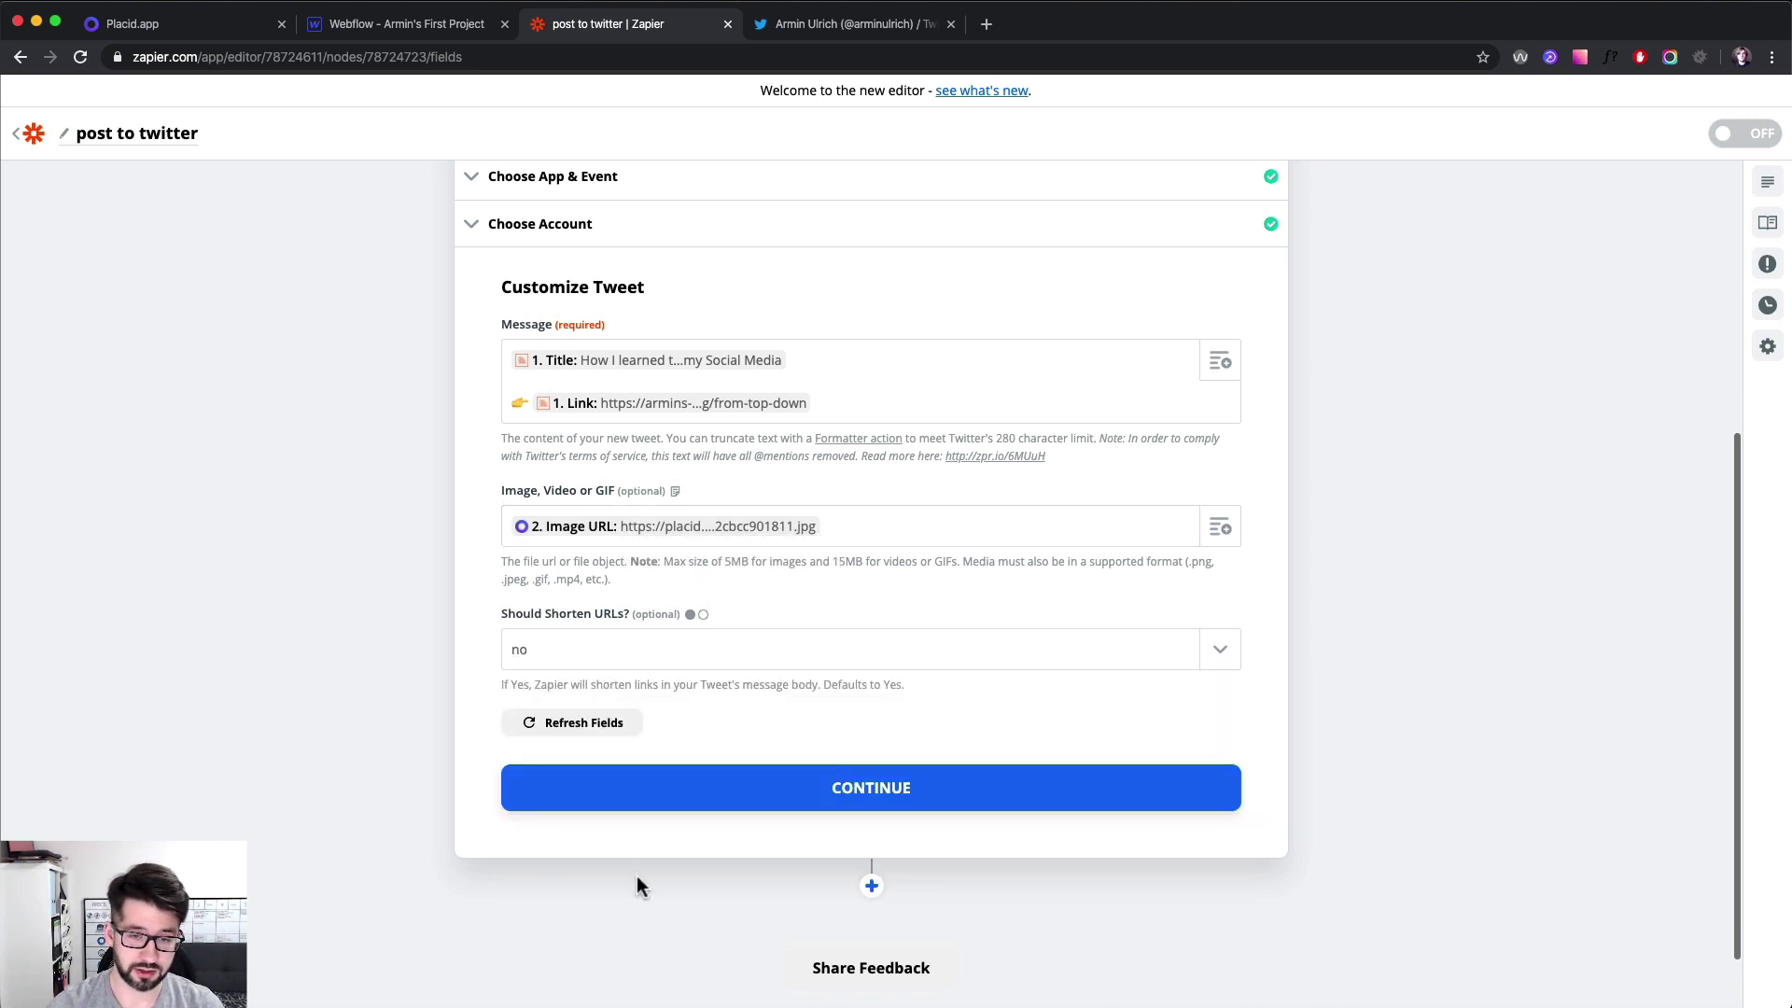
left_click(817, 798)
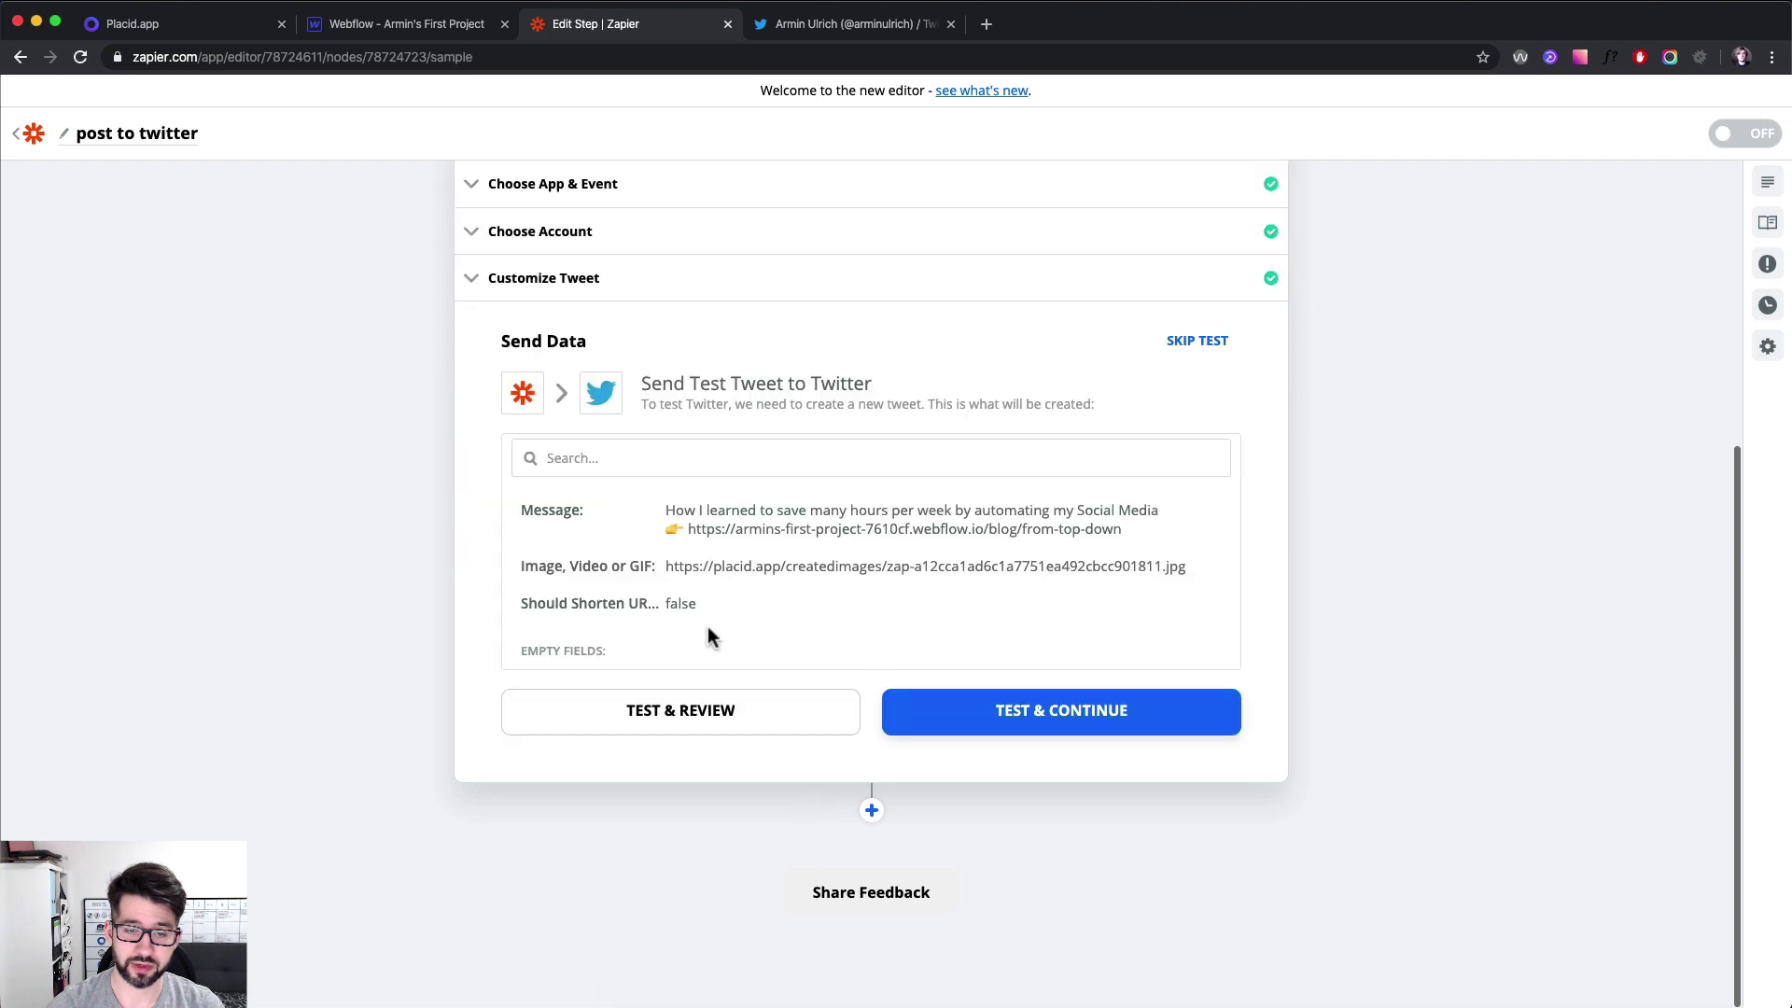
left_click(685, 724)
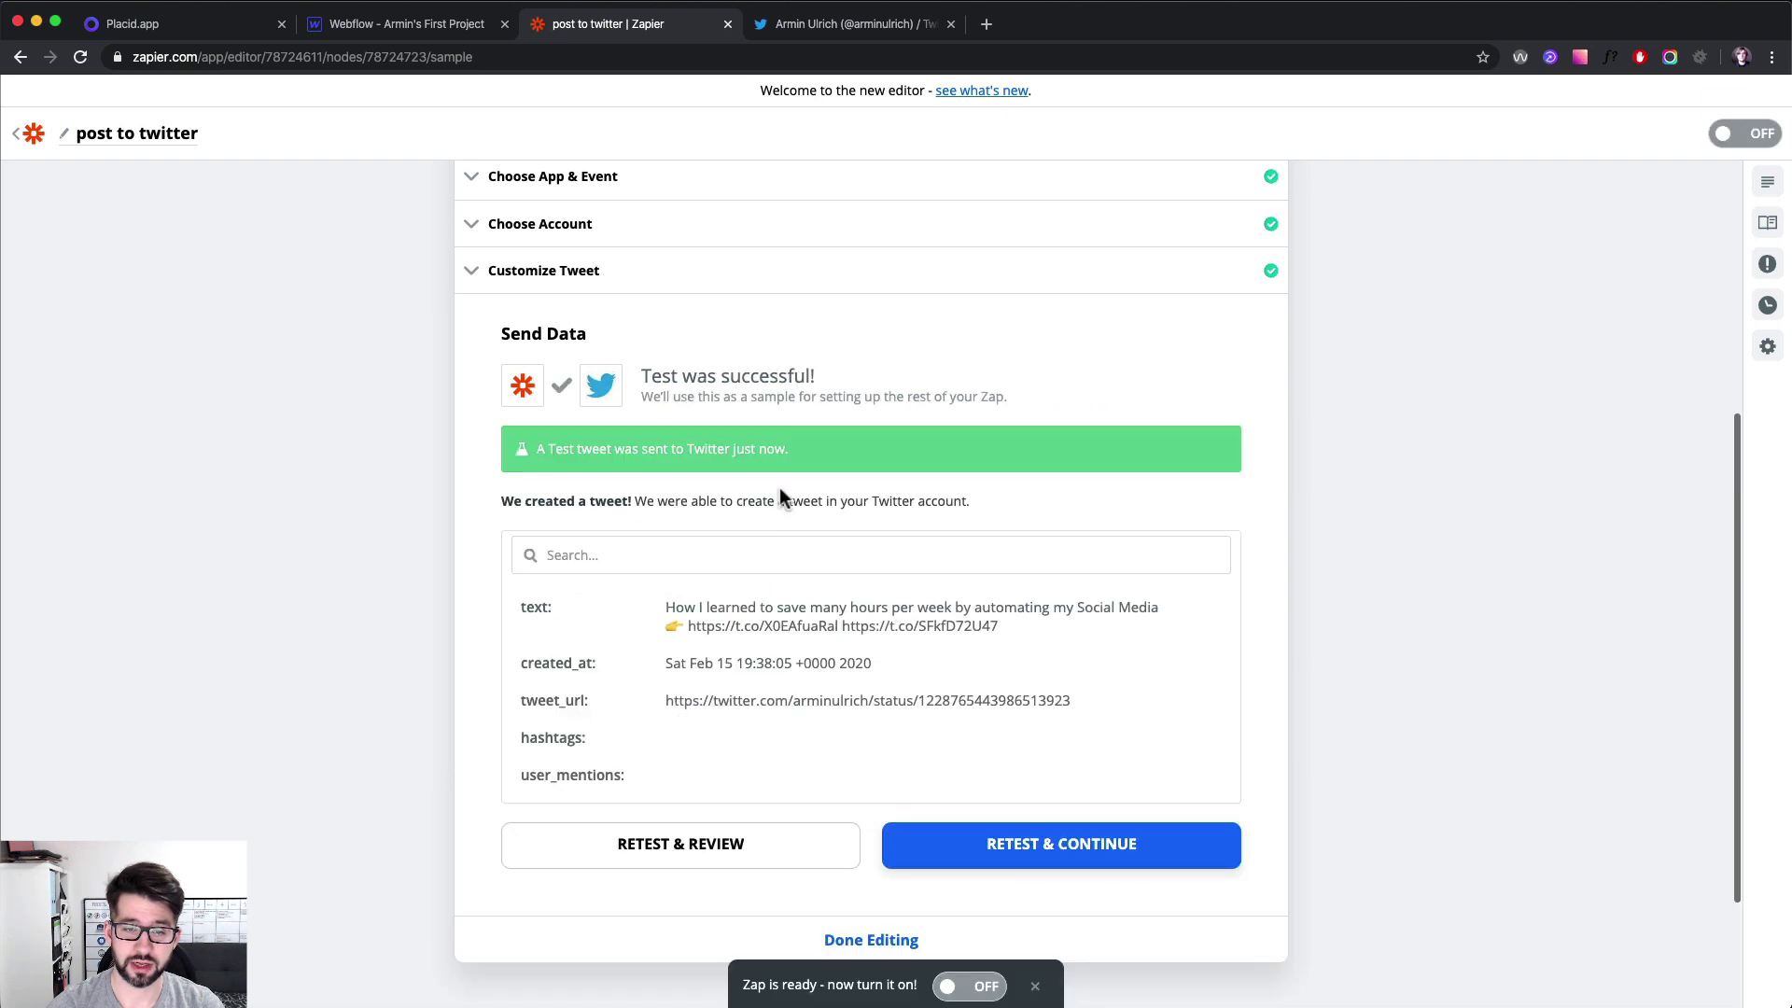
left_click(850, 28)
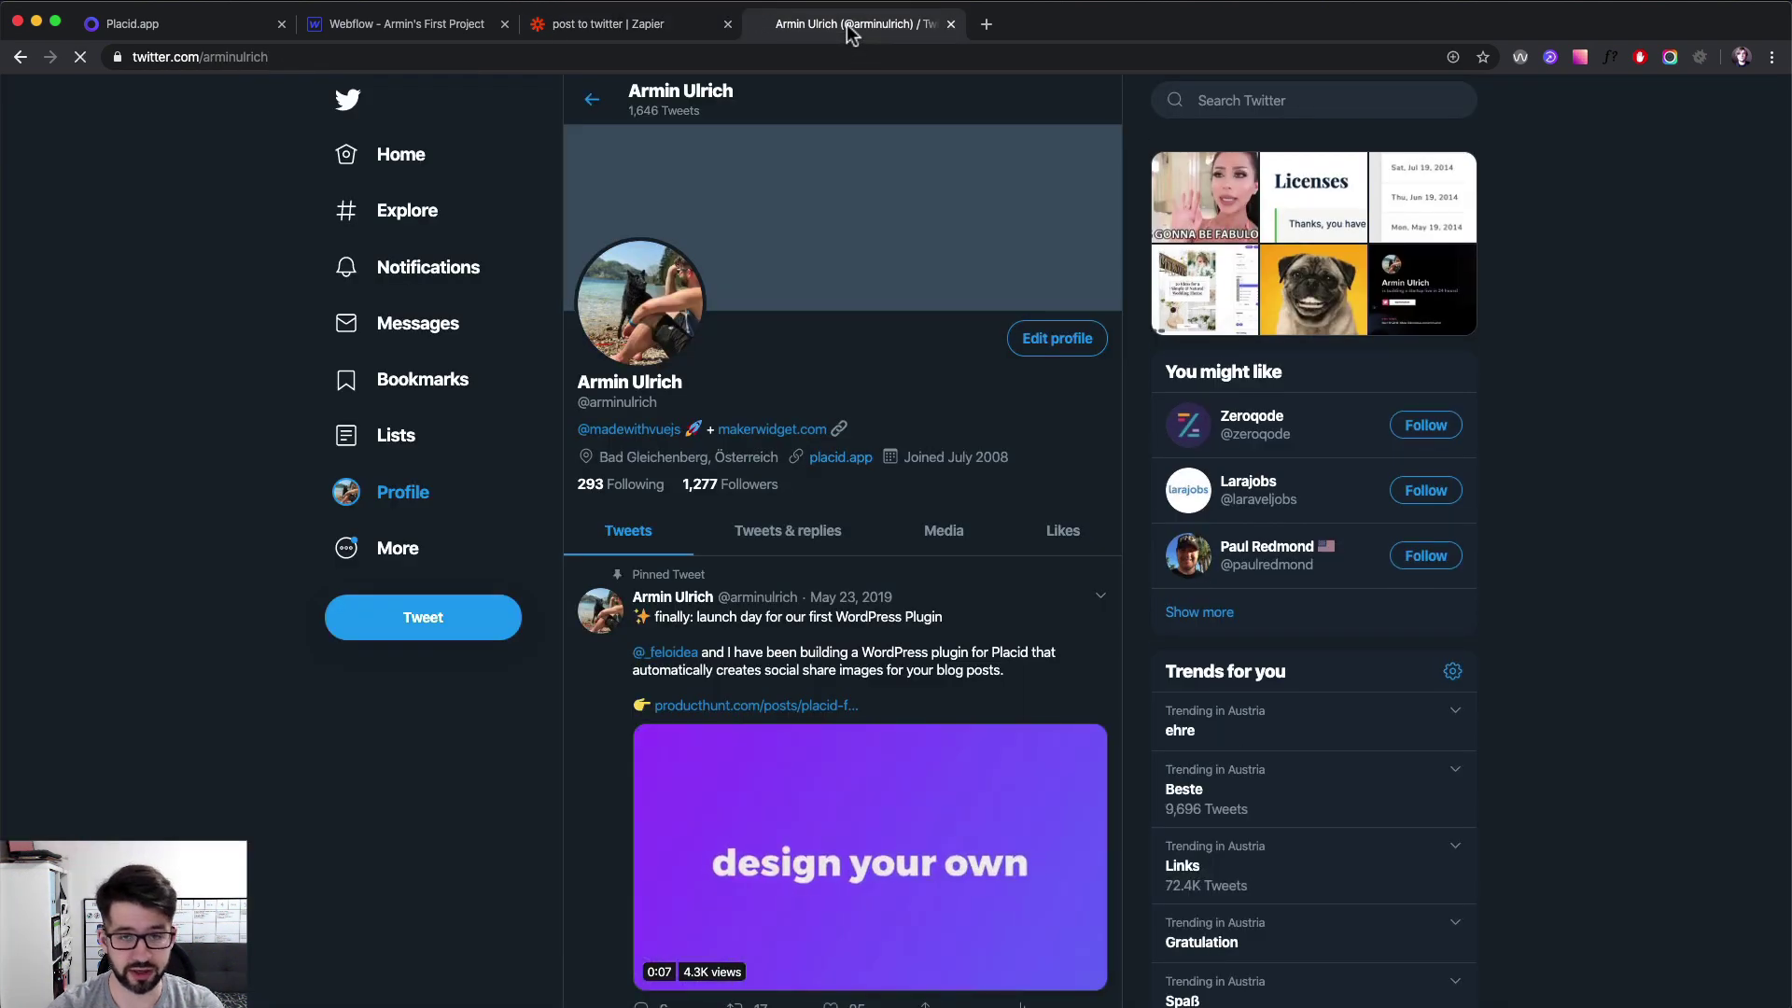
Step: Reload the Twitter profile and view the new tweet's generated image full size
key("super+r")
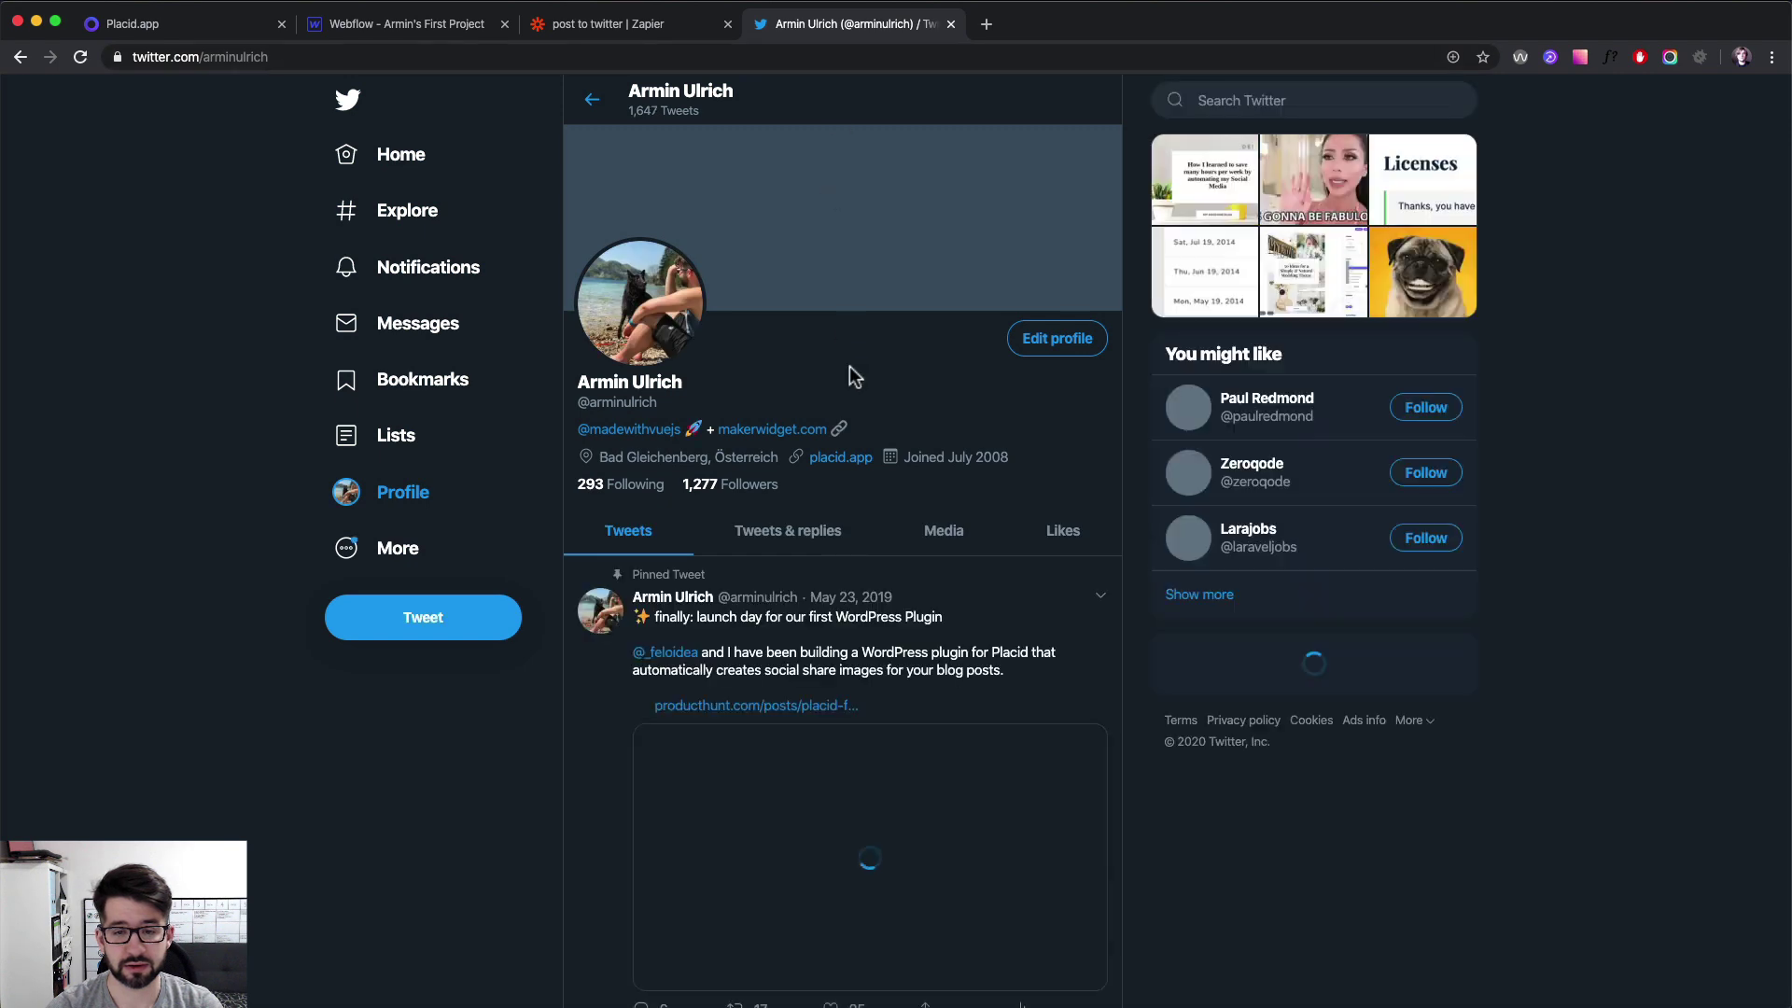
scroll(849, 371, "down", 6)
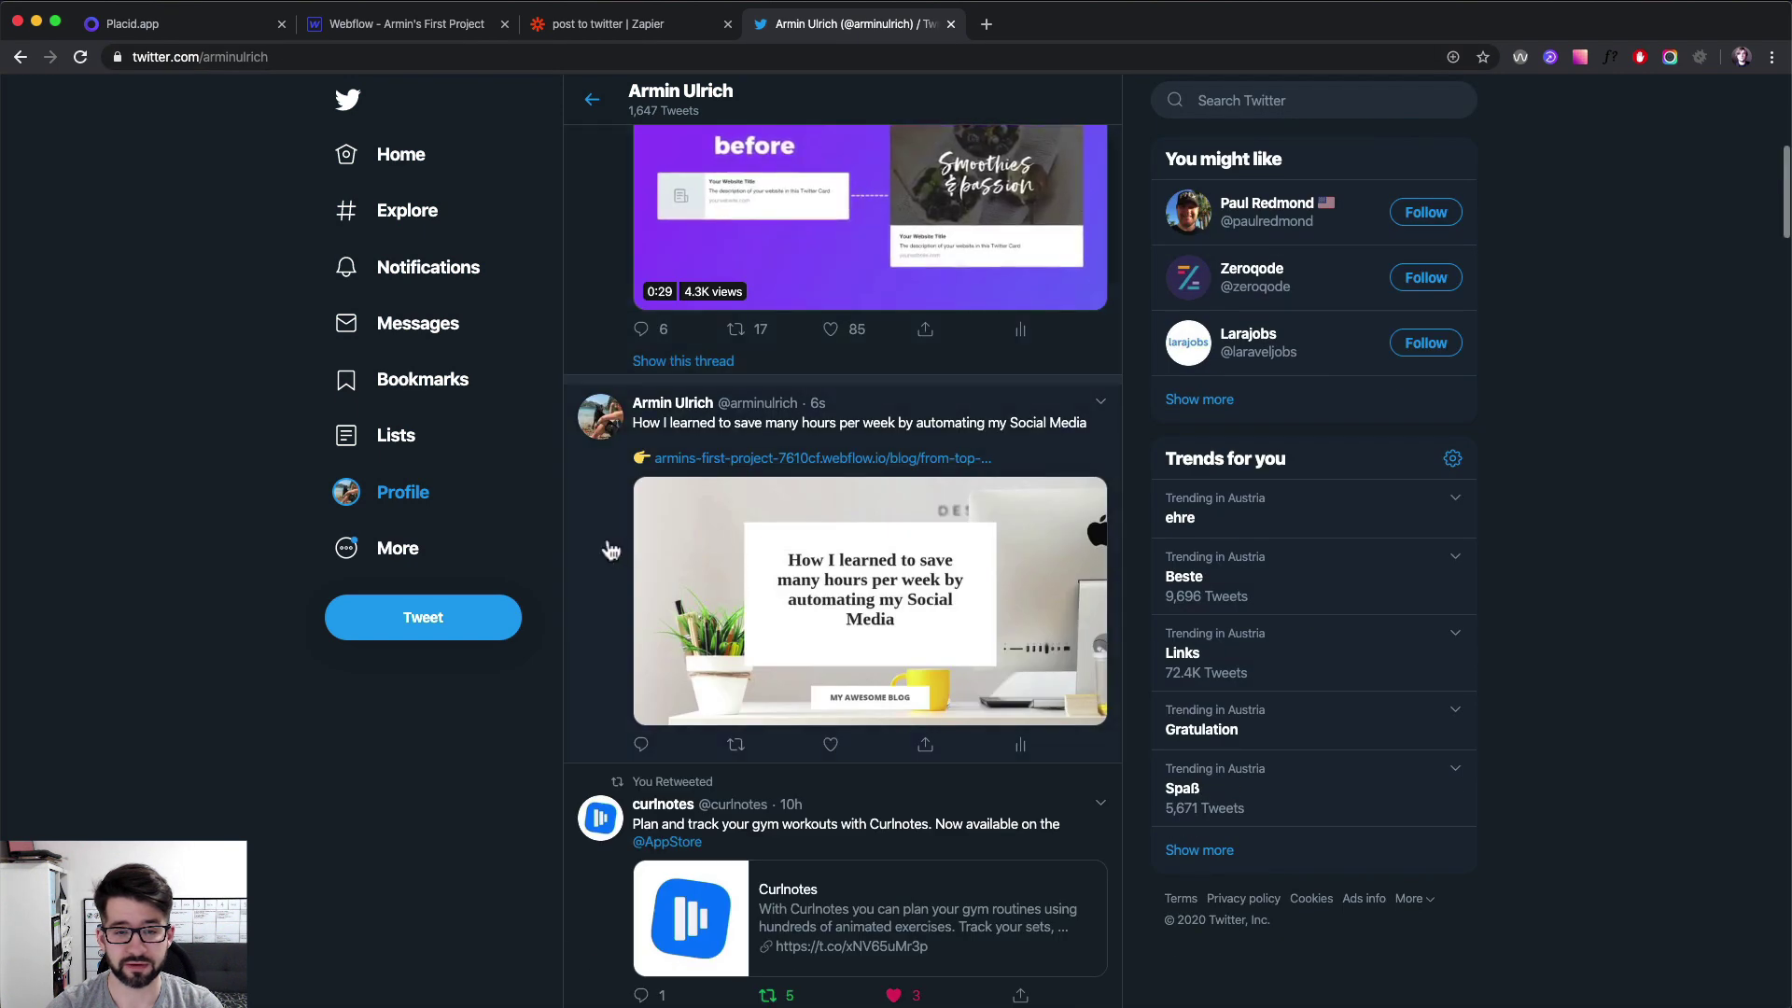
left_click(608, 548)
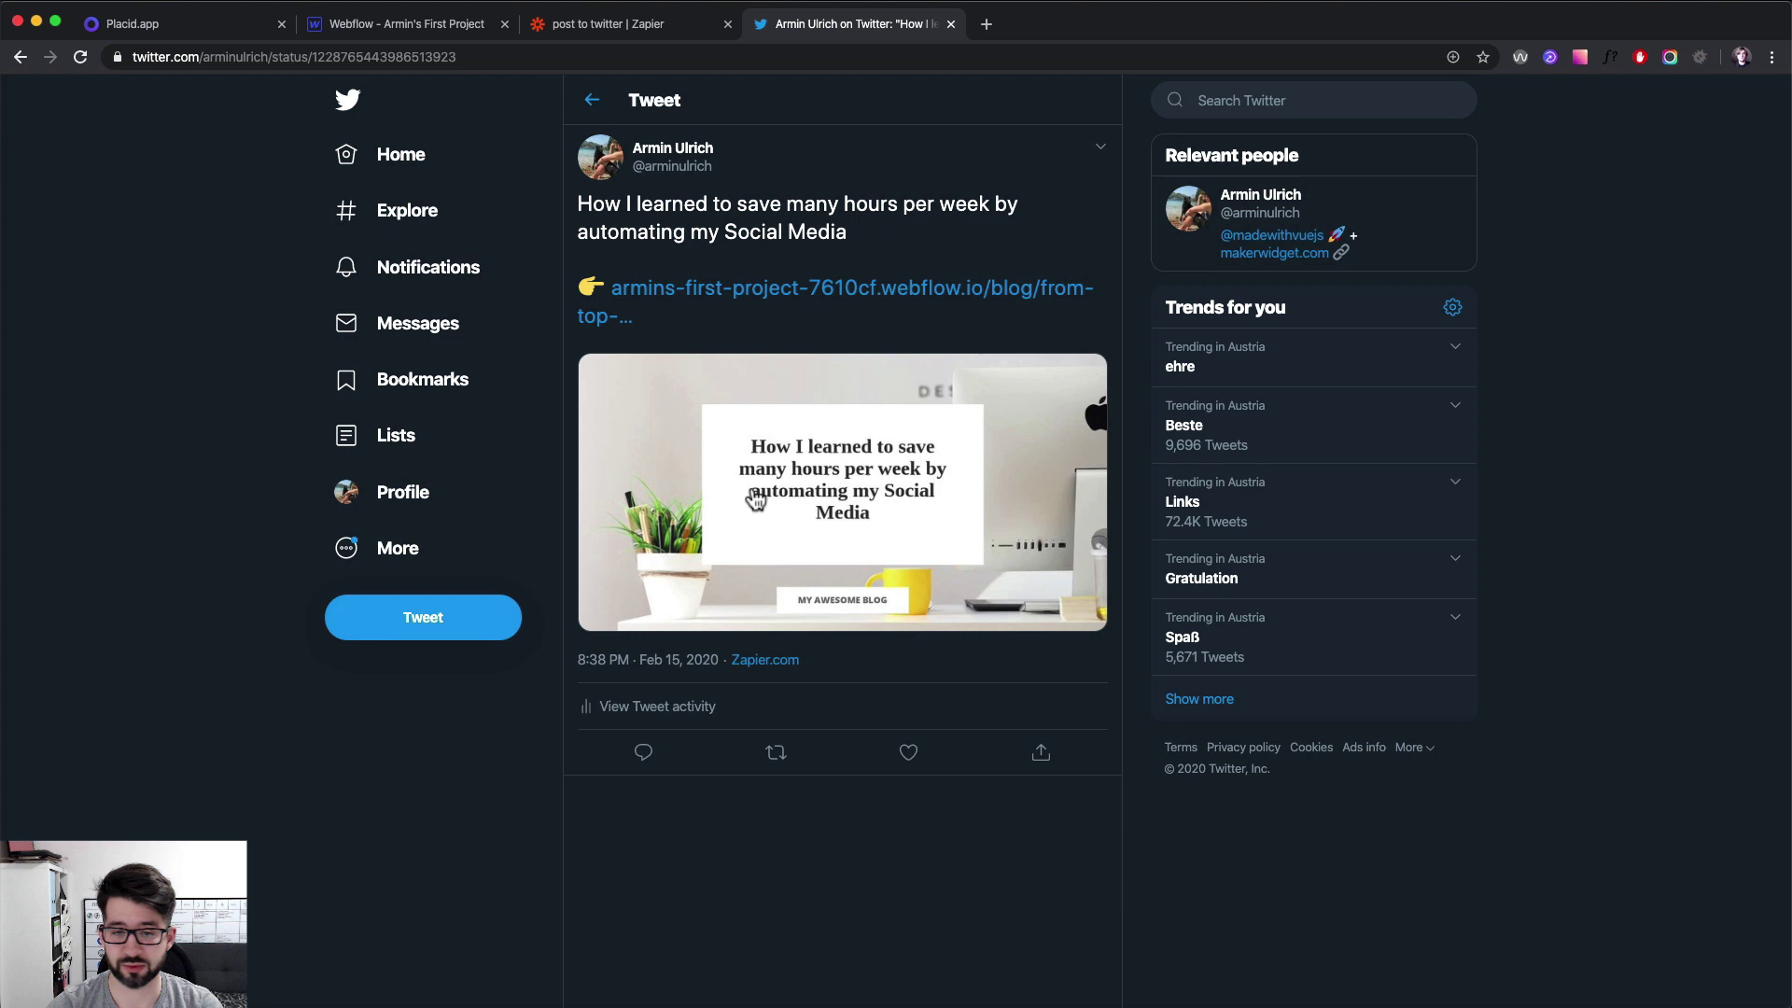
left_click(1013, 523)
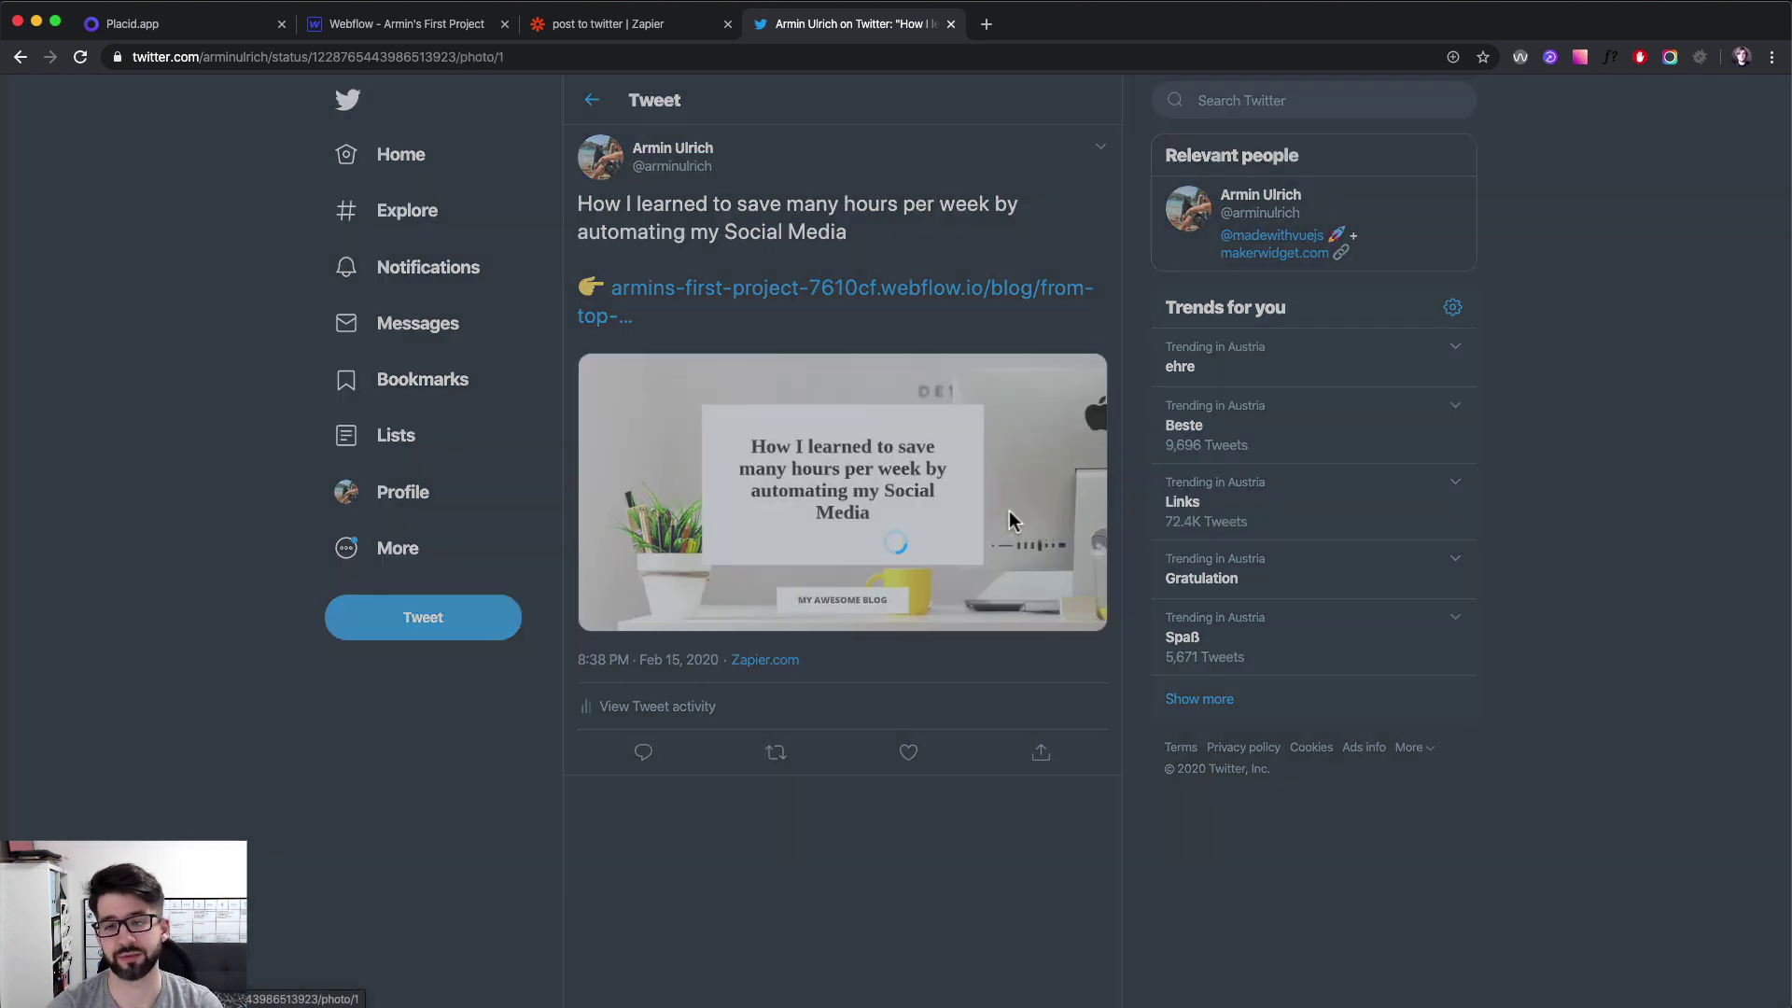
key("Escape")
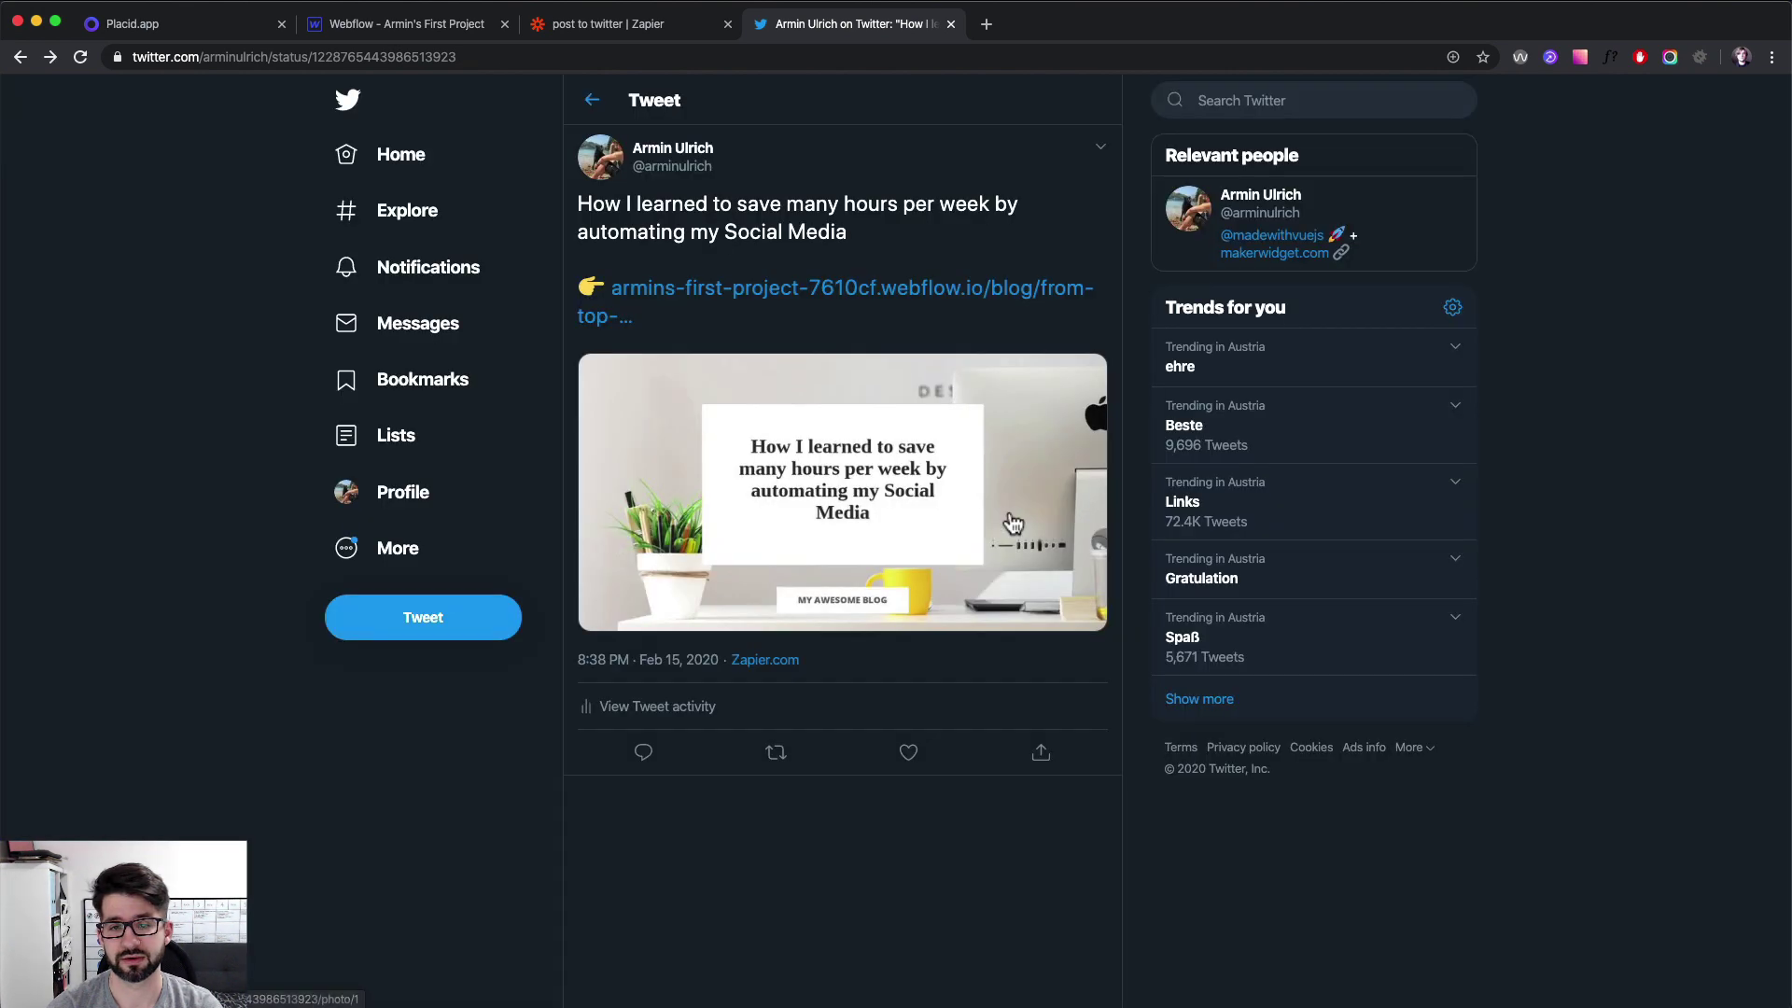
Step: Close the Twitter tweet step so the overview shows all three steps complete, zap still off
left_click(634, 28)
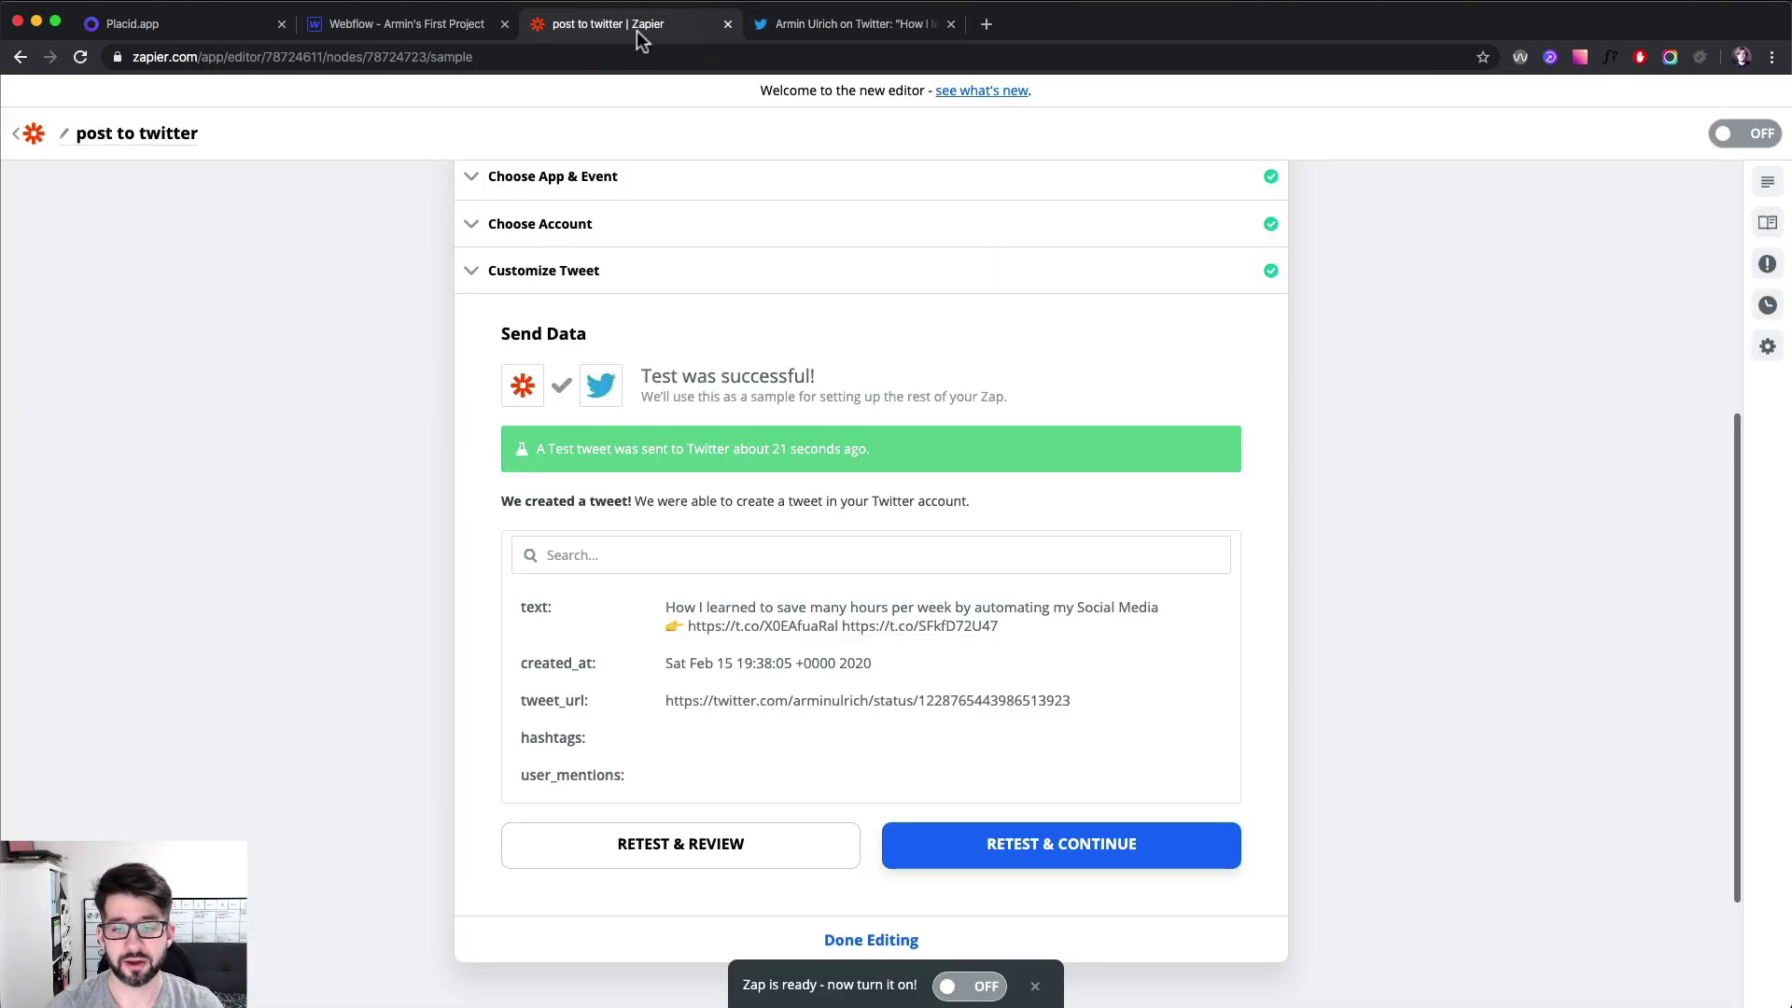
left_click(865, 937)
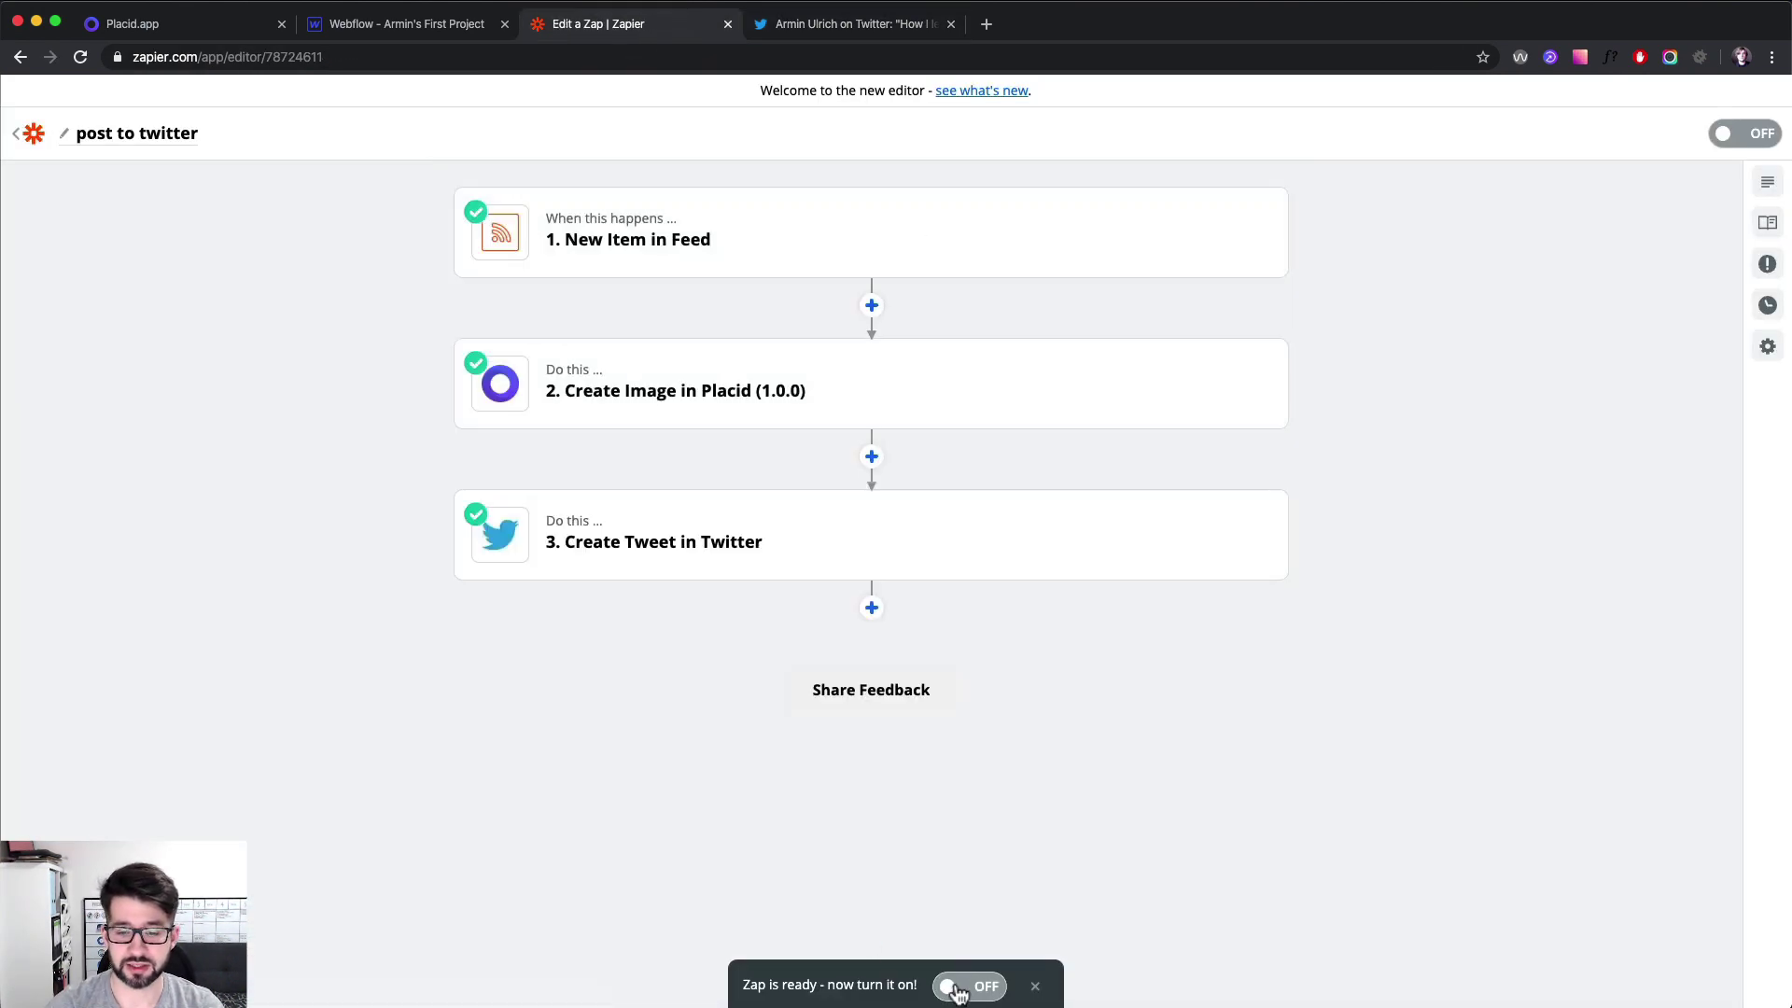